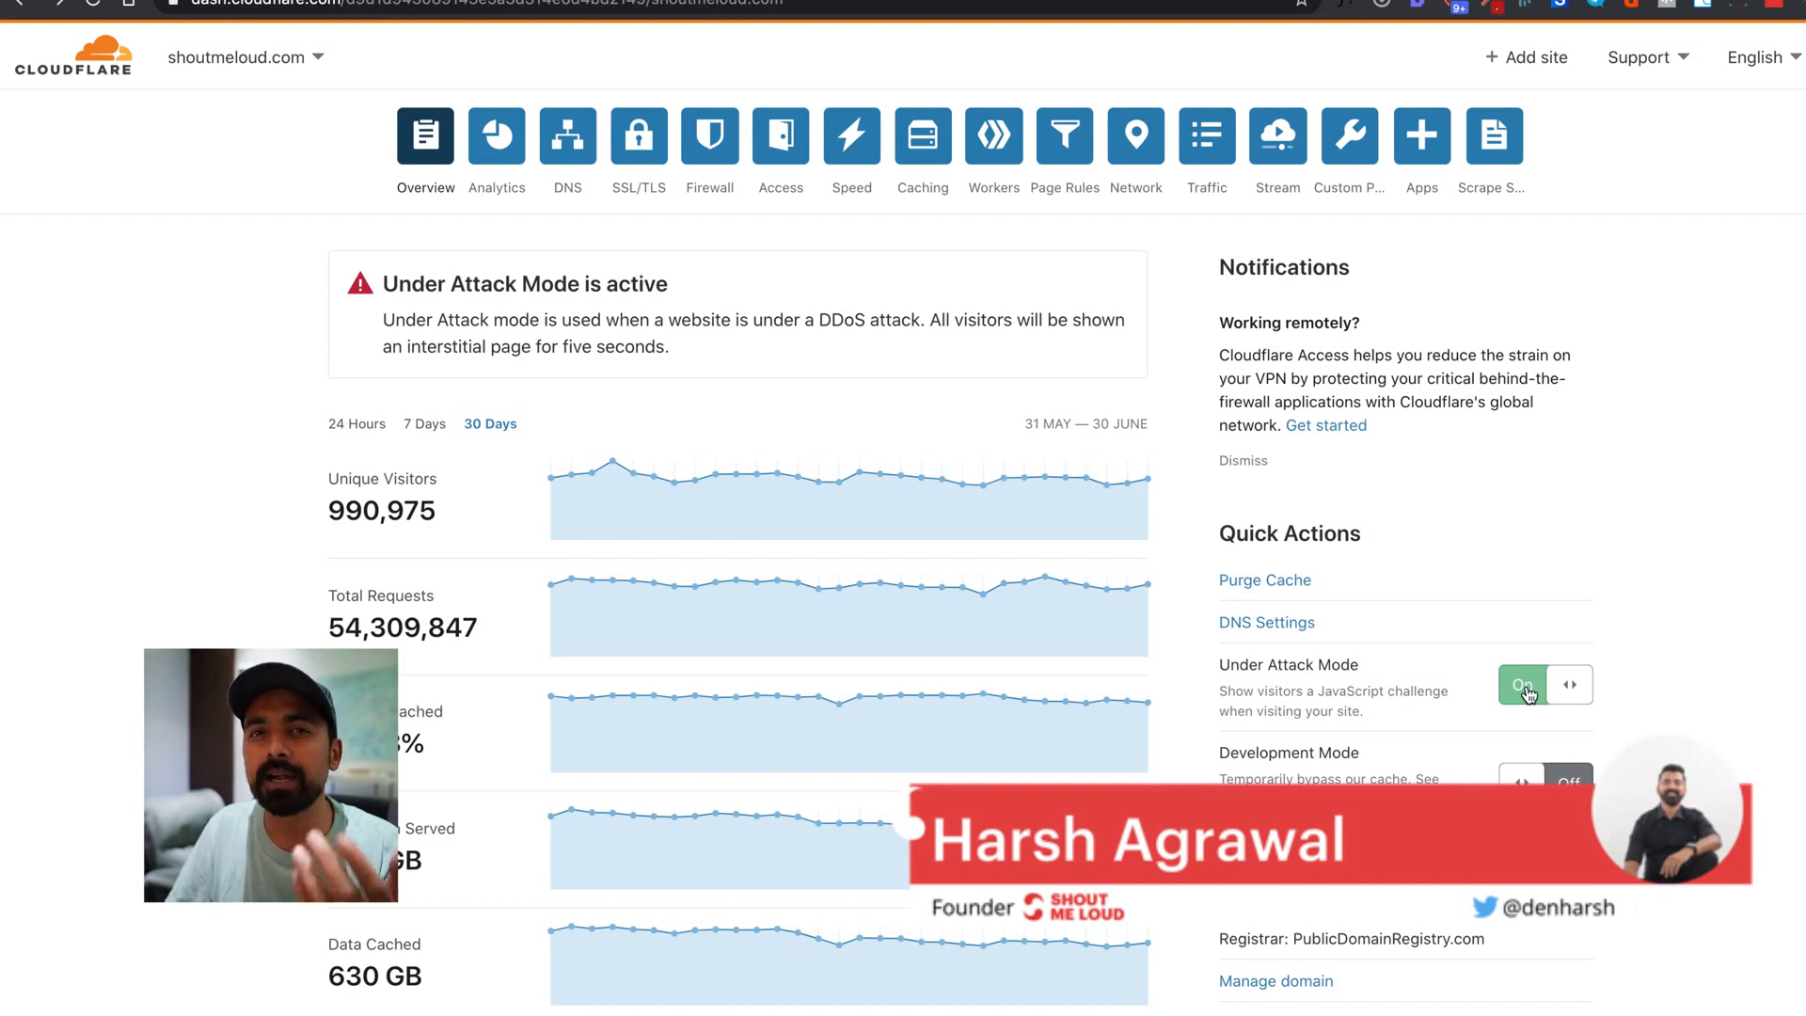
Step: Disable Under Attack Mode for shoutmeloud.com by choosing a different security level
{"action": "left_click", "coordinate": [1524, 687]}
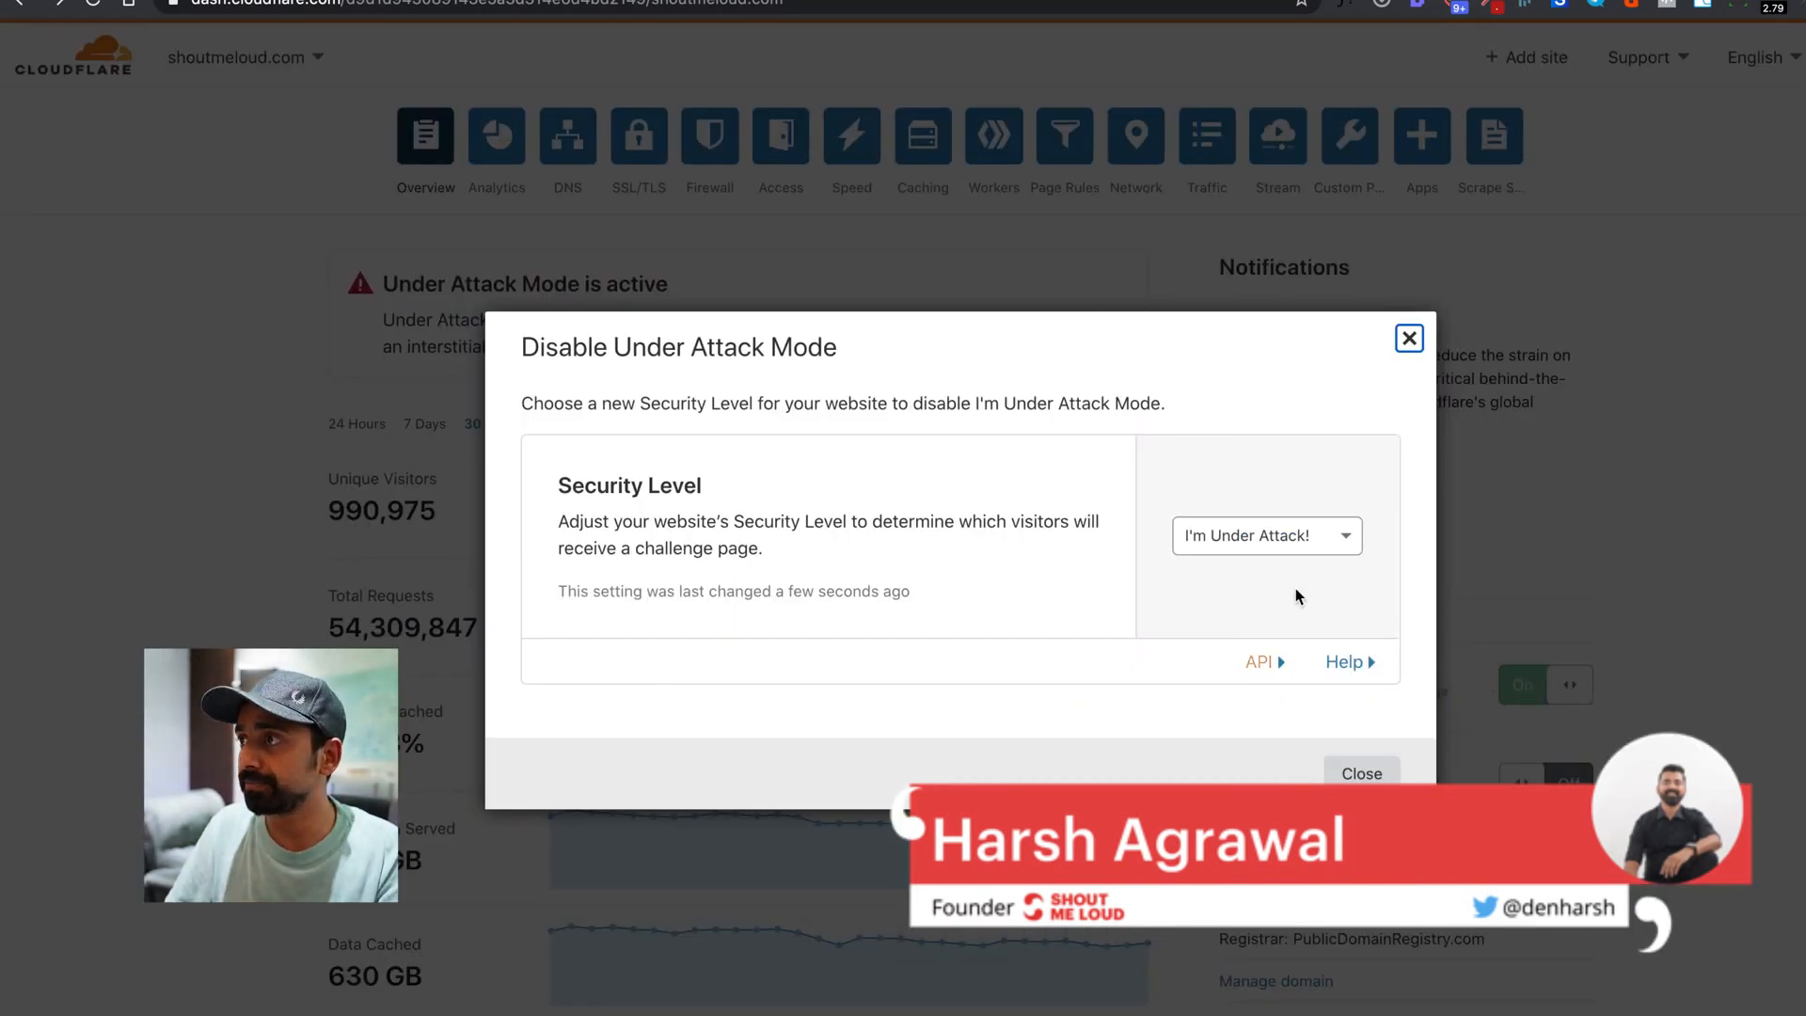
{"action": "left_click", "coordinate": [1291, 535]}
{"action": "scroll", "coordinate": [1251, 696], "scroll_direction": "down", "scroll_amount": 2}
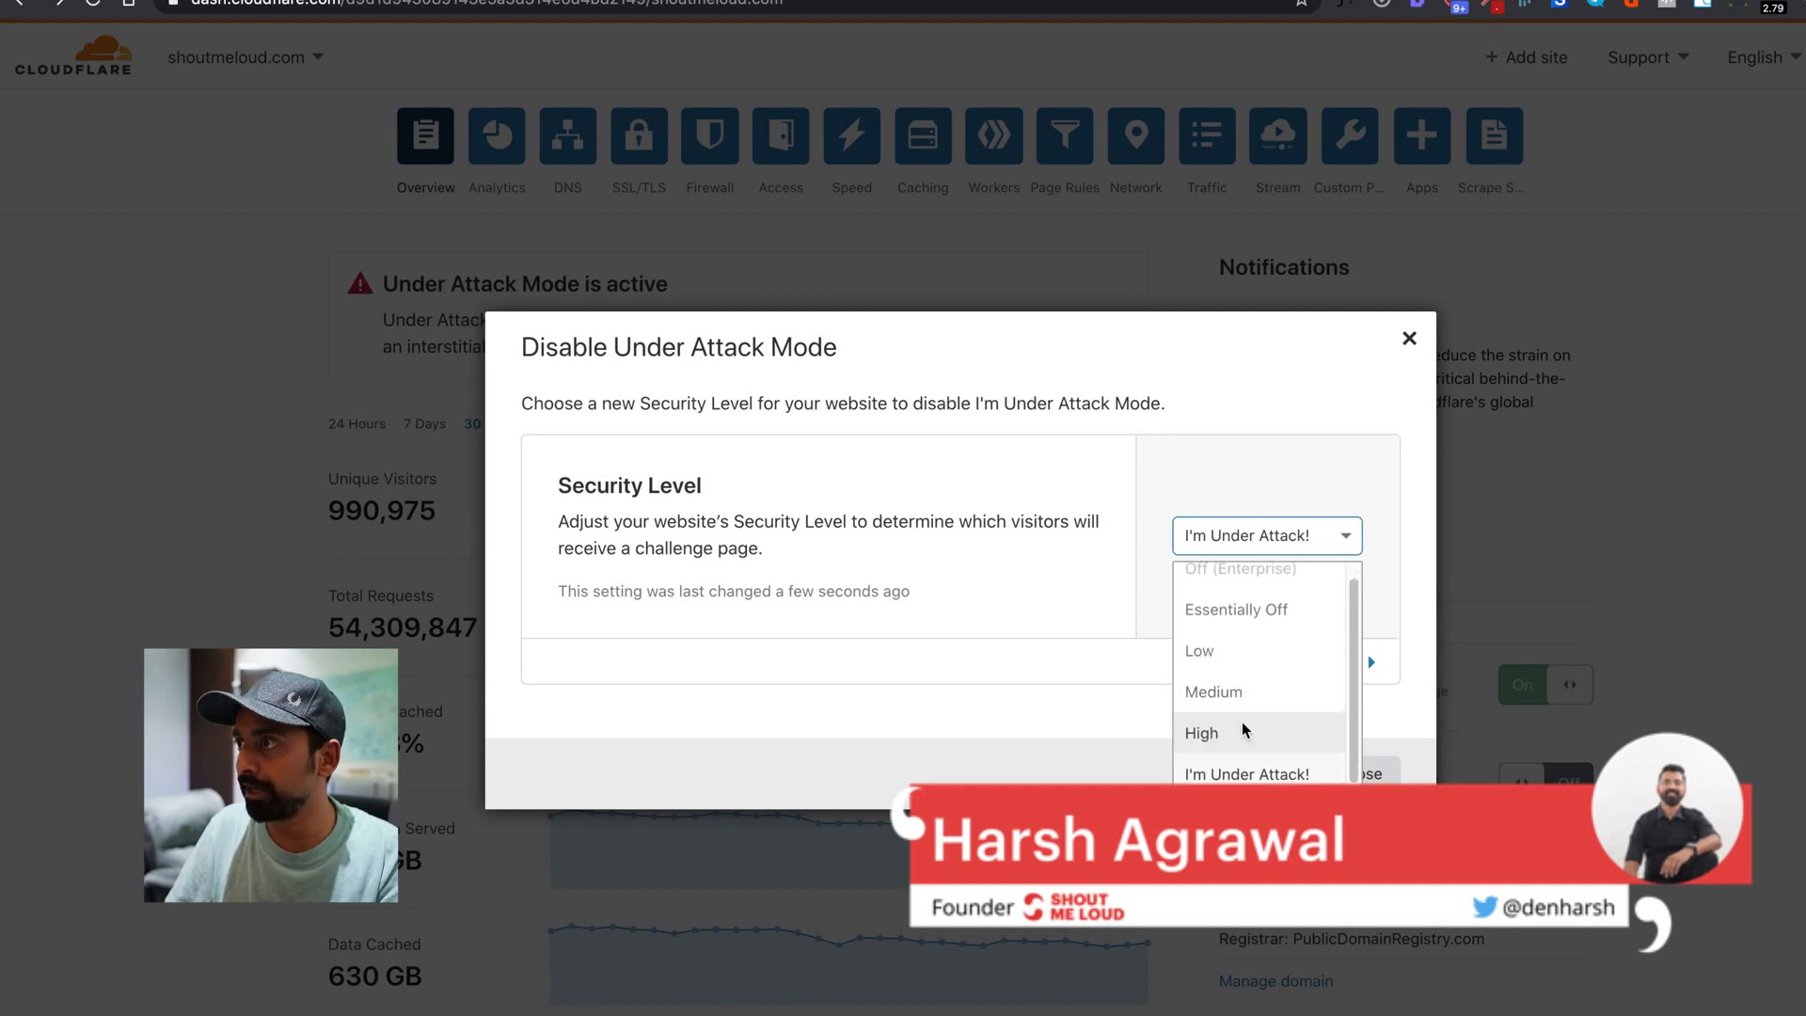
{"action": "left_click", "coordinate": [1347, 776]}
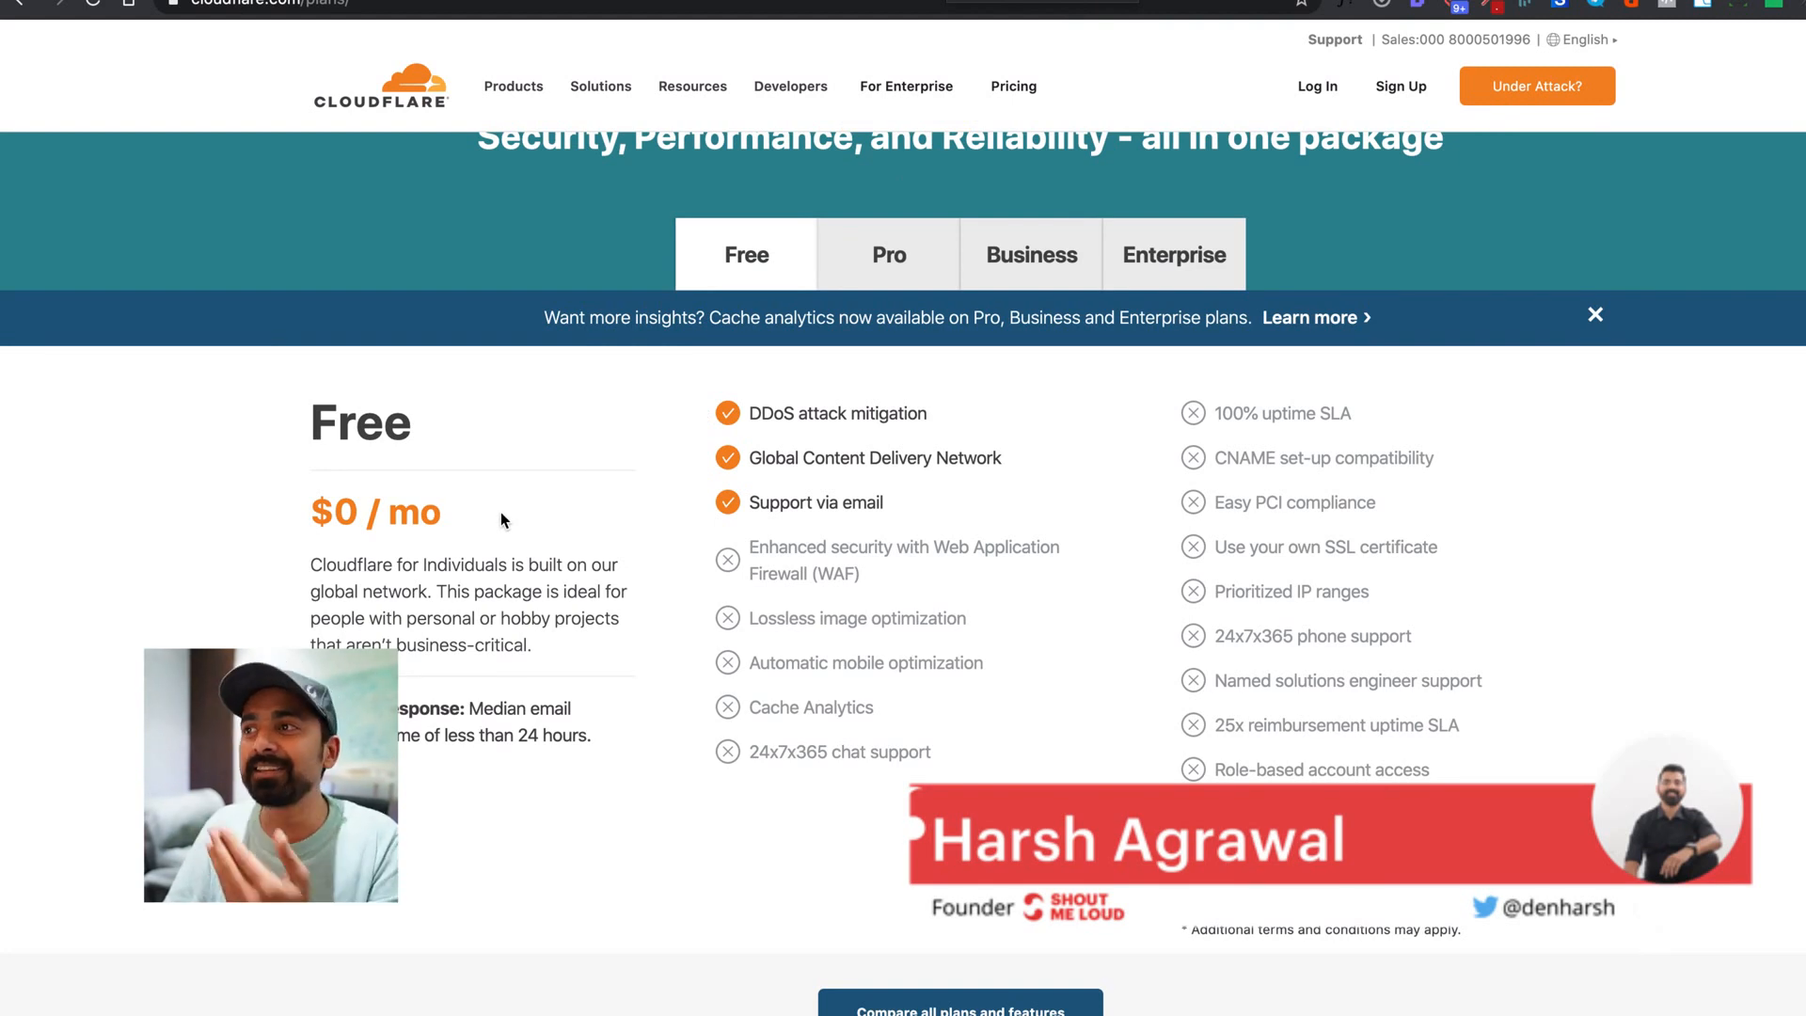
Step: Review the Free plan's DDoS attack mitigation and content delivery features, and last month's cached bandwidth in the site's traffic analytics
{"action": "left_click_drag", "start_coordinate": [904, 414], "coordinate": [777, 415]}
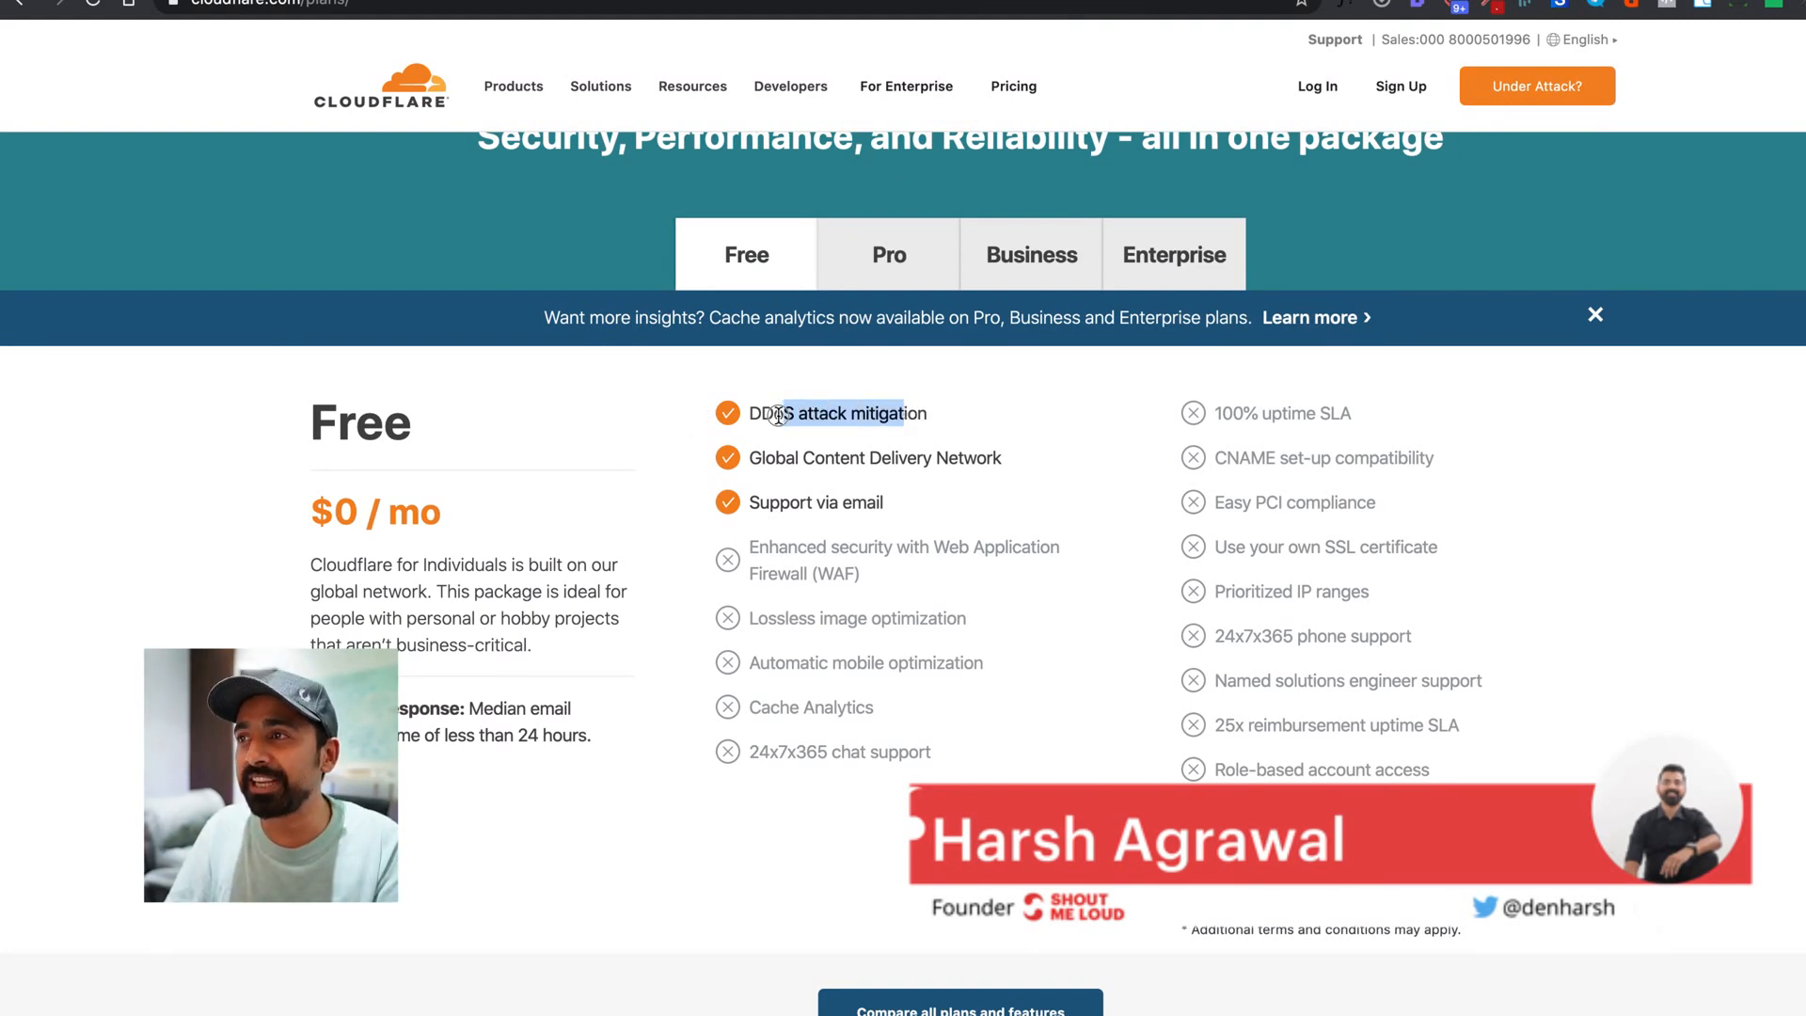
{"action": "left_click_drag", "start_coordinate": [881, 457], "coordinate": [835, 454]}
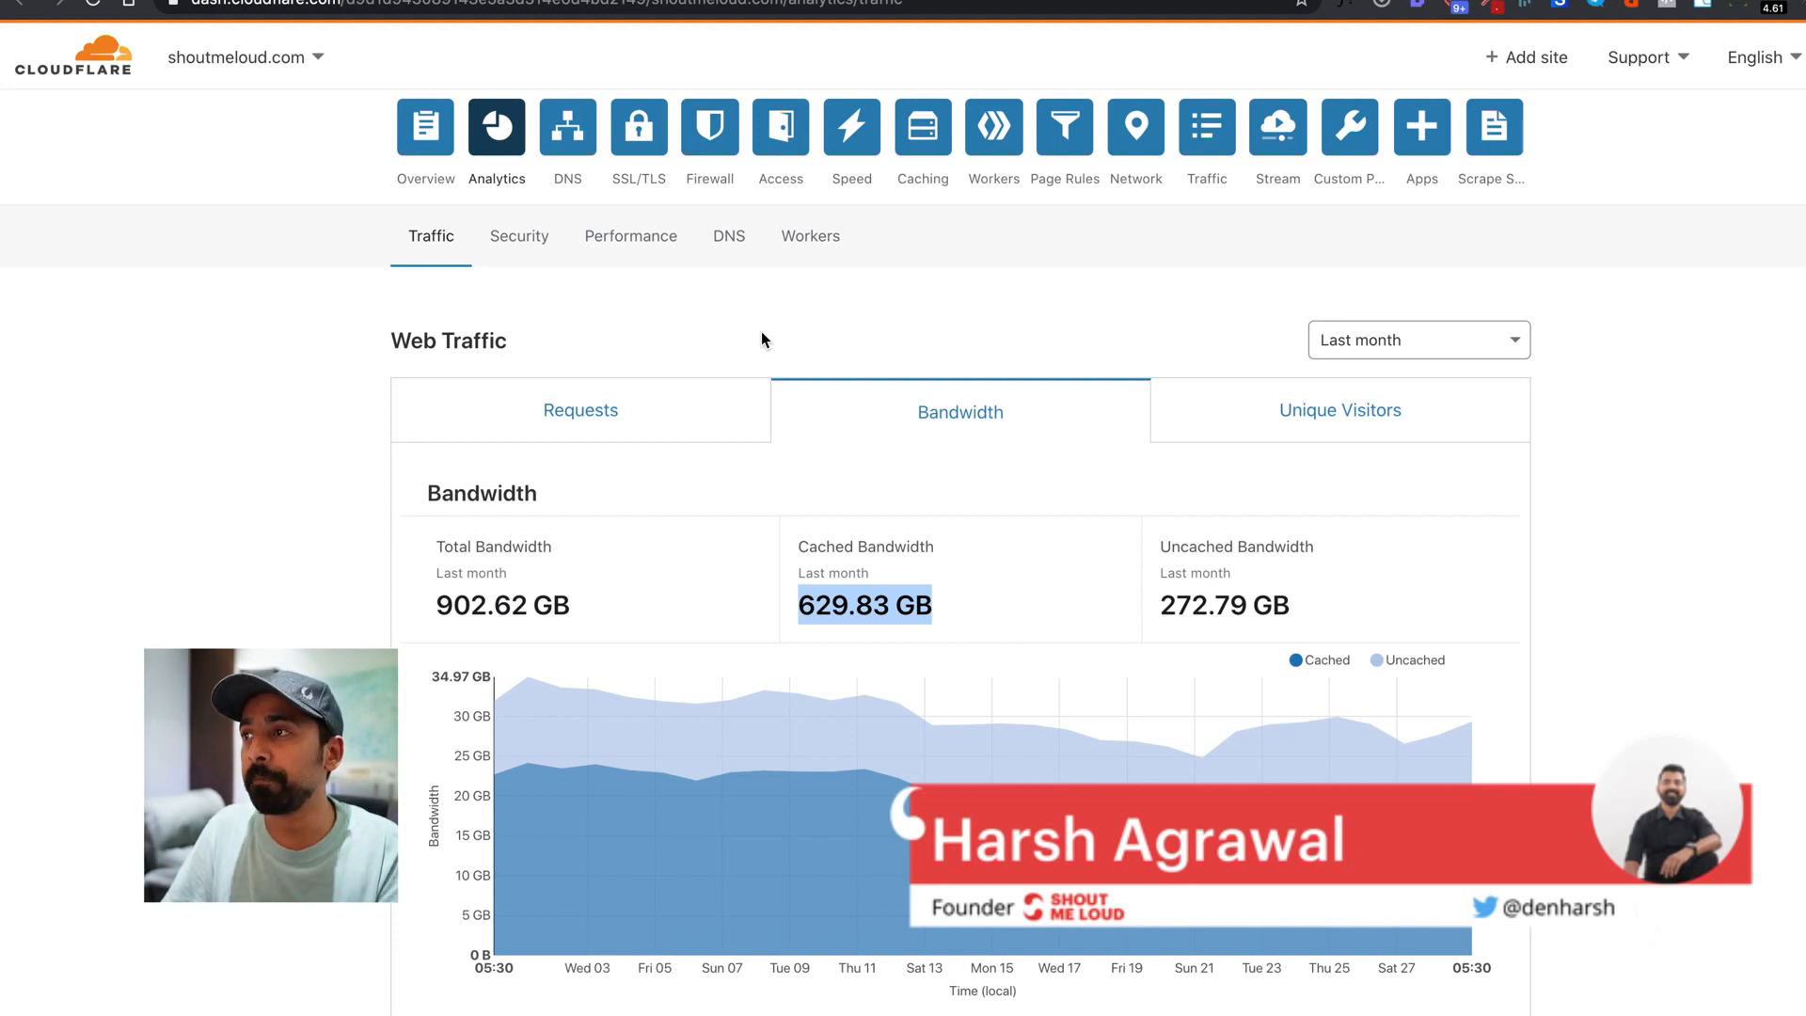
{"action": "scroll", "coordinate": [760, 331], "scroll_direction": "down", "scroll_amount": 3}
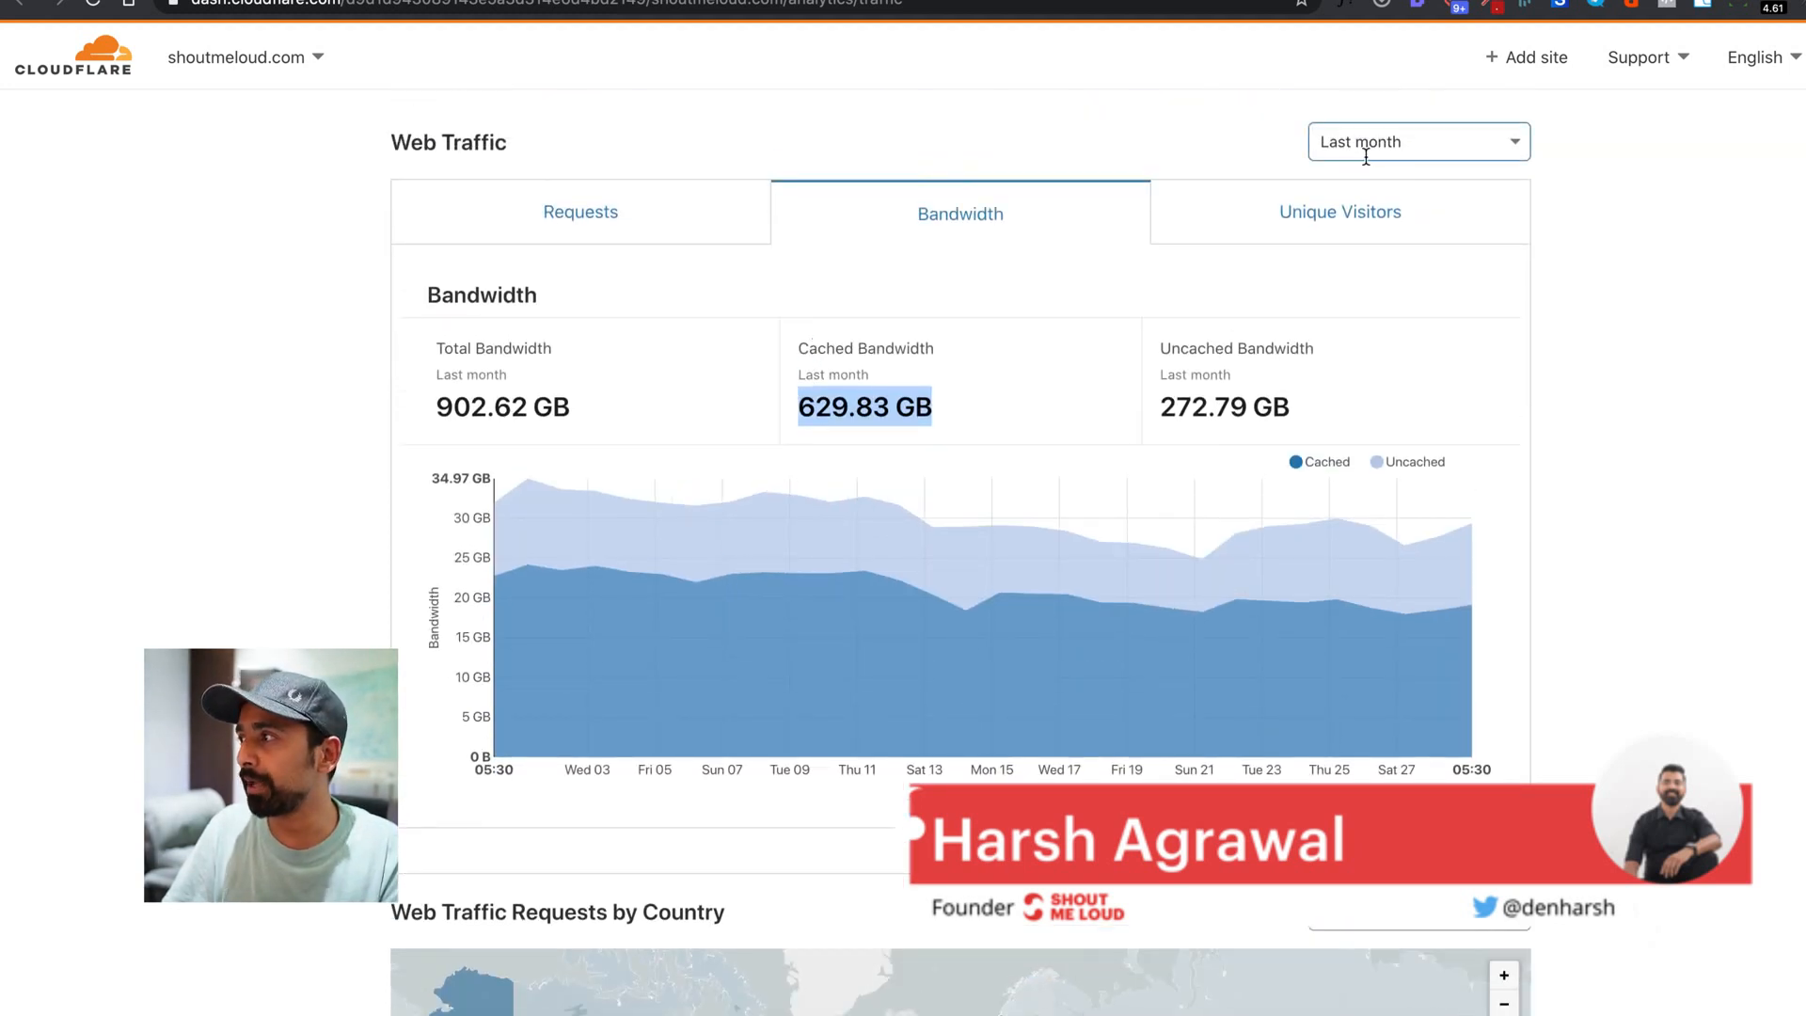
{"action": "left_click_drag", "start_coordinate": [935, 397], "coordinate": [797, 412]}
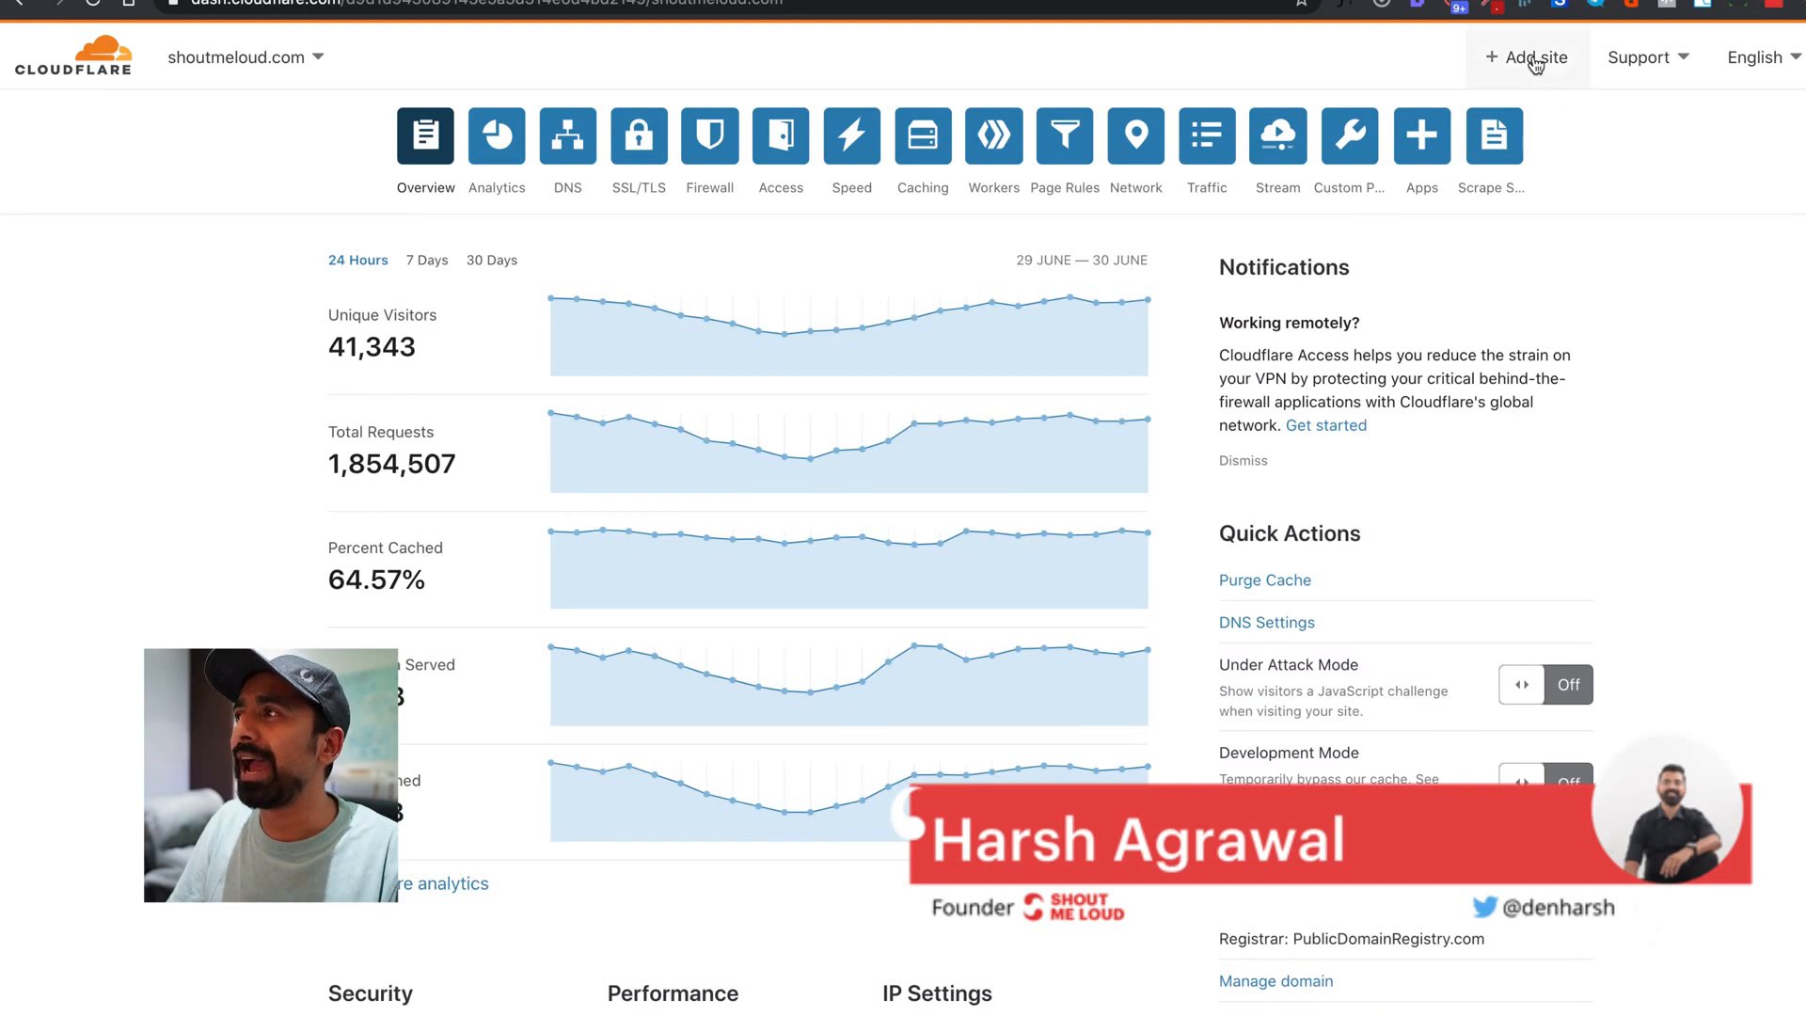
Step: Add harsh.in as a new site in the Cloudflare account
{"action": "left_click", "coordinate": [1536, 60]}
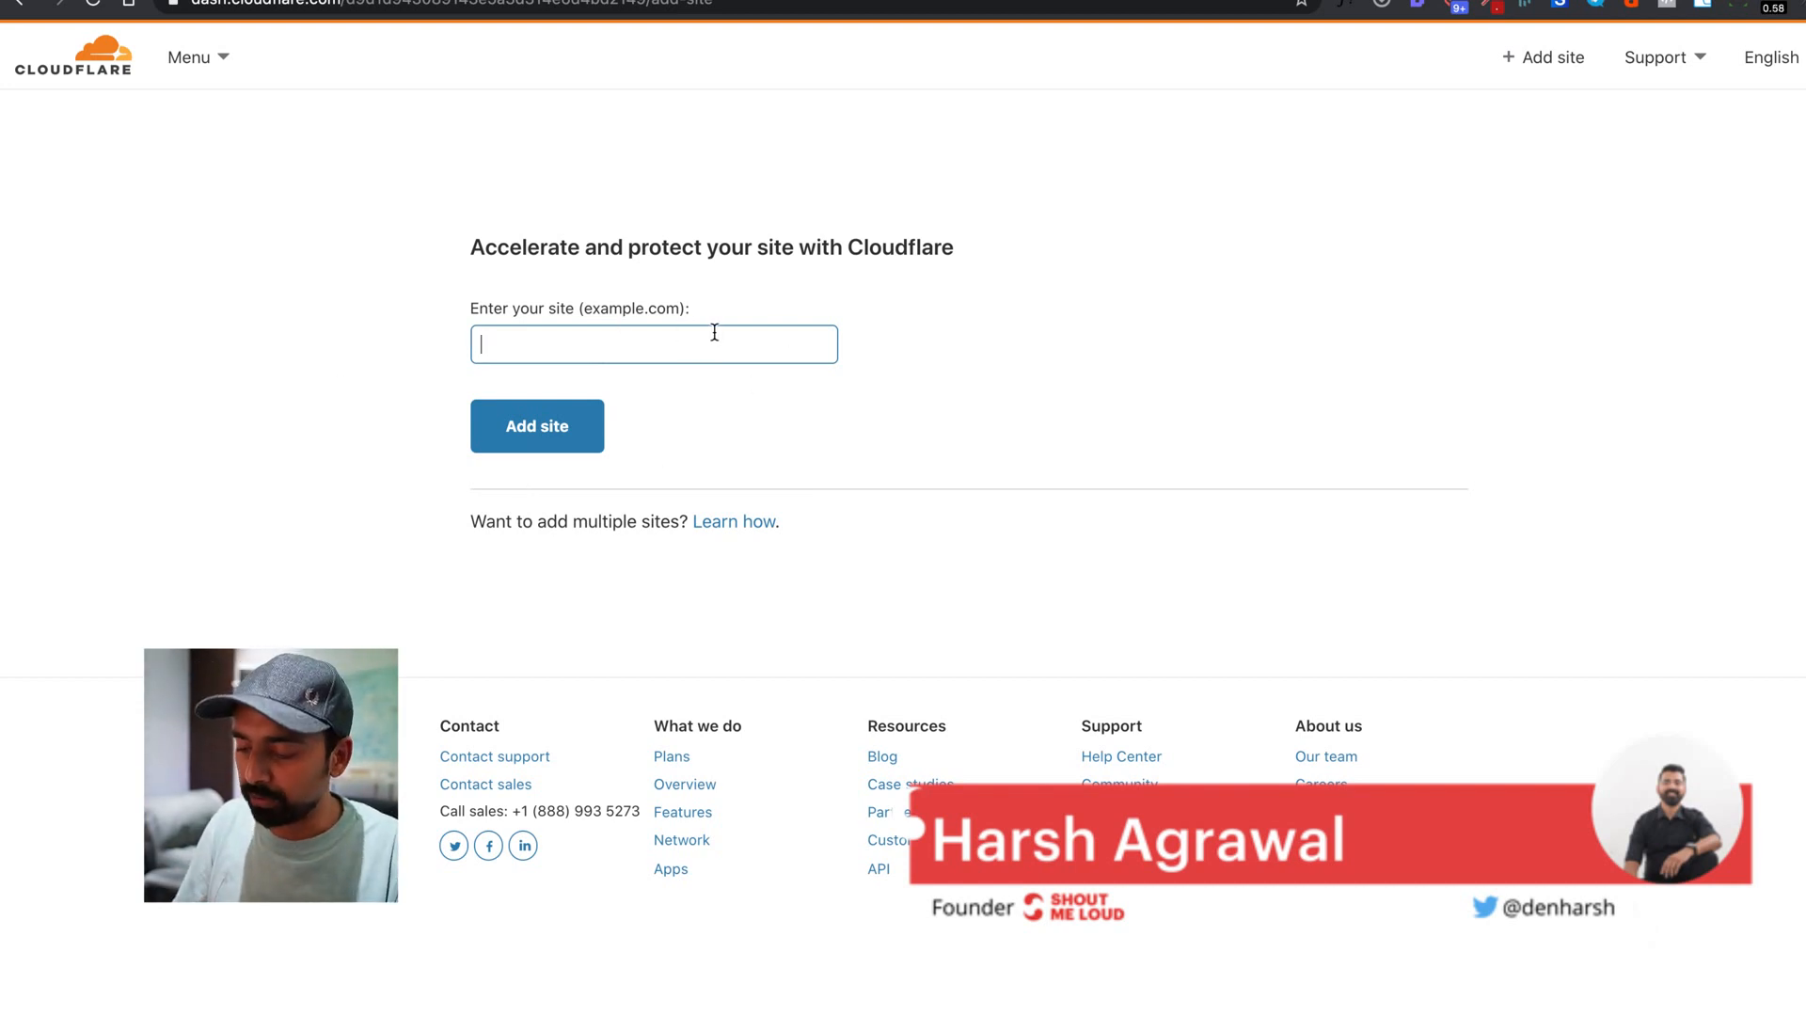
{"action": "type", "text": "harsh"}
{"action": "key", "text": "BackSpace"}
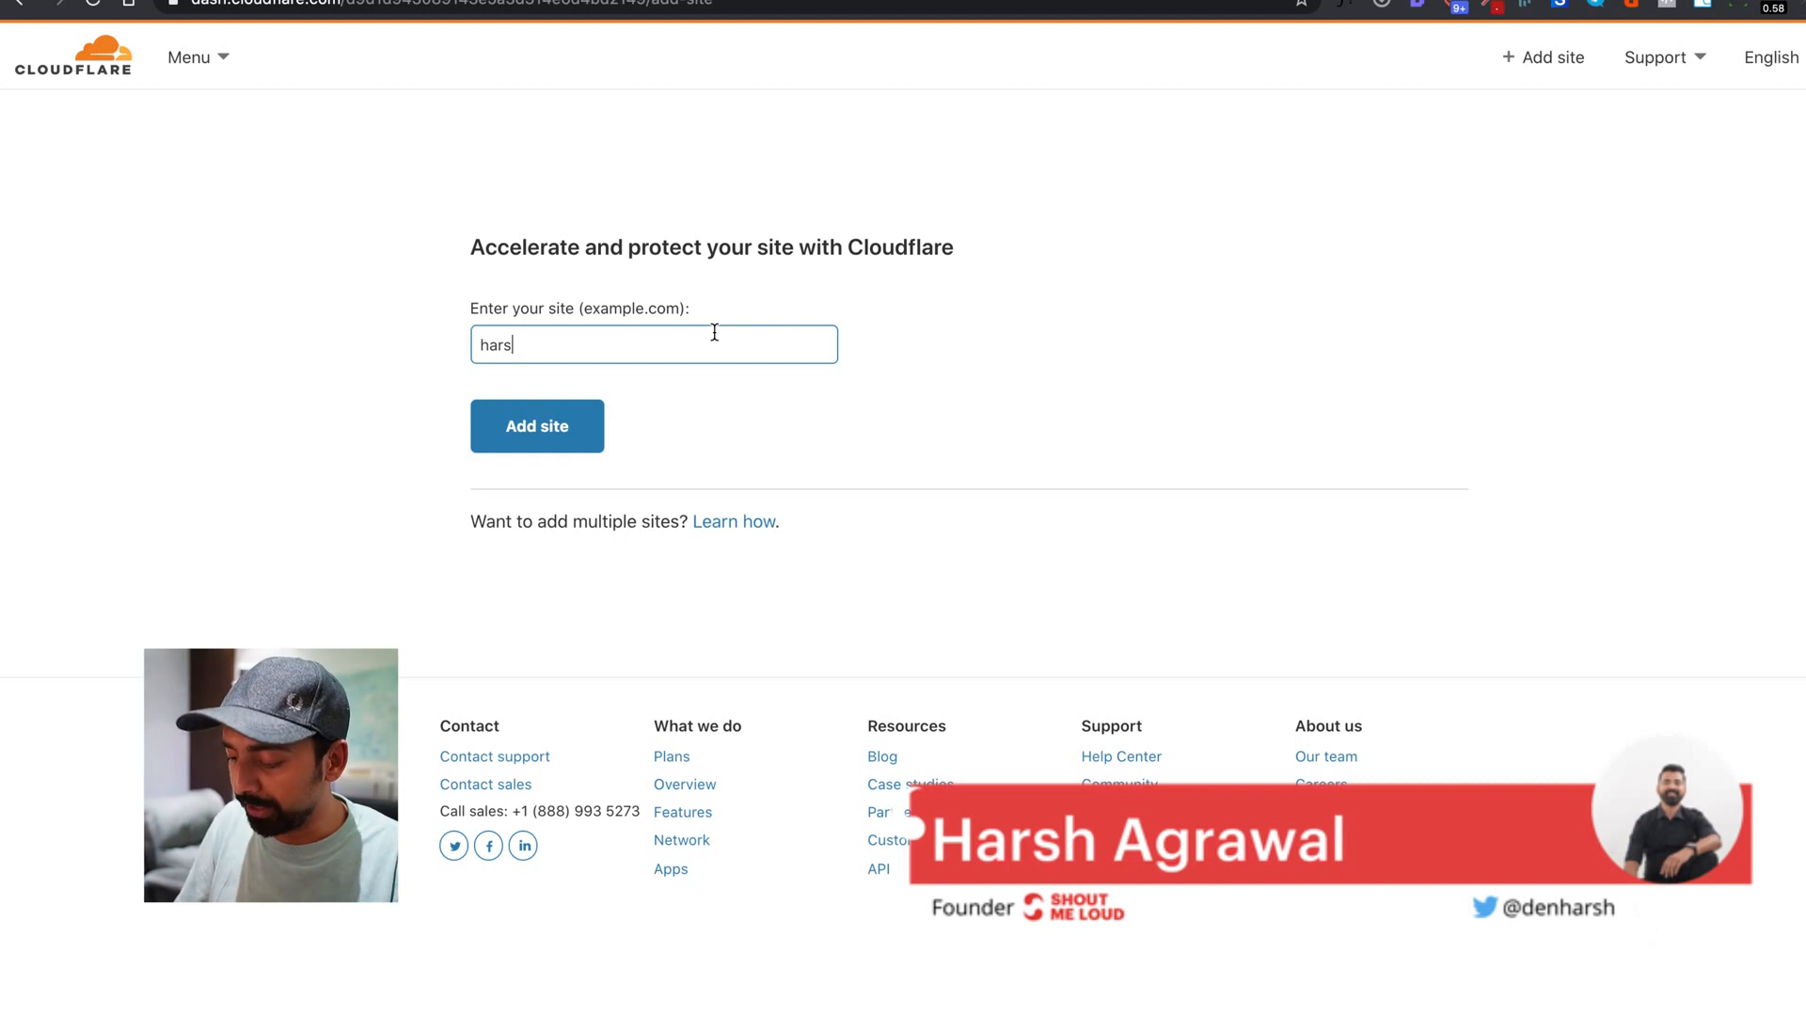
{"action": "type", "text": "h.in"}
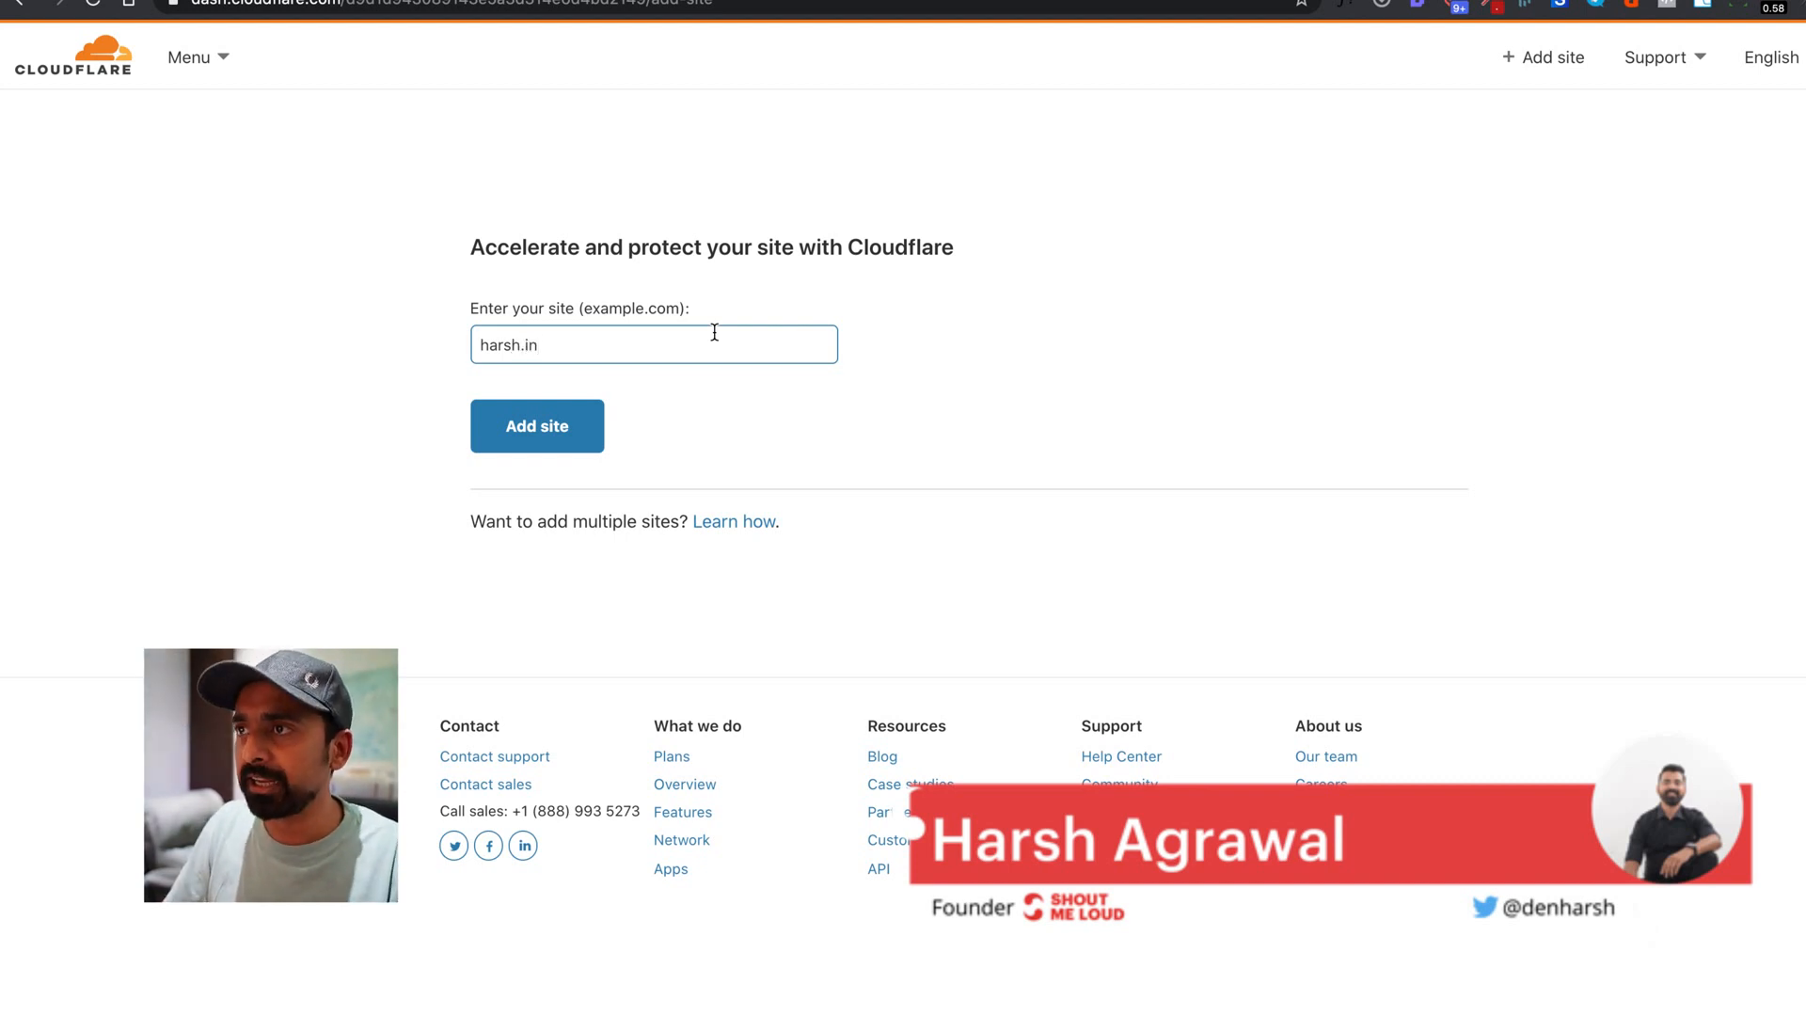
{"action": "left_click", "coordinate": [552, 442]}
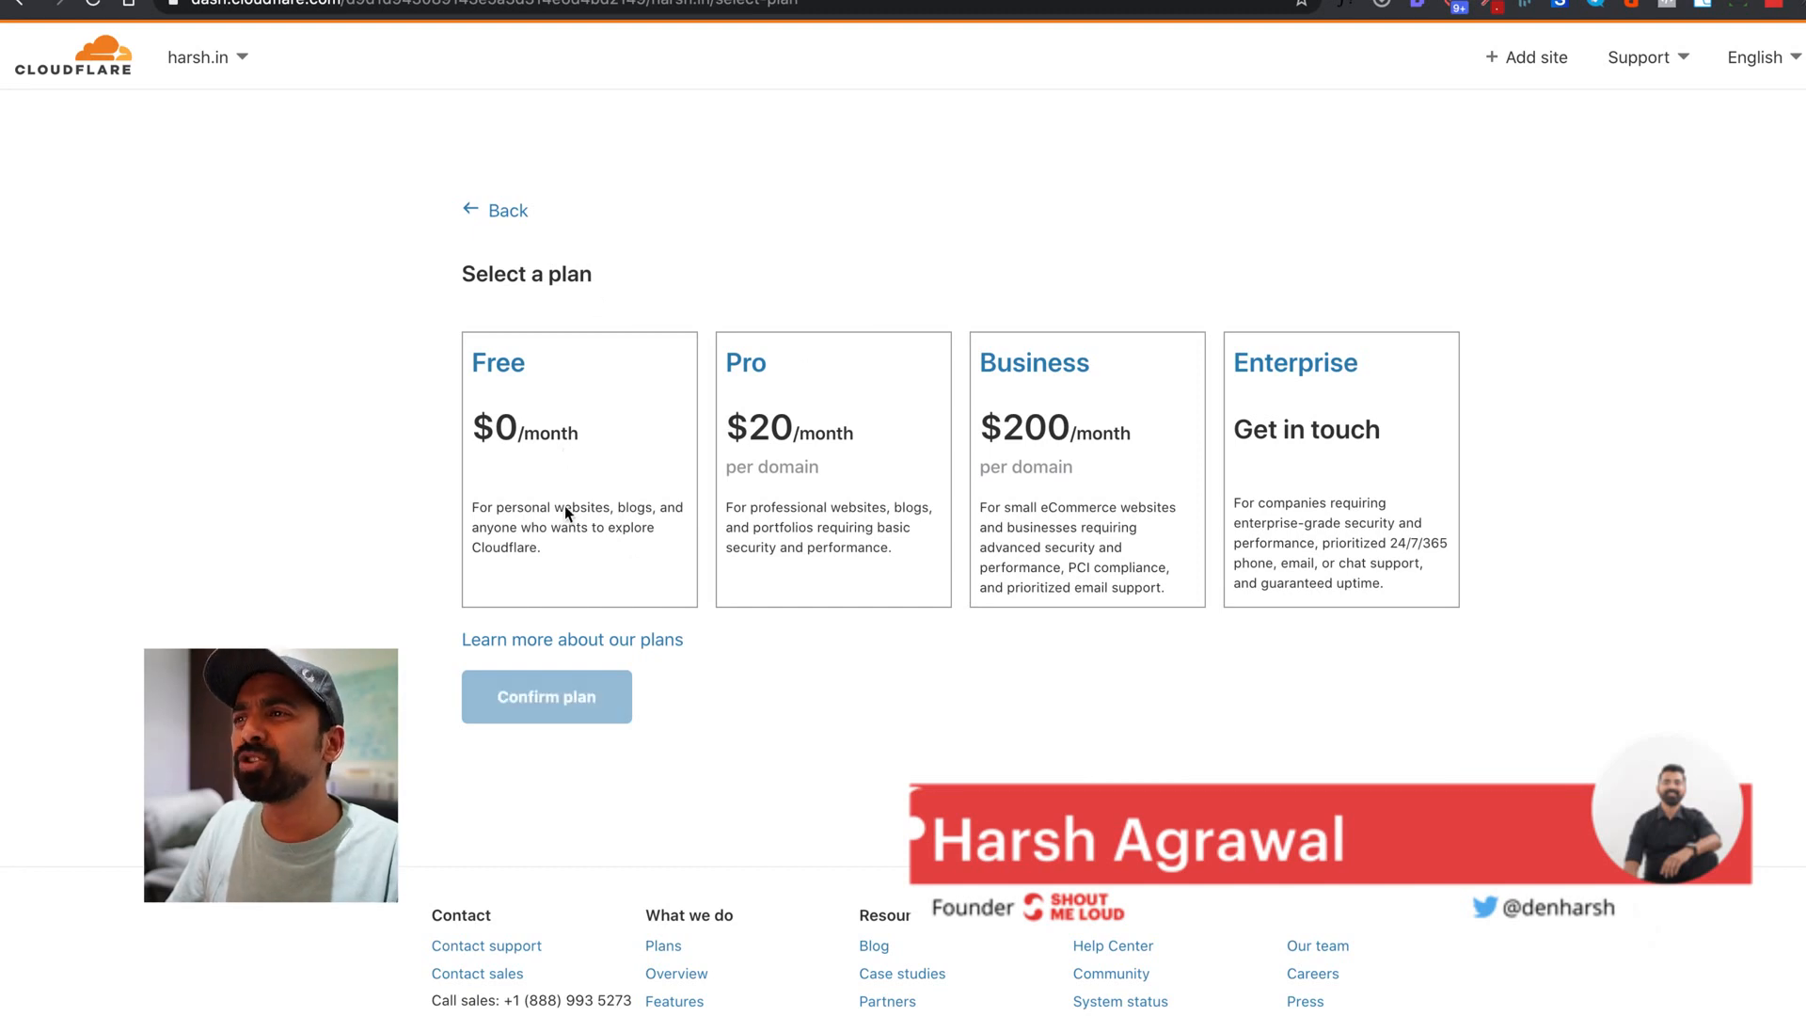
Step: Choose and confirm the Free plan for harsh.in and accept its scanned DNS records
{"action": "left_click", "coordinate": [571, 480]}
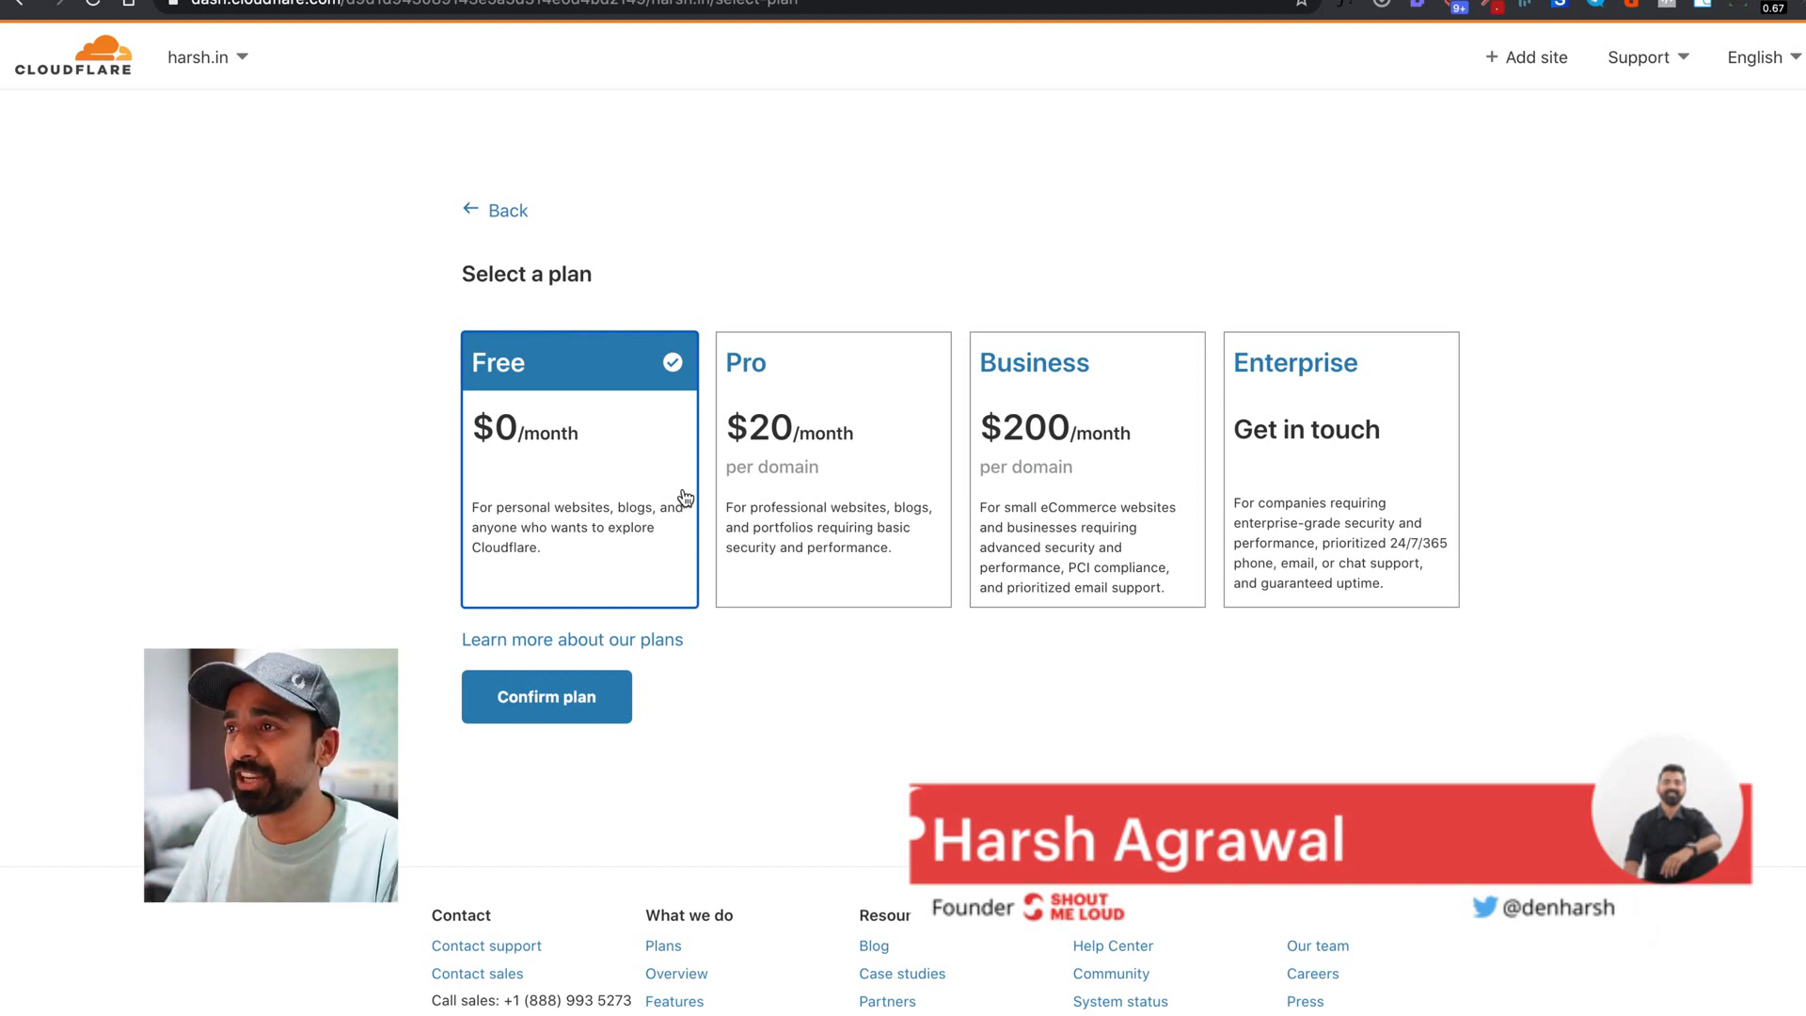
{"action": "left_click", "coordinate": [569, 694]}
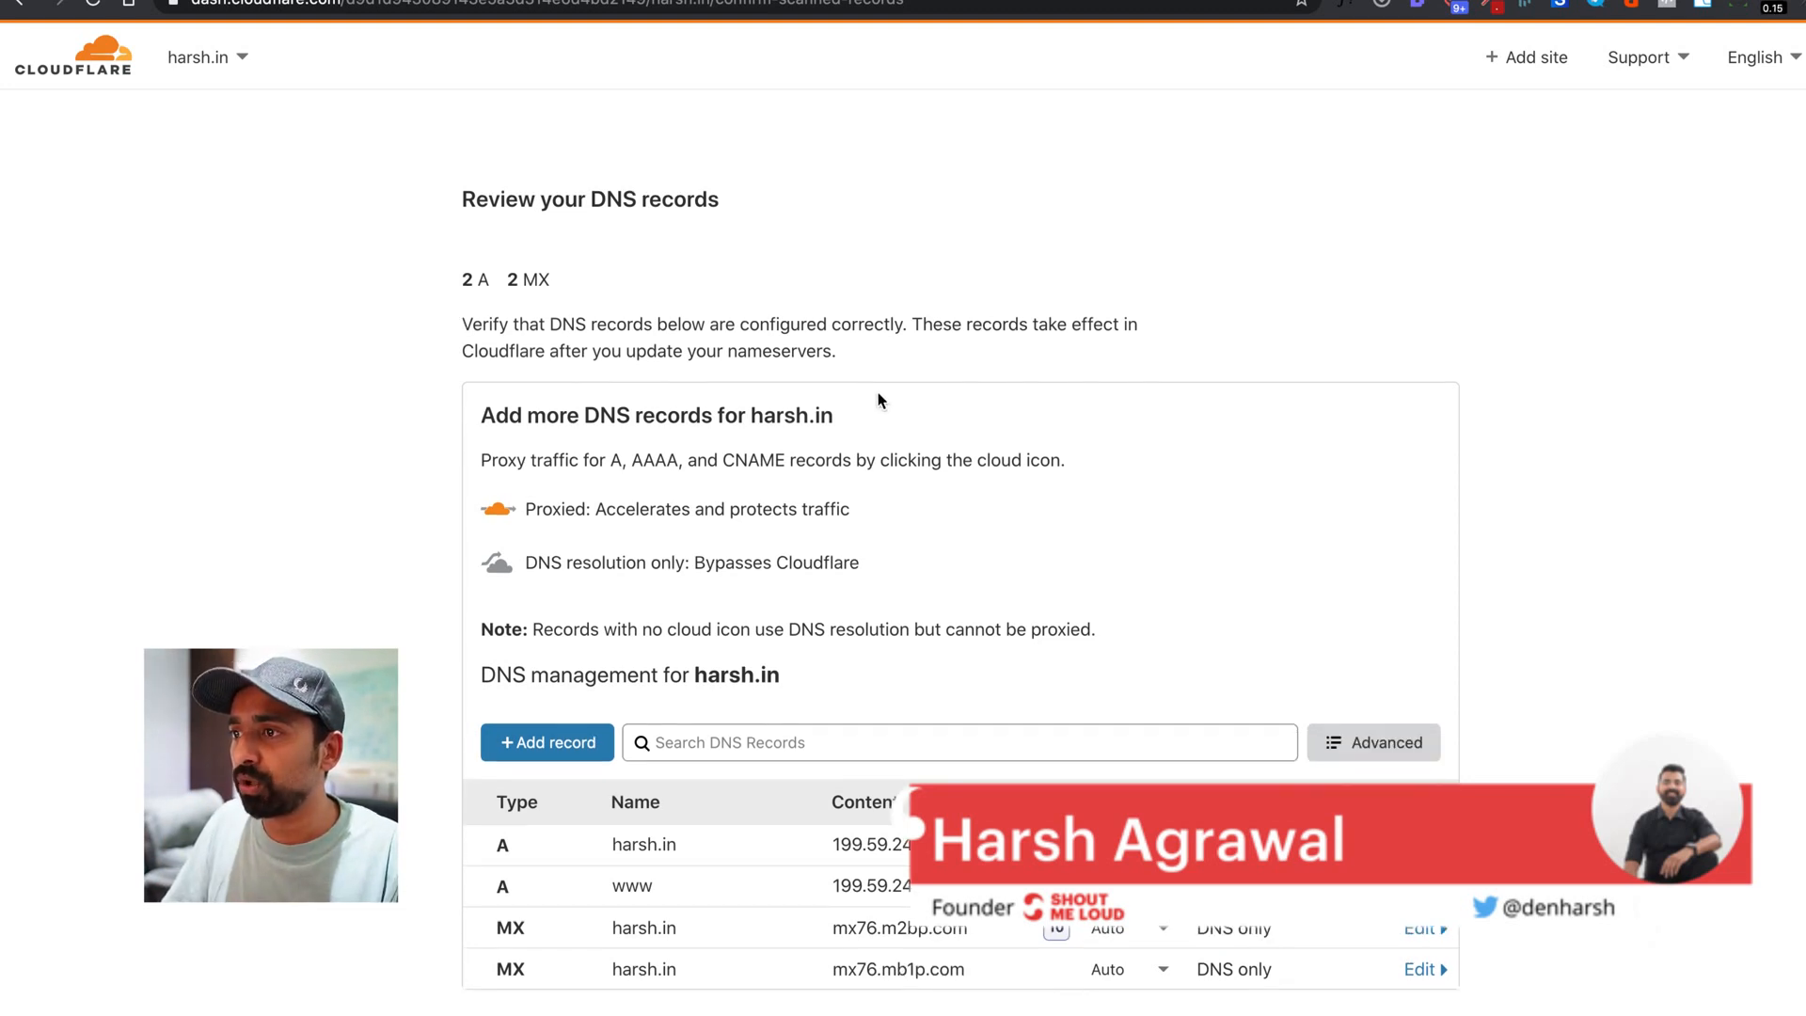
{"action": "scroll", "coordinate": [903, 595], "scroll_direction": "down", "scroll_amount": 3}
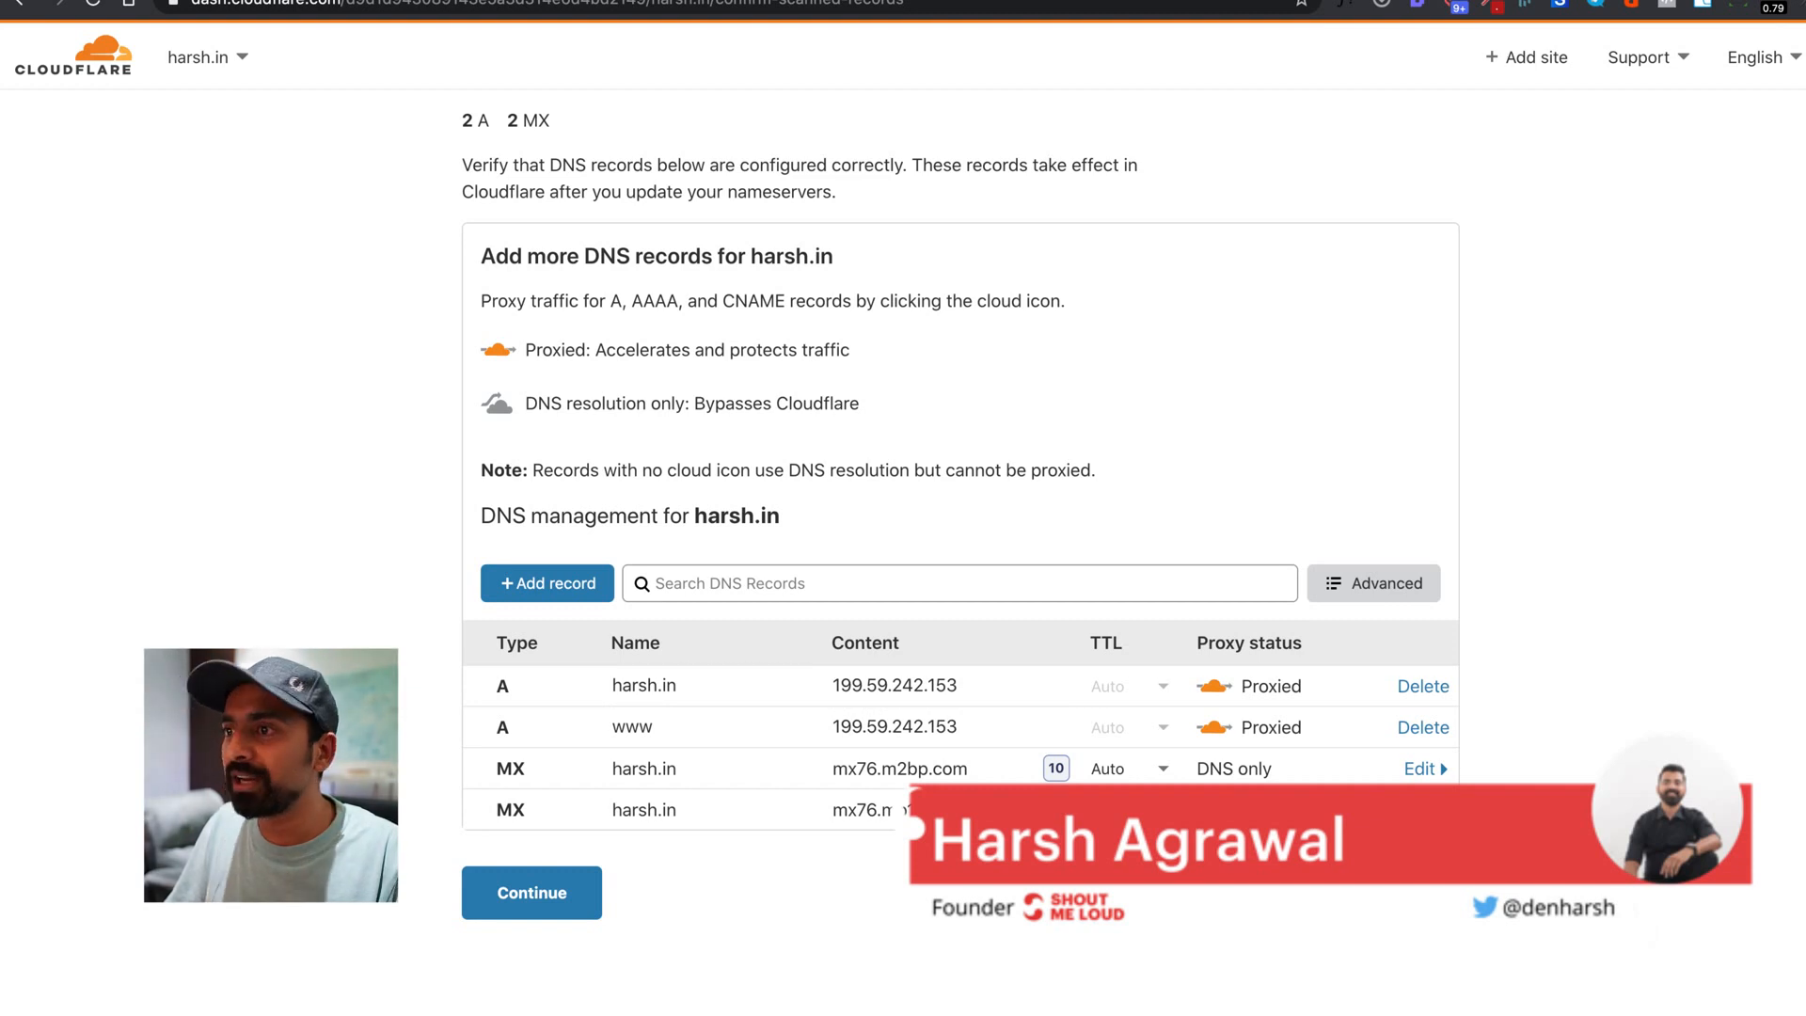
{"action": "scroll", "coordinate": [959, 527], "scroll_direction": "down", "scroll_amount": 1}
{"action": "left_click", "coordinate": [543, 899]}
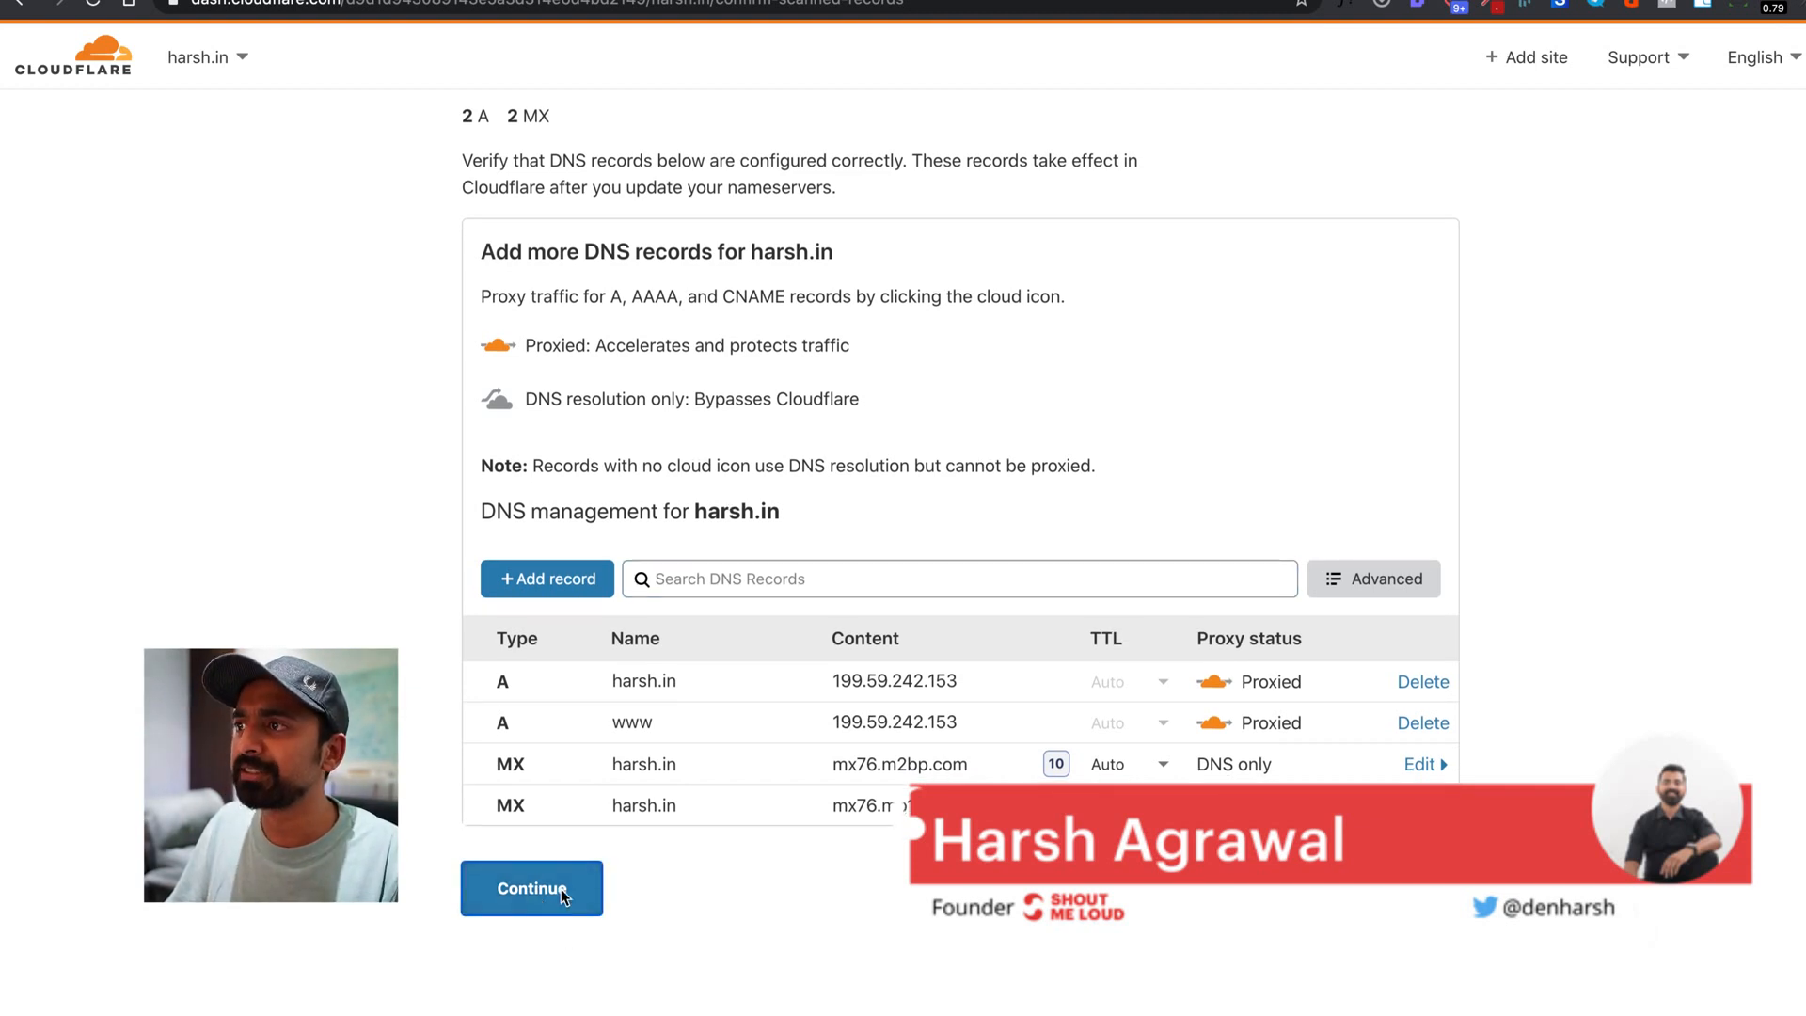
Step: Review the nameservers Cloudflare says to remove for harsh.in and the Cloudflare nameservers that replace them
{"action": "scroll", "coordinate": [591, 740], "scroll_direction": "down", "scroll_amount": 3}
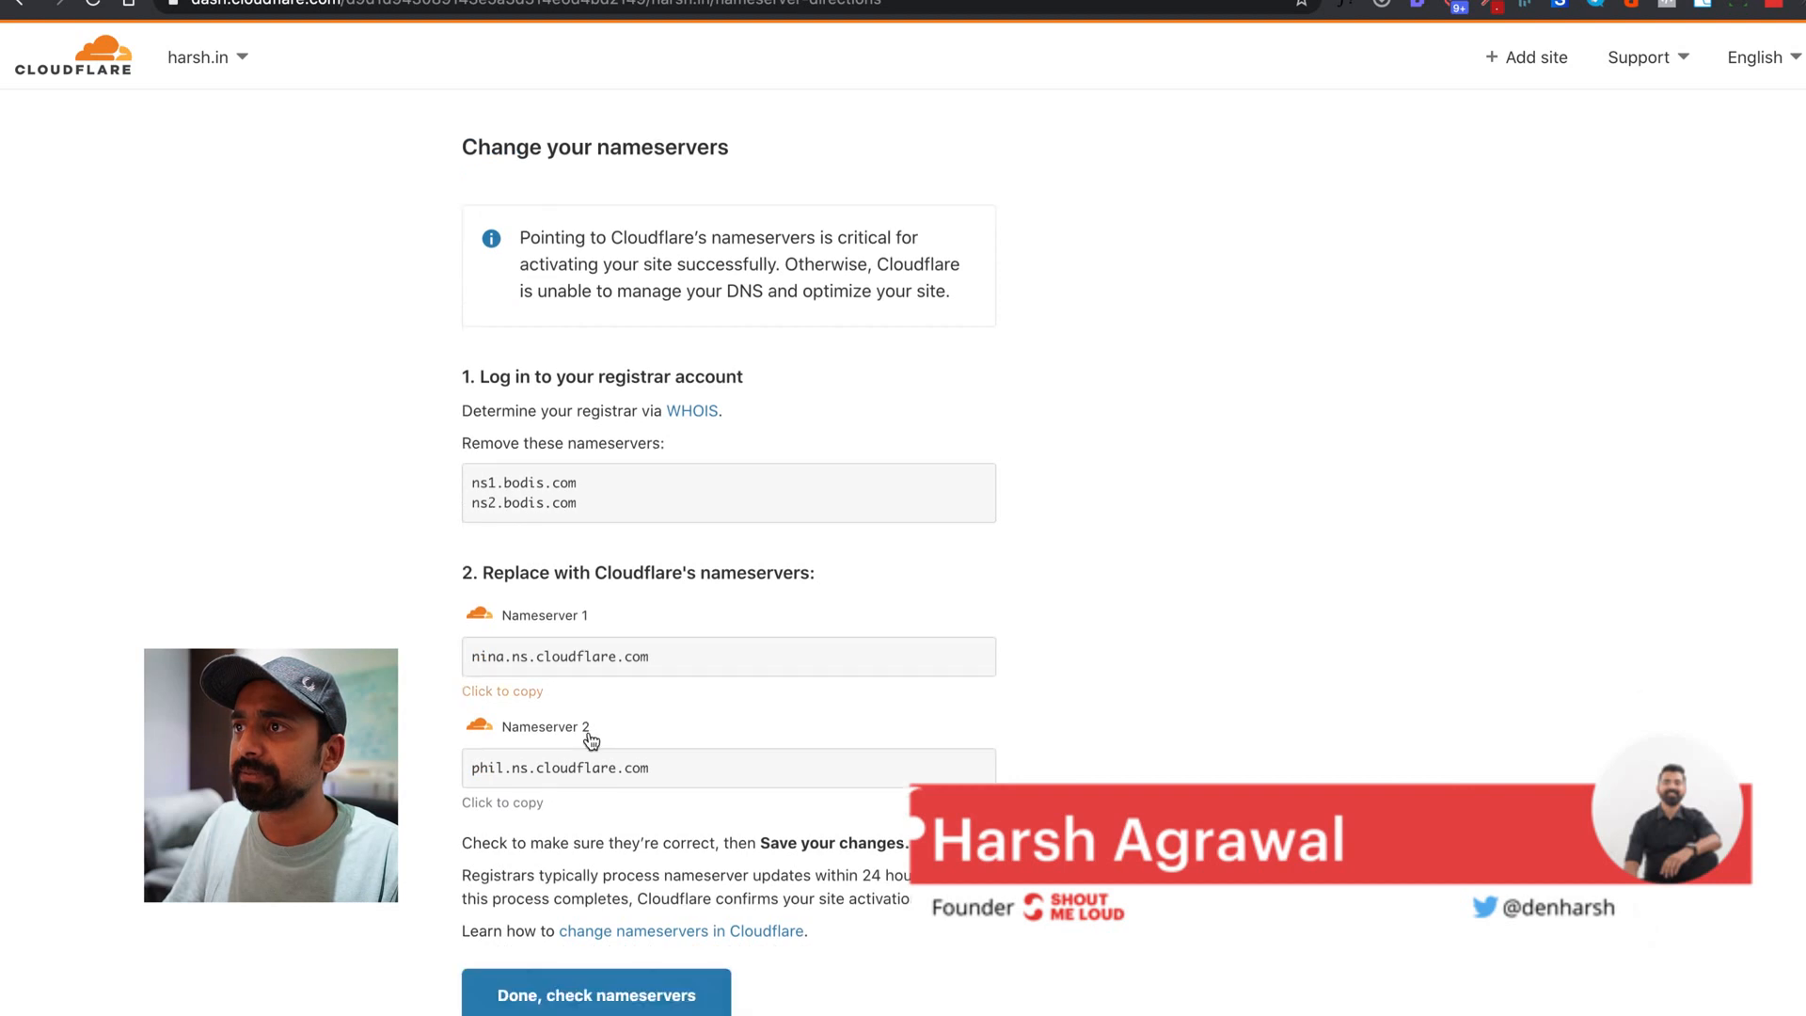
{"action": "scroll", "coordinate": [591, 740], "scroll_direction": "down", "scroll_amount": 1}
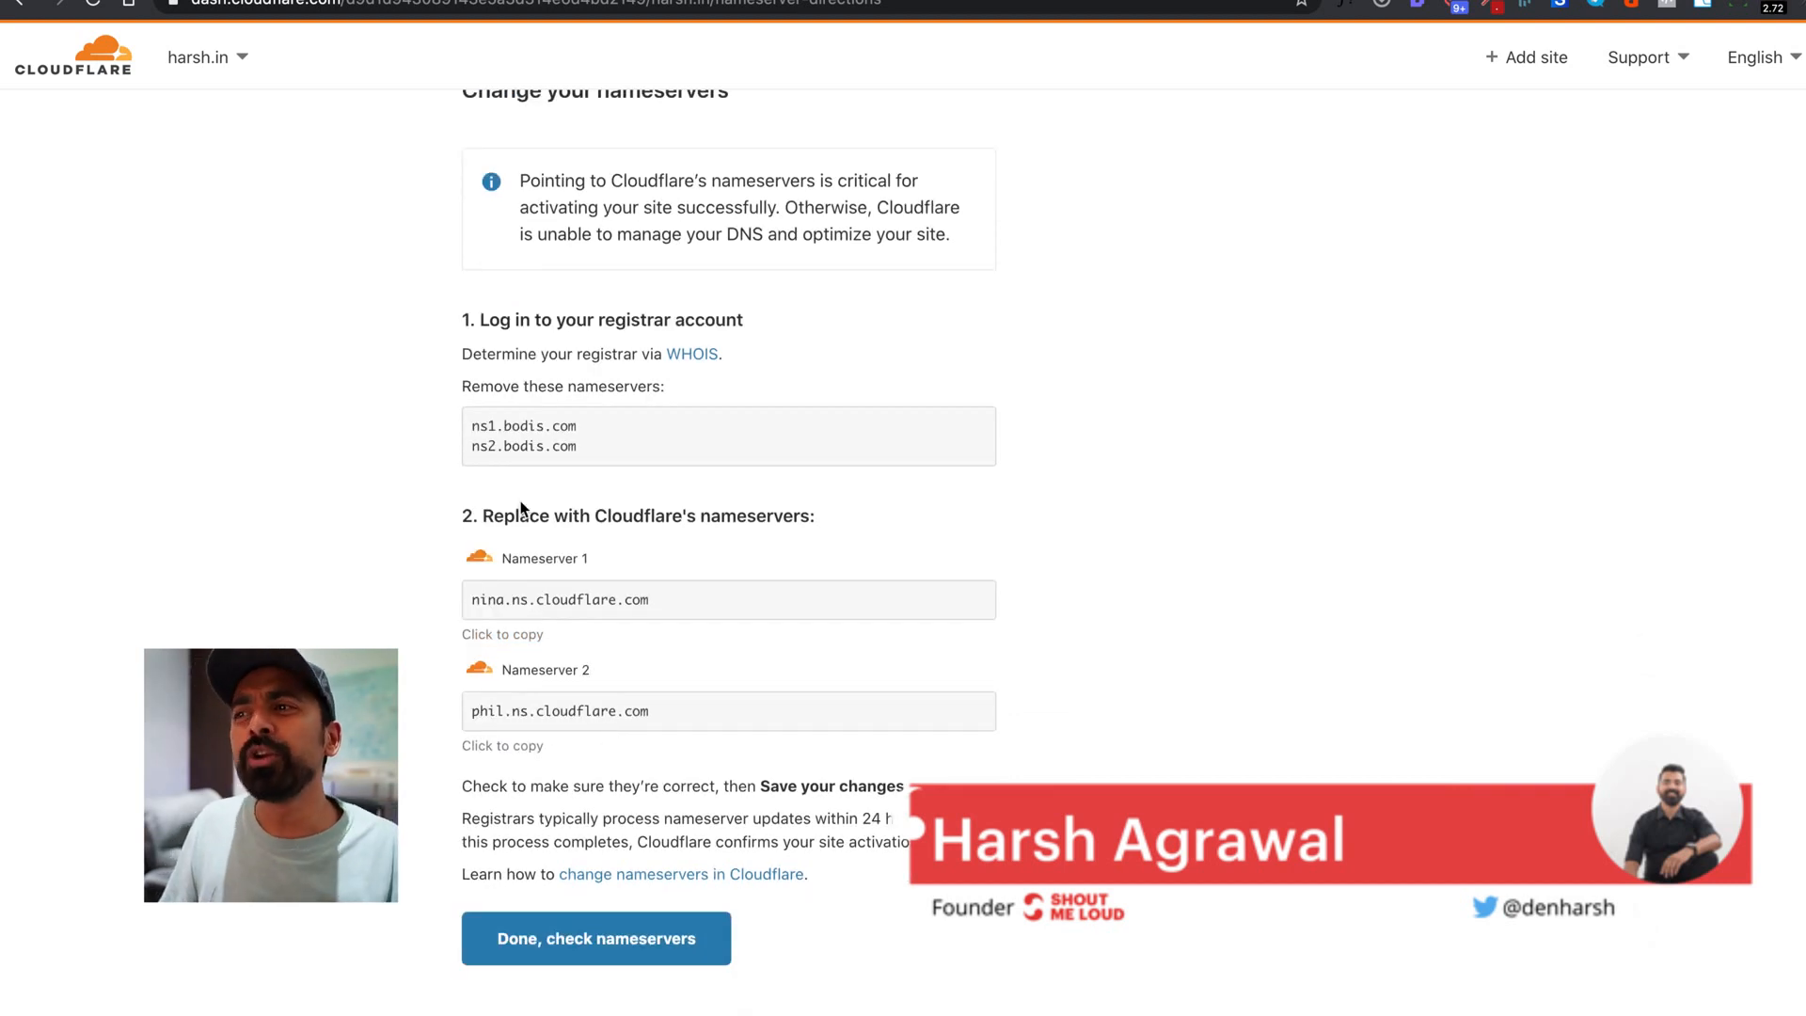
{"action": "left_click_drag", "start_coordinate": [583, 429], "coordinate": [480, 431]}
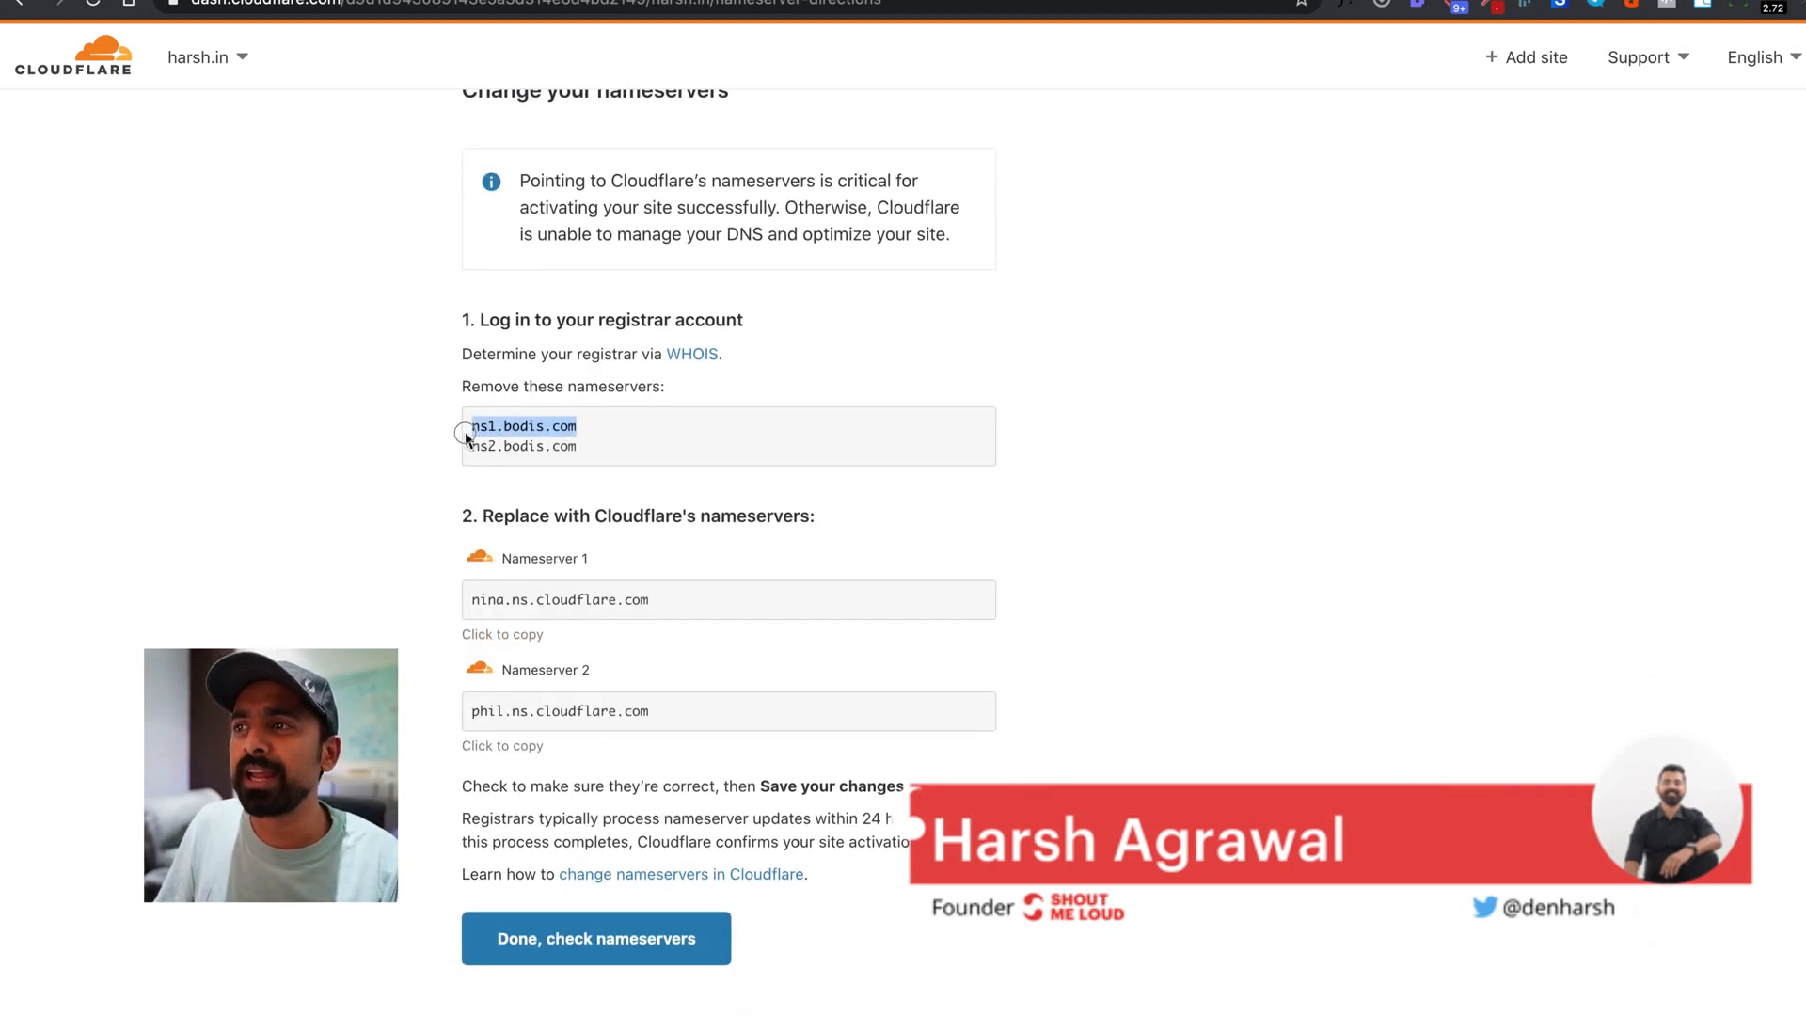
{"action": "left_click_drag", "start_coordinate": [656, 599], "coordinate": [466, 600]}
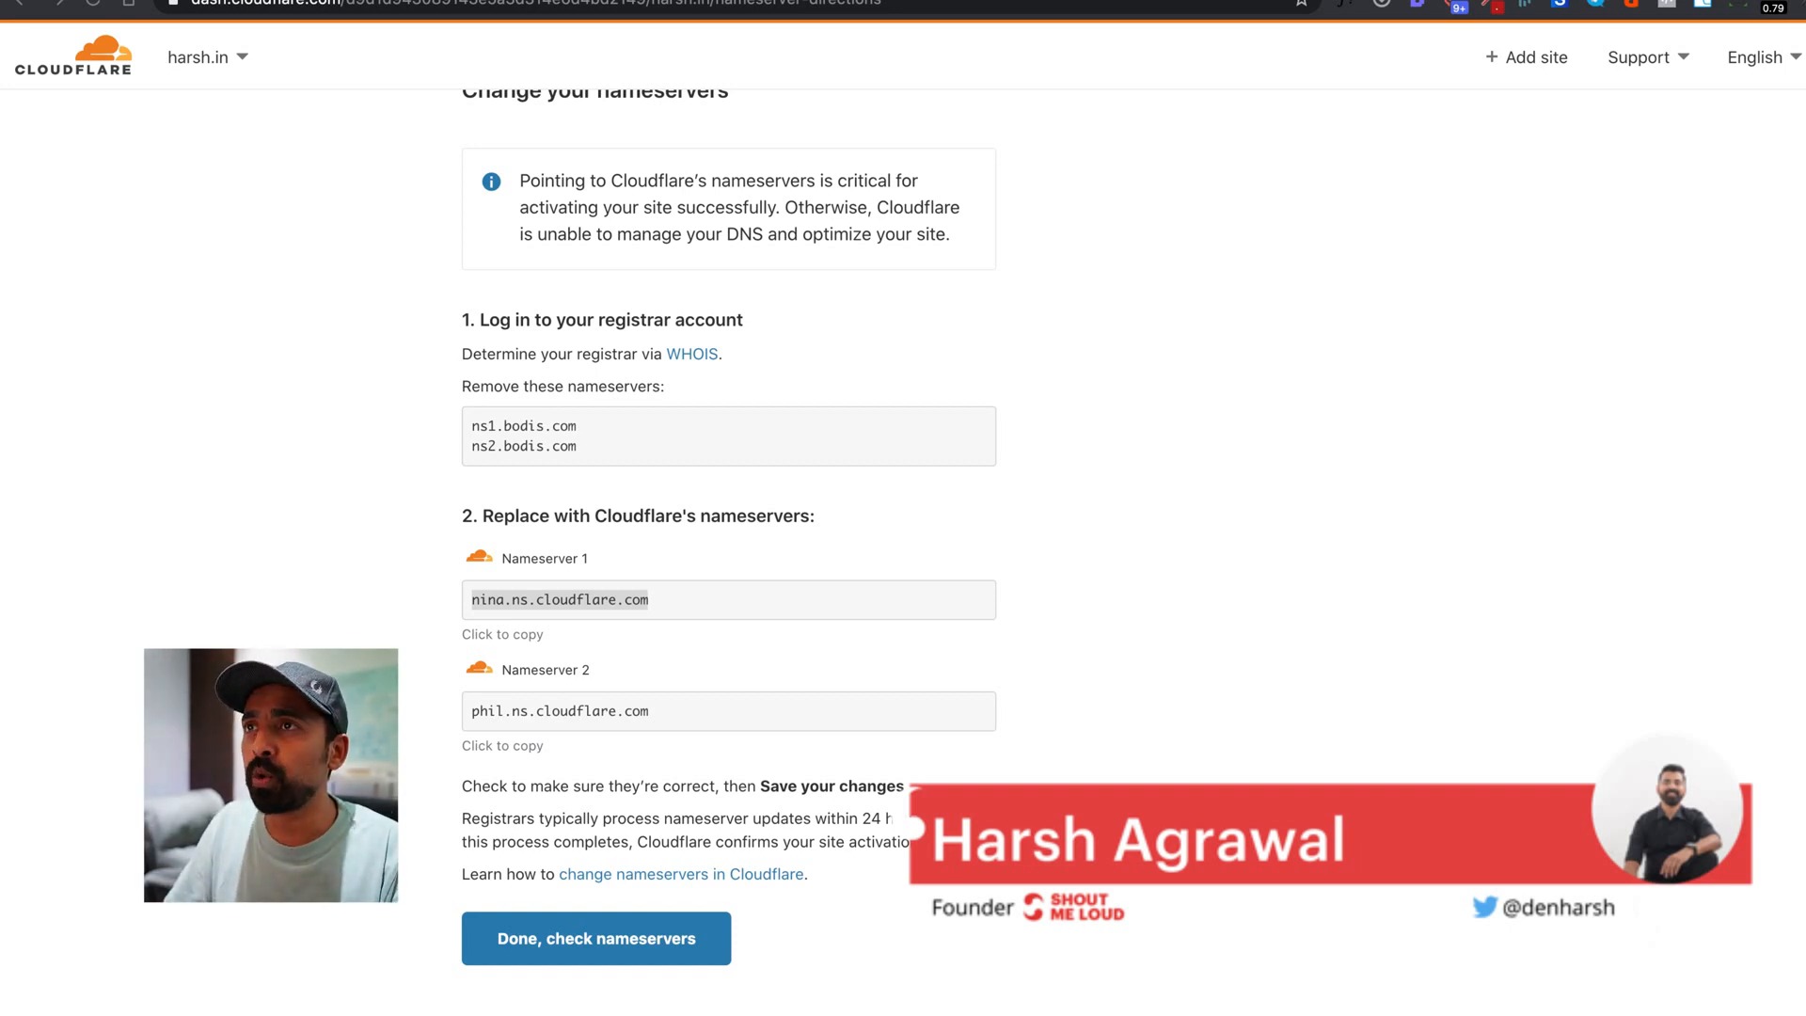
Step: Switch to the NameSilo domain console for harsh.in and open its nameservers for editing
{"action": "left_click", "coordinate": [289, 220]}
{"action": "key", "text": "ctrl+Tab"}
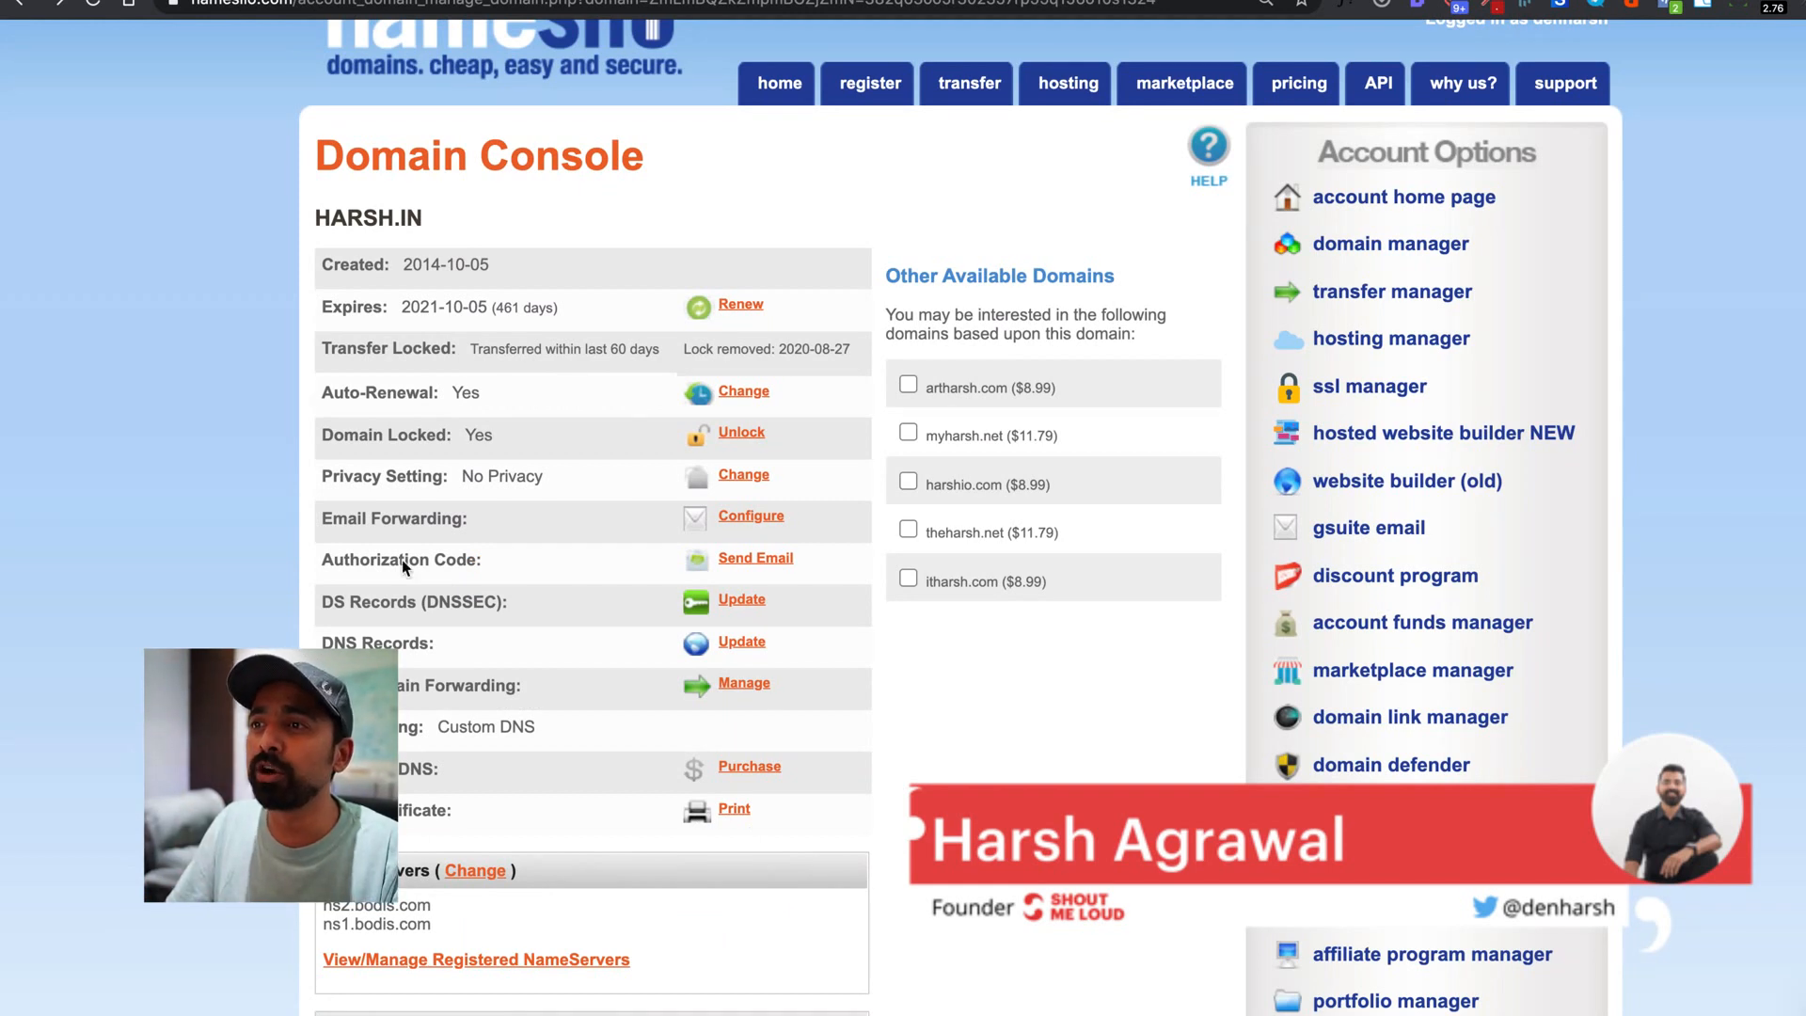
{"action": "left_click_drag", "start_coordinate": [470, 643], "coordinate": [331, 642]}
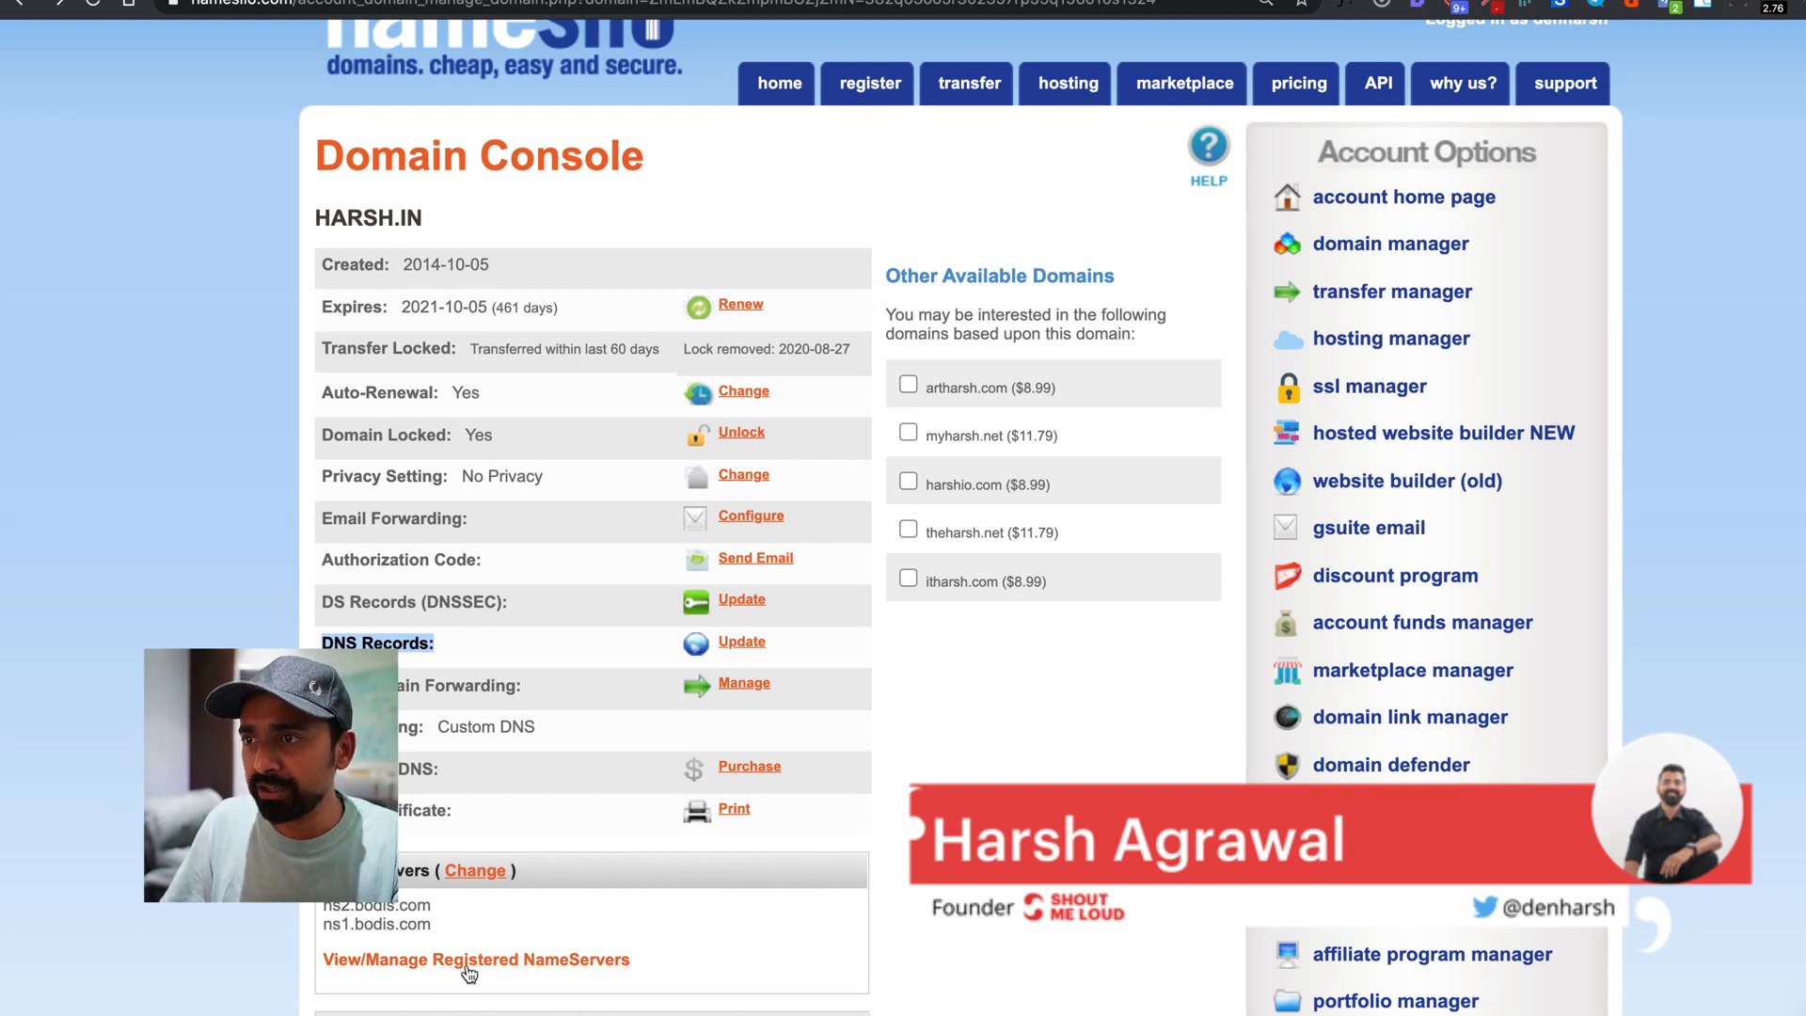
{"action": "left_click_drag", "start_coordinate": [444, 929], "coordinate": [336, 917]}
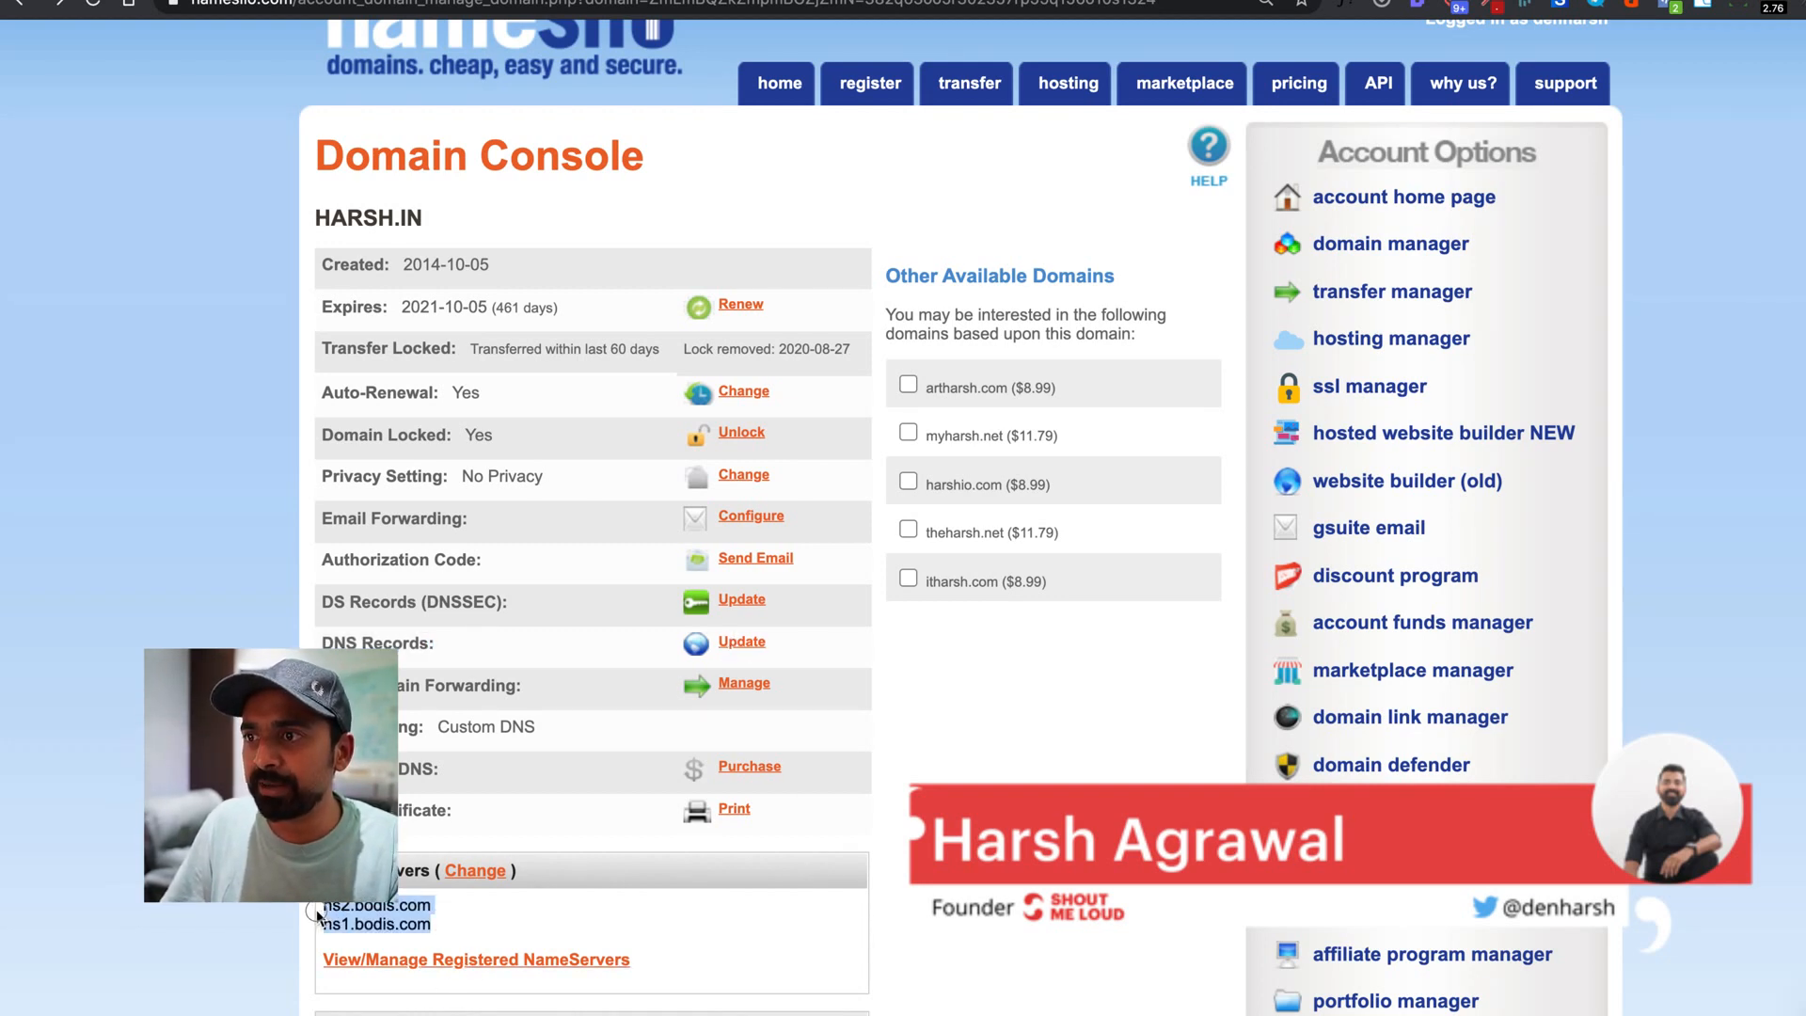
{"action": "left_click", "coordinate": [475, 873]}
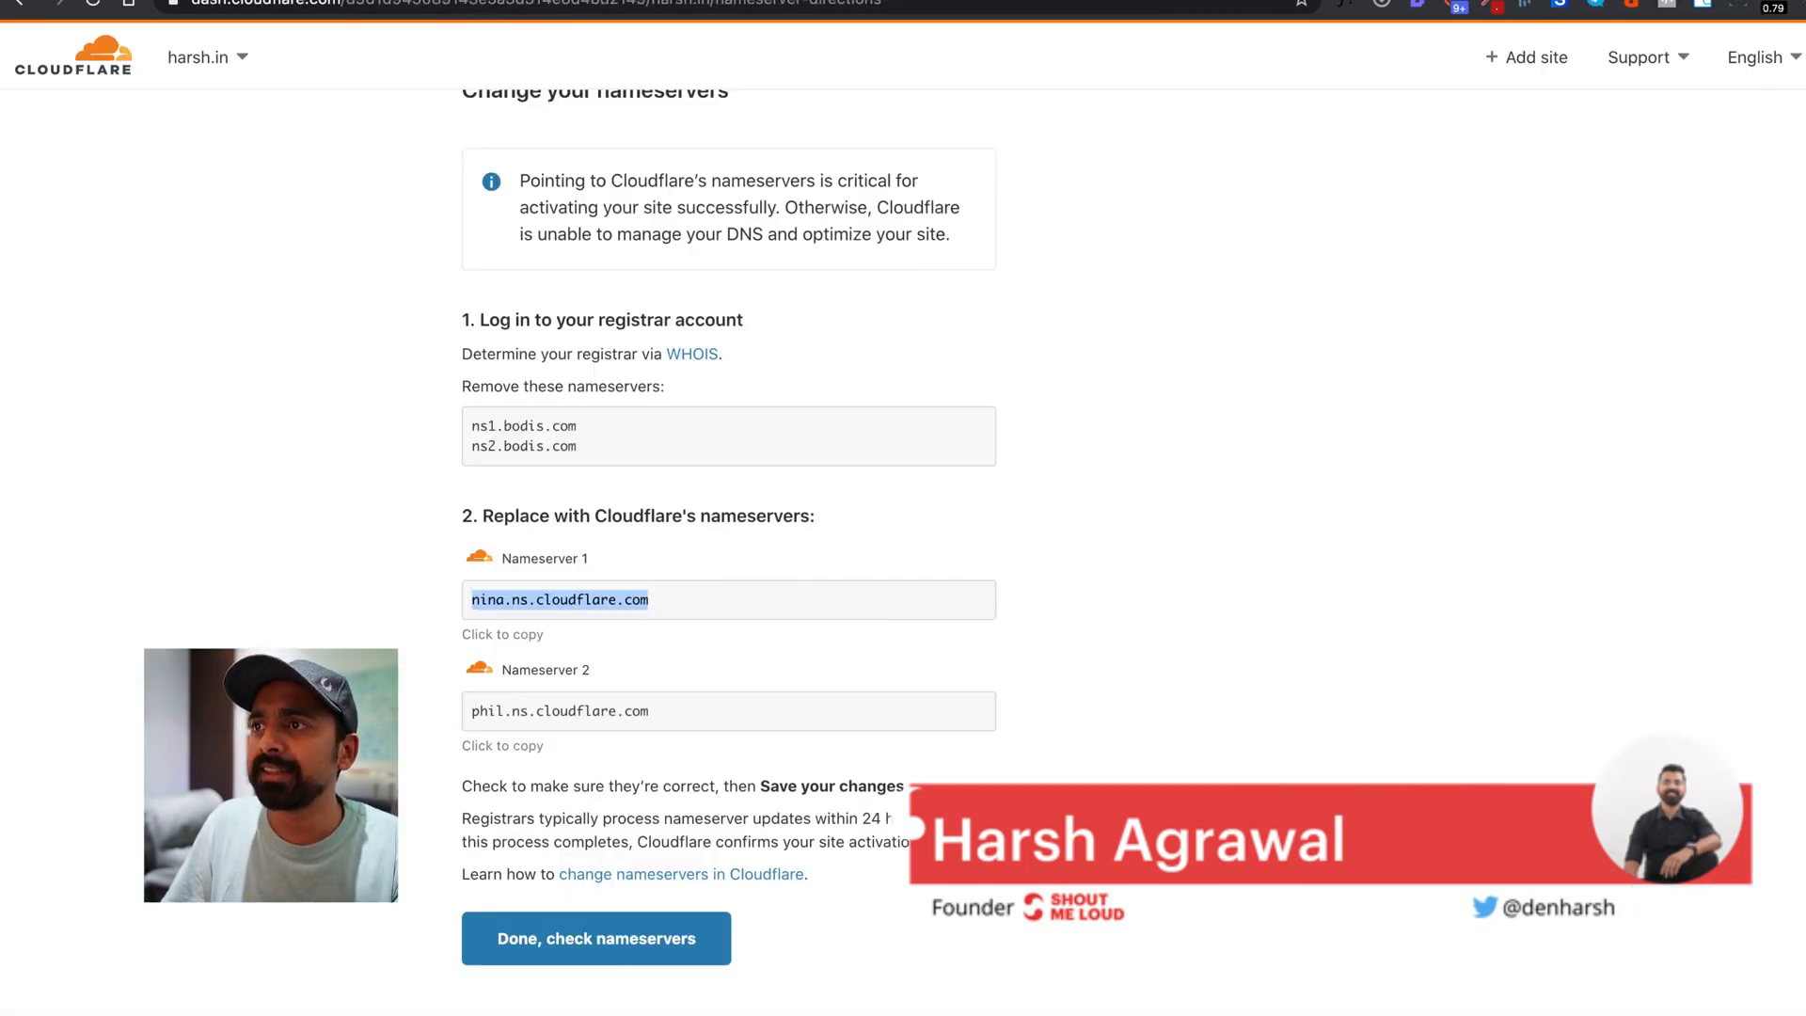
Step: Copy the first nameserver, nina.ns.cloudflare.com, from Cloudflare and set it as NameServer 1 for harsh.in in NameSilo
{"action": "left_click", "coordinate": [568, 443]}
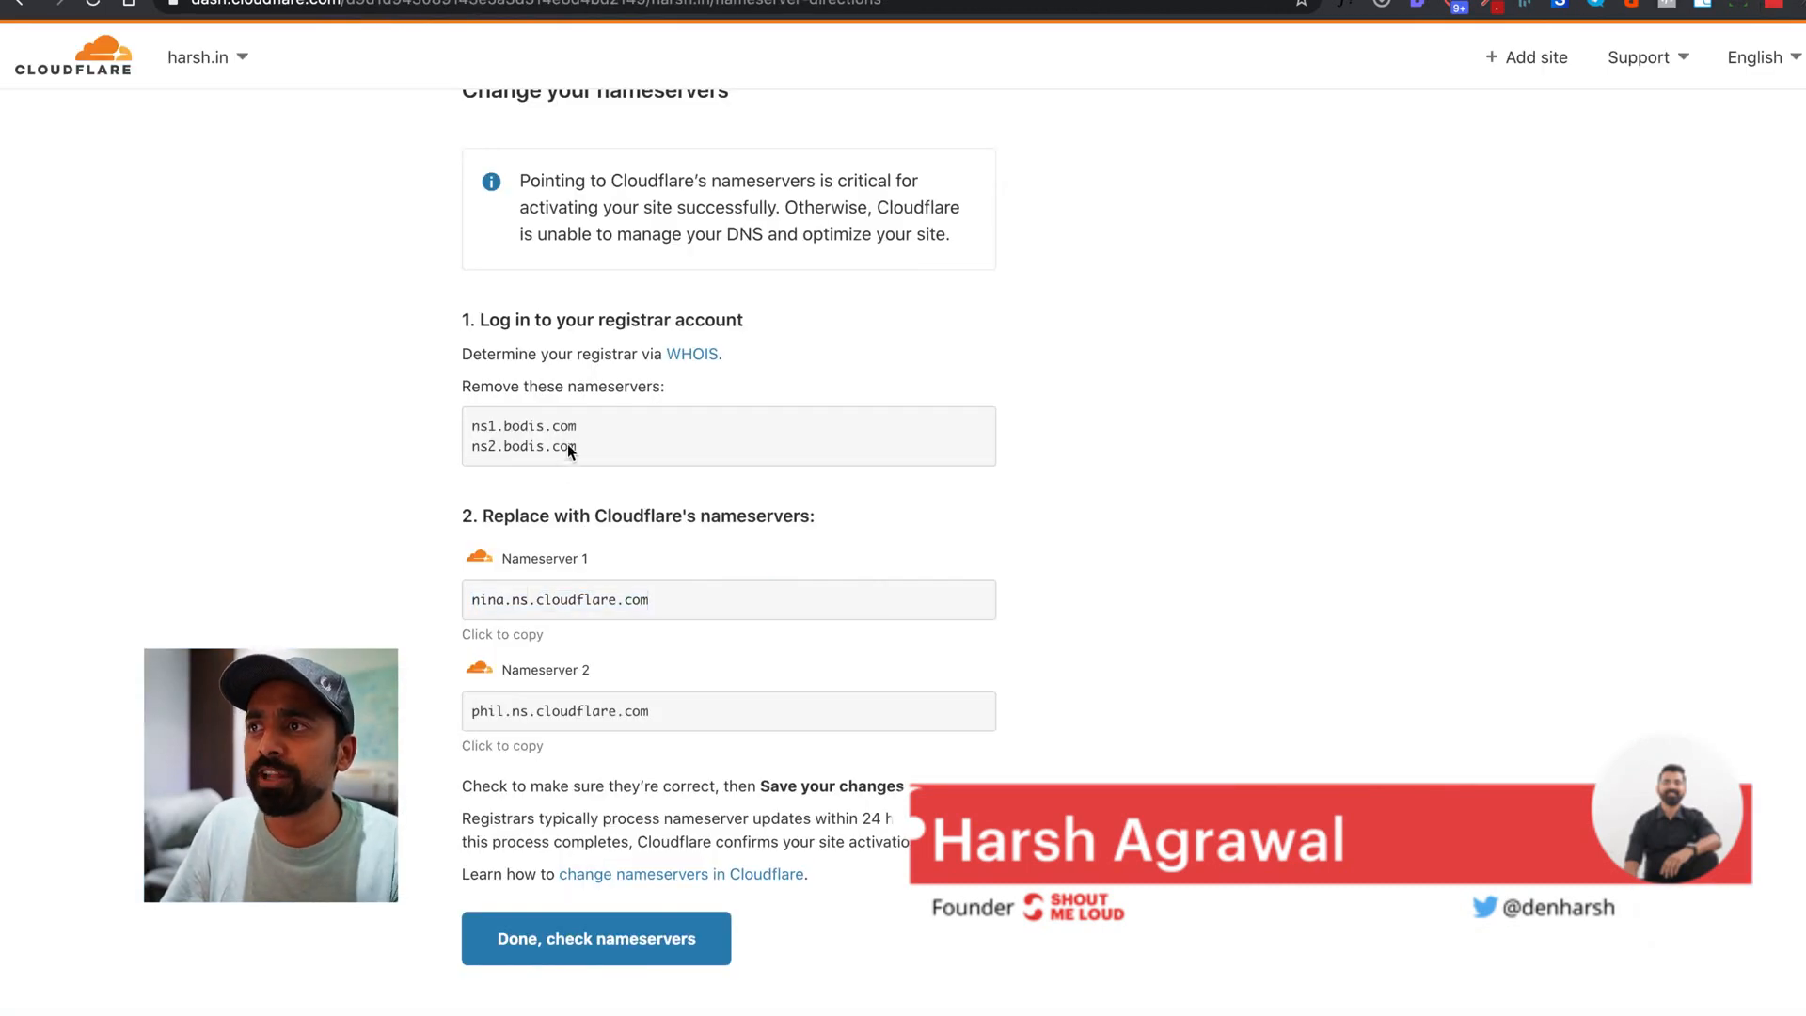
{"action": "left_click_drag", "start_coordinate": [600, 442], "coordinate": [468, 428]}
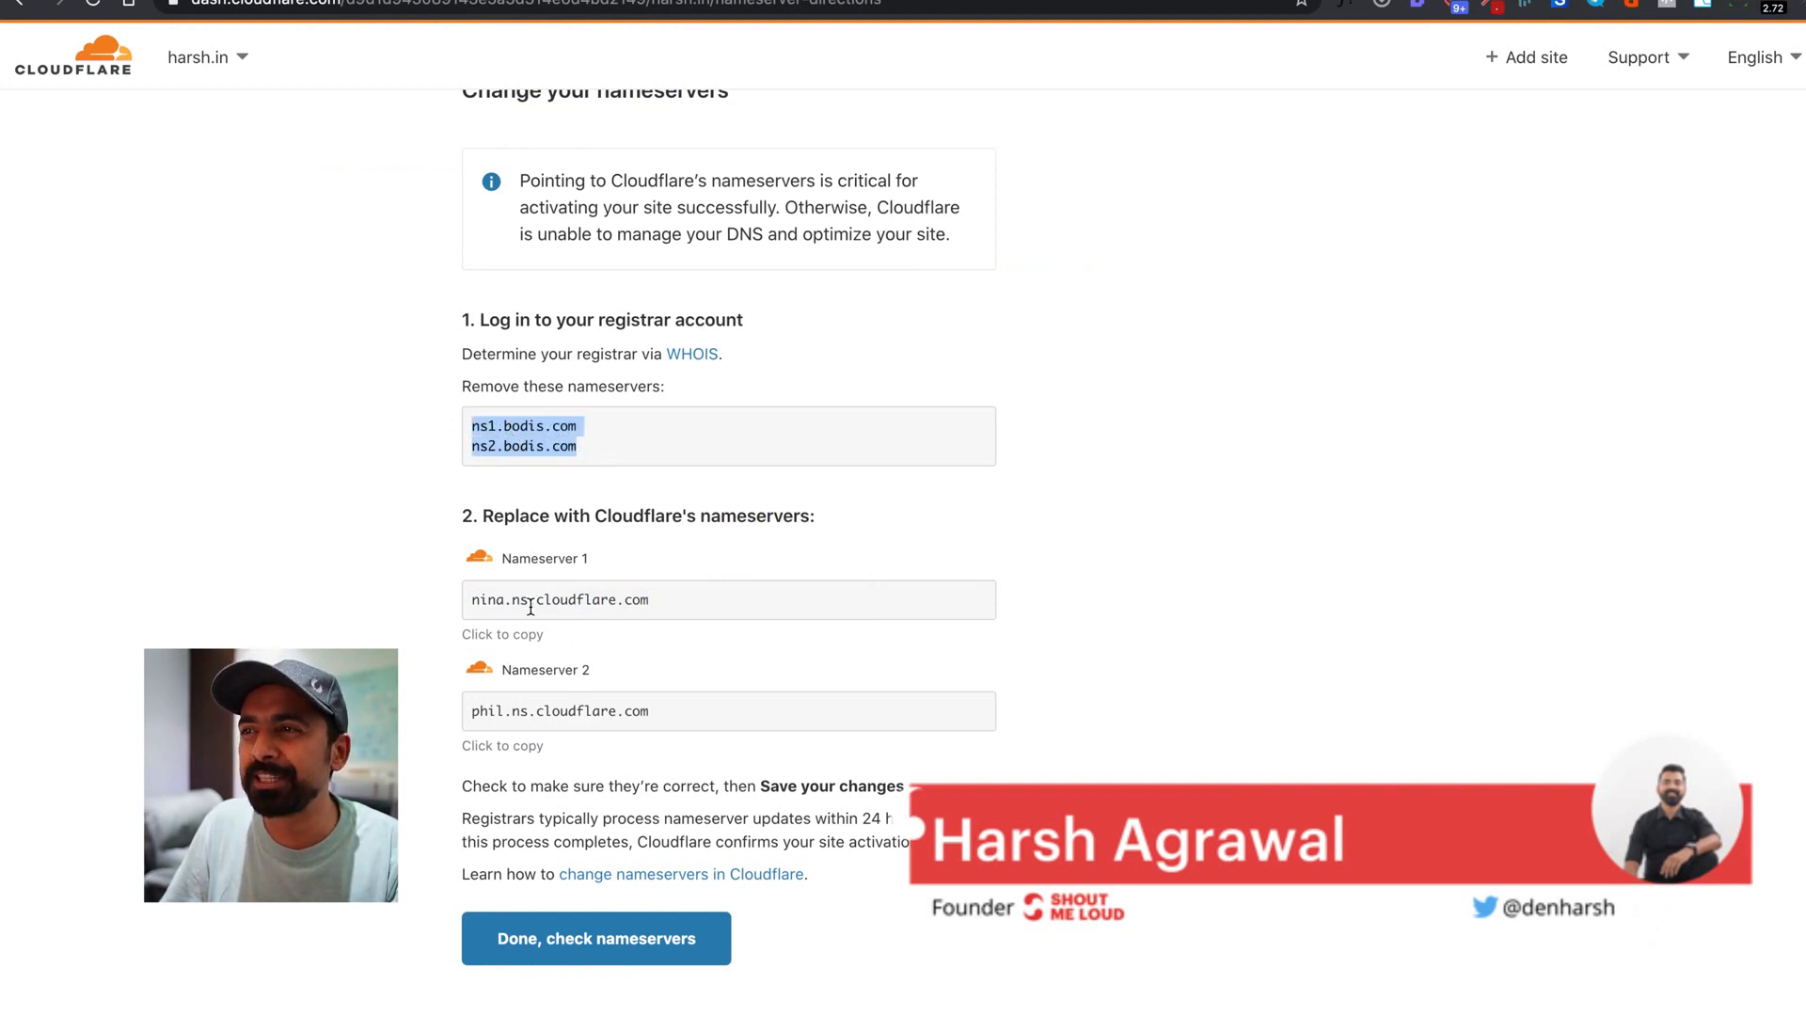
{"action": "left_click_drag", "start_coordinate": [519, 604], "coordinate": [650, 607]}
{"action": "left_click", "coordinate": [758, 710]}
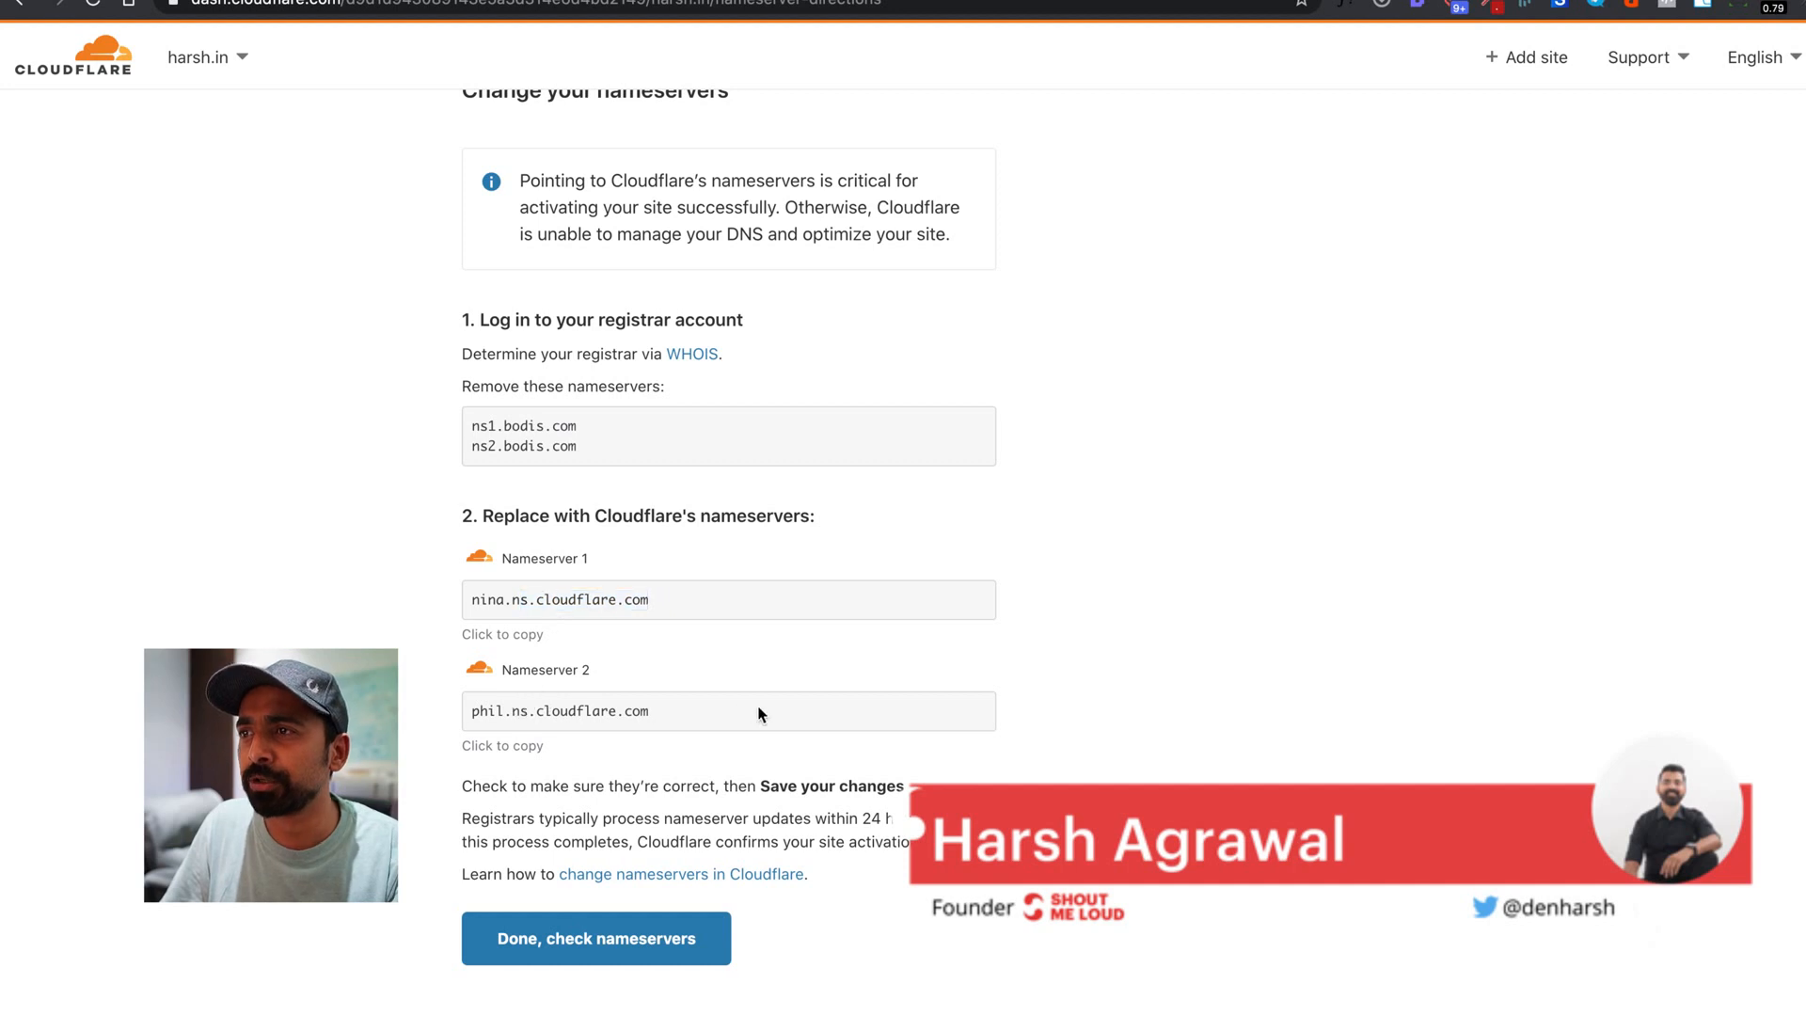
{"action": "left_click", "coordinate": [572, 604]}
{"action": "key", "text": "ctrl+c"}
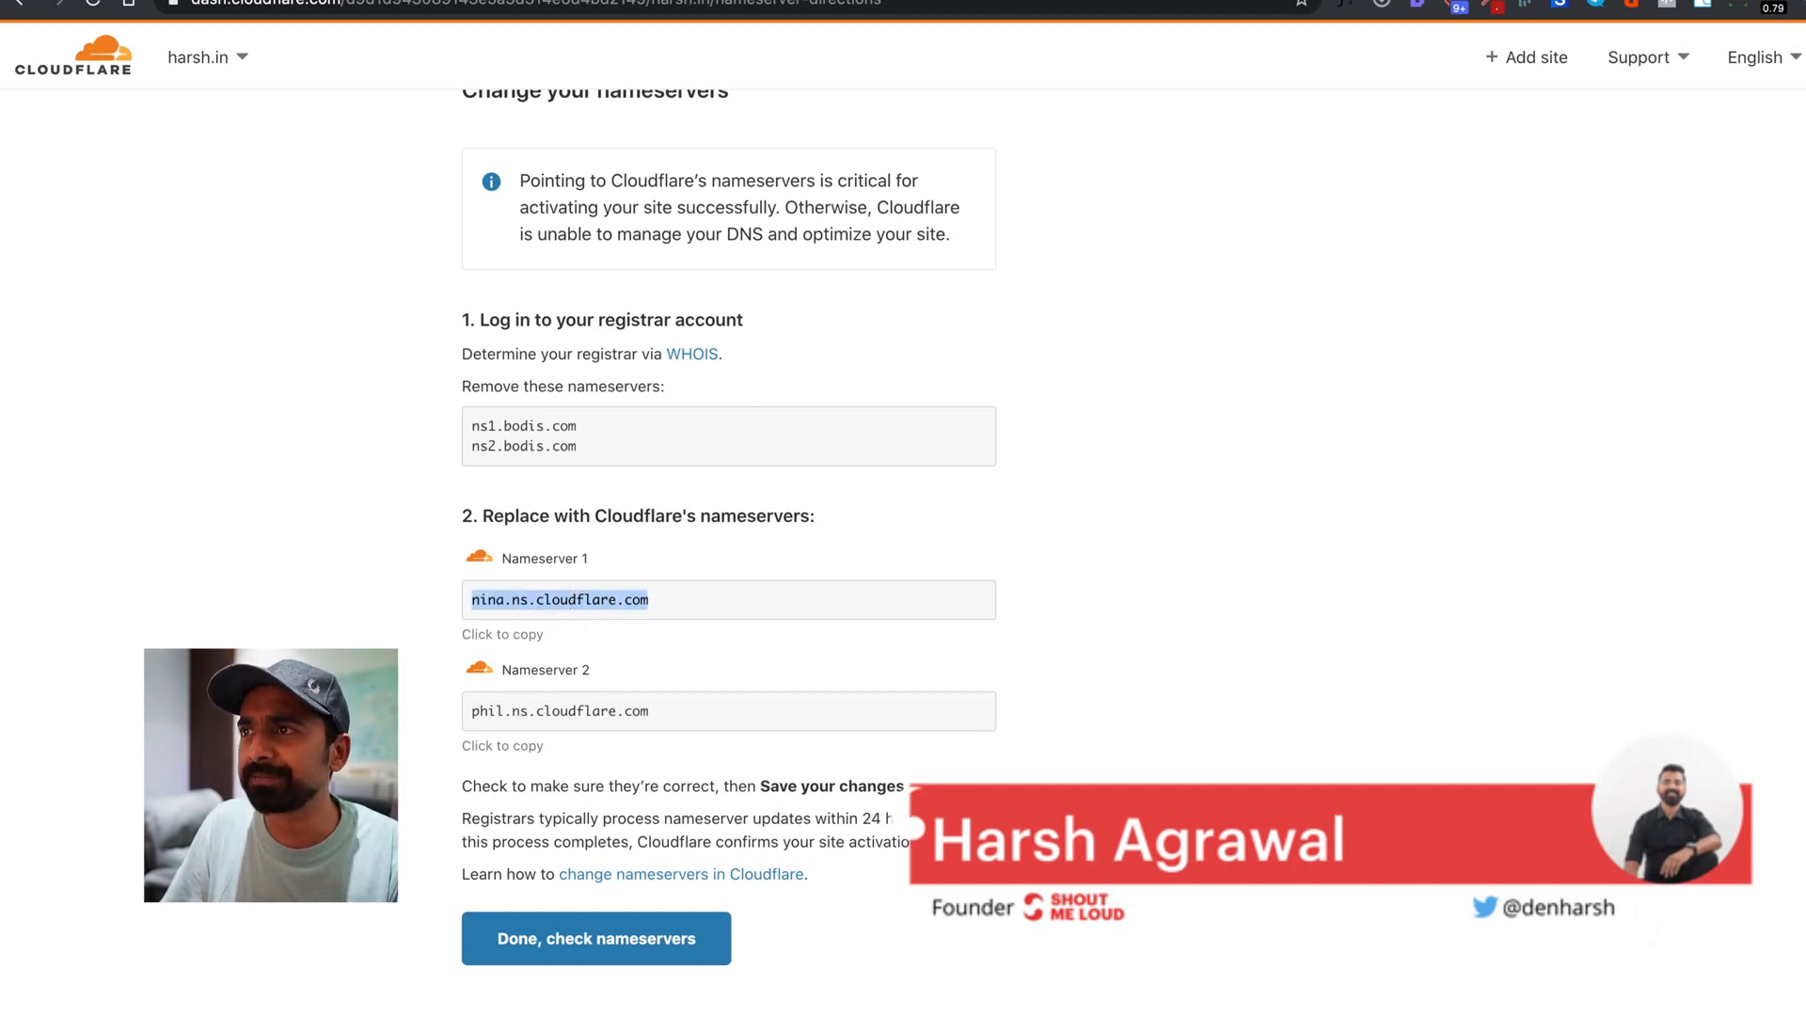
{"action": "key", "text": "ctrl+Tab"}
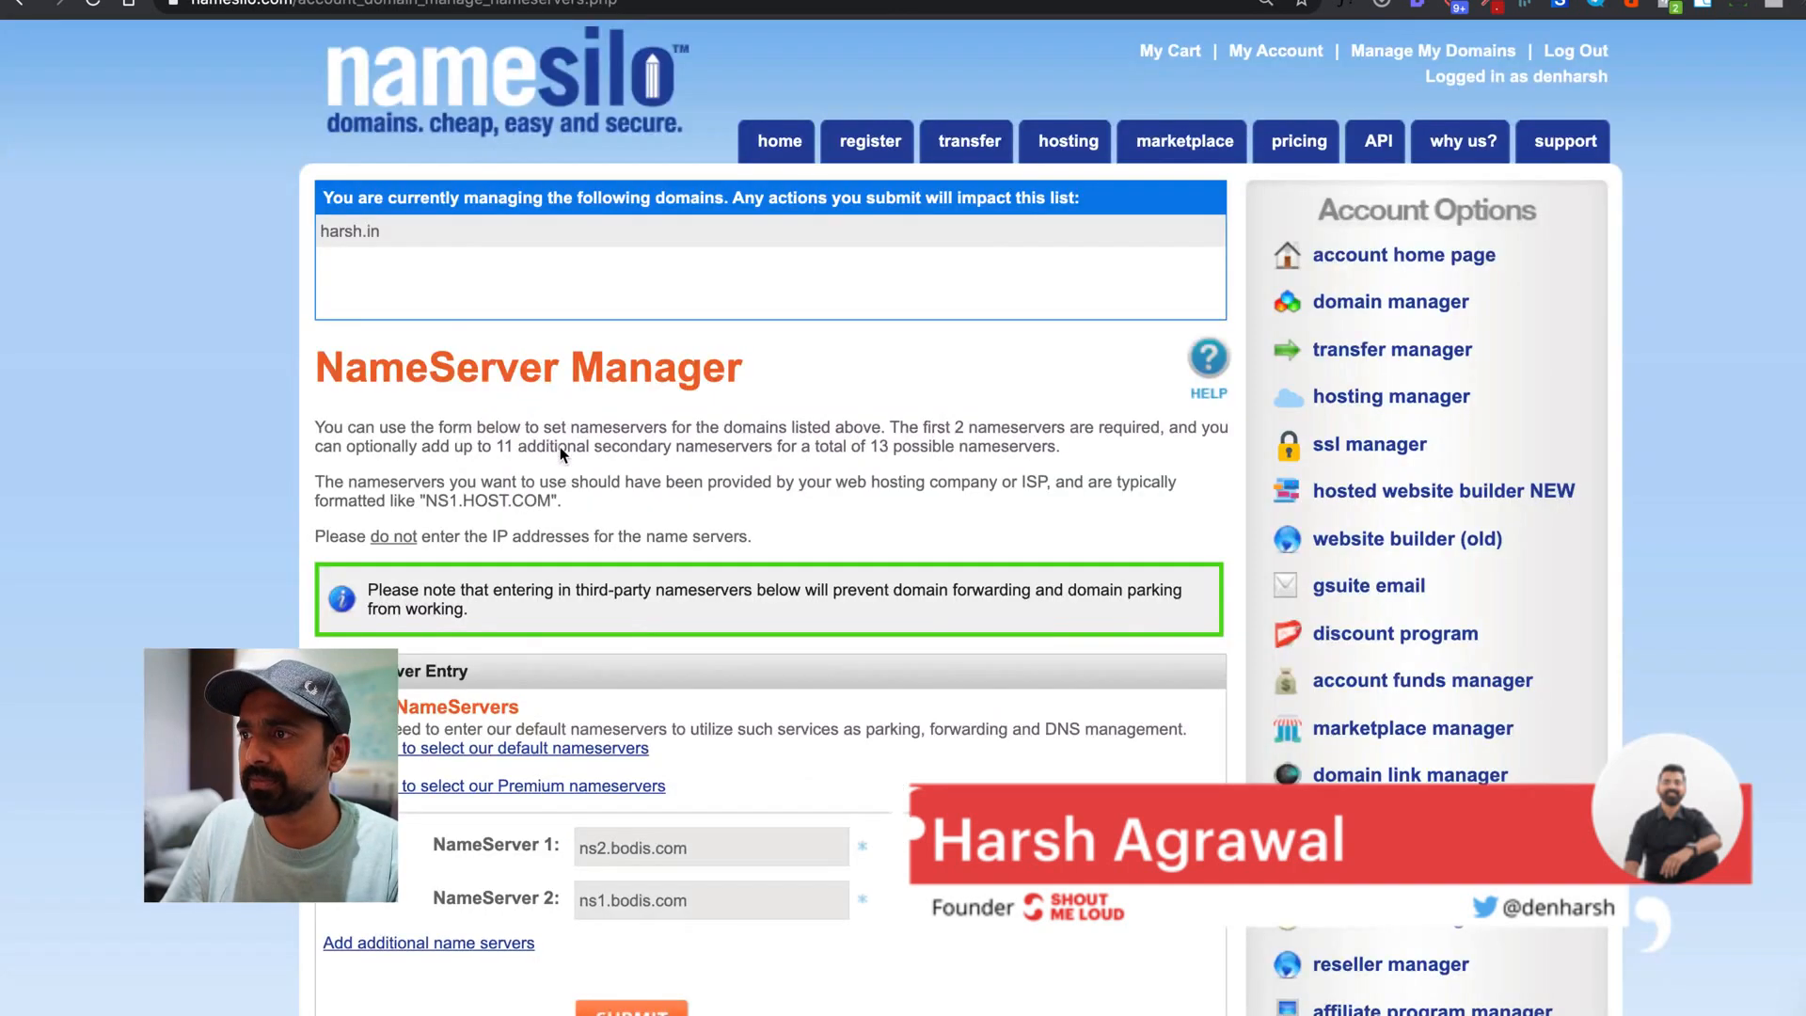
{"action": "triple_click", "coordinate": [663, 854]}
{"action": "key", "text": "ctrl+v"}
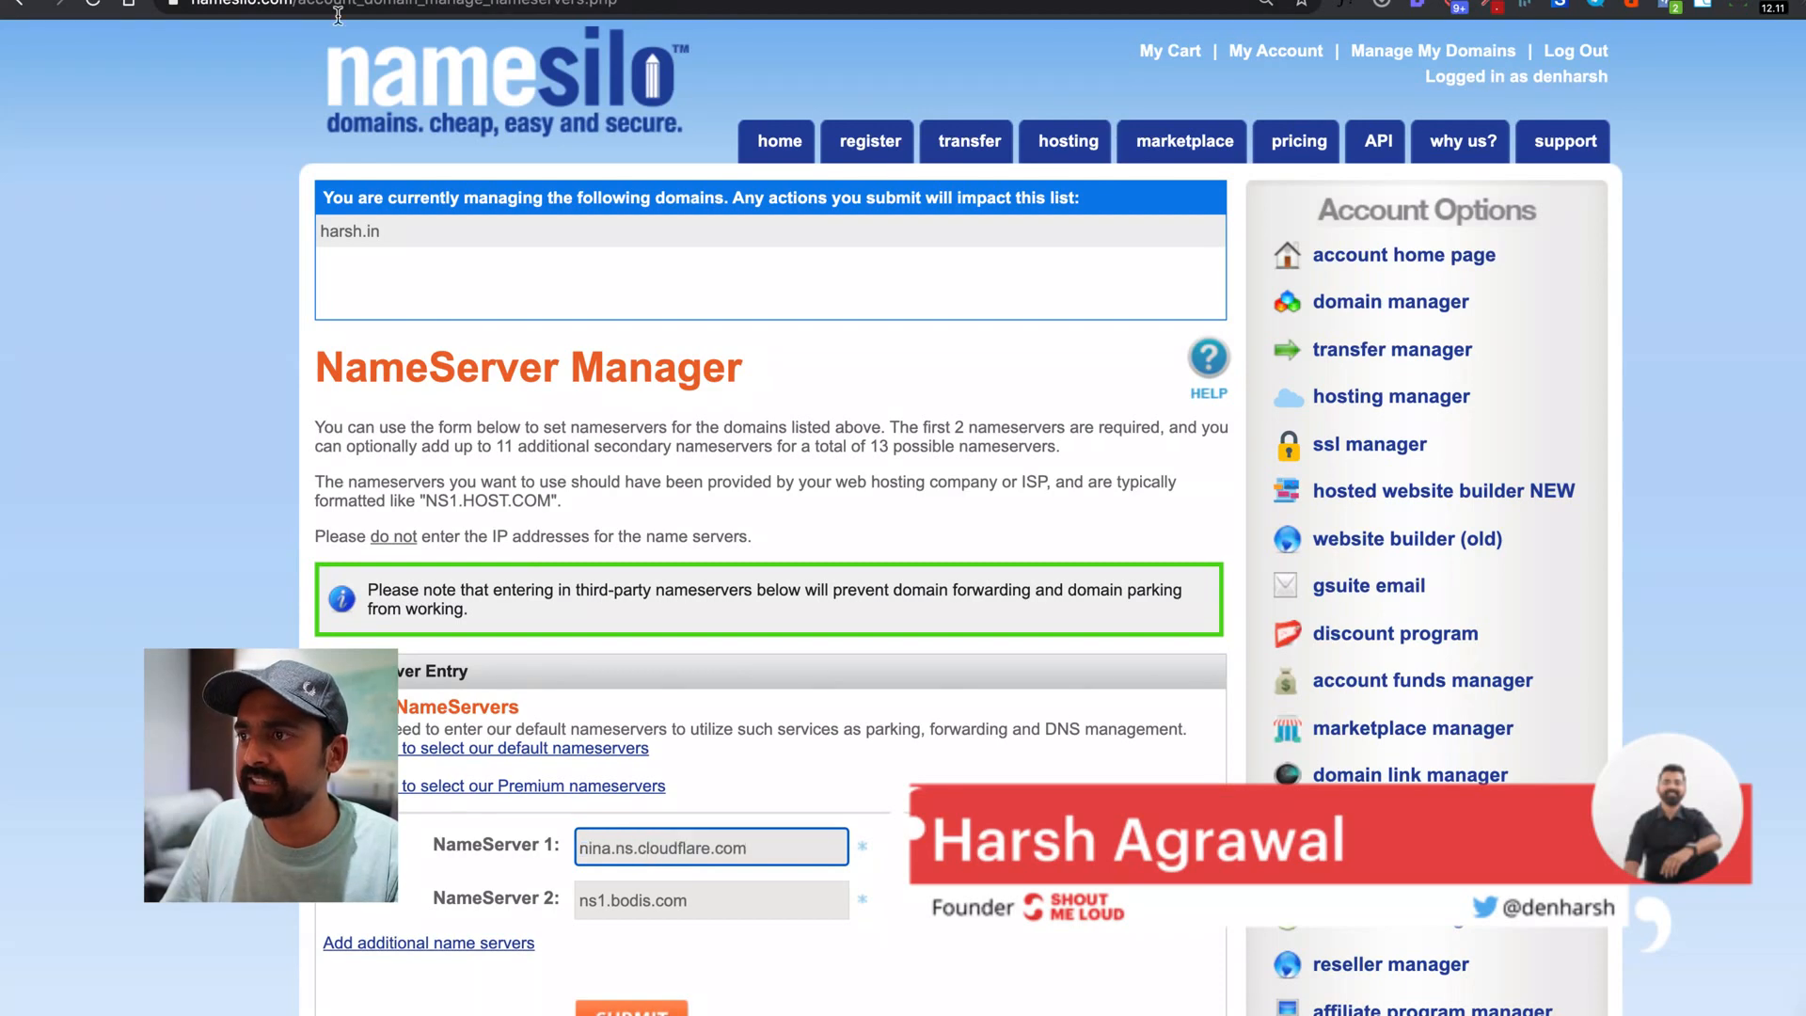
Step: Copy the second nameserver, phil.ns.cloudflare.com, from Cloudflare and set it as NameServer 2 for harsh.in in NameSilo
{"action": "key", "text": "ctrl+shift+Tab"}
{"action": "left_click", "coordinate": [585, 715]}
{"action": "key", "text": "ctrl+c"}
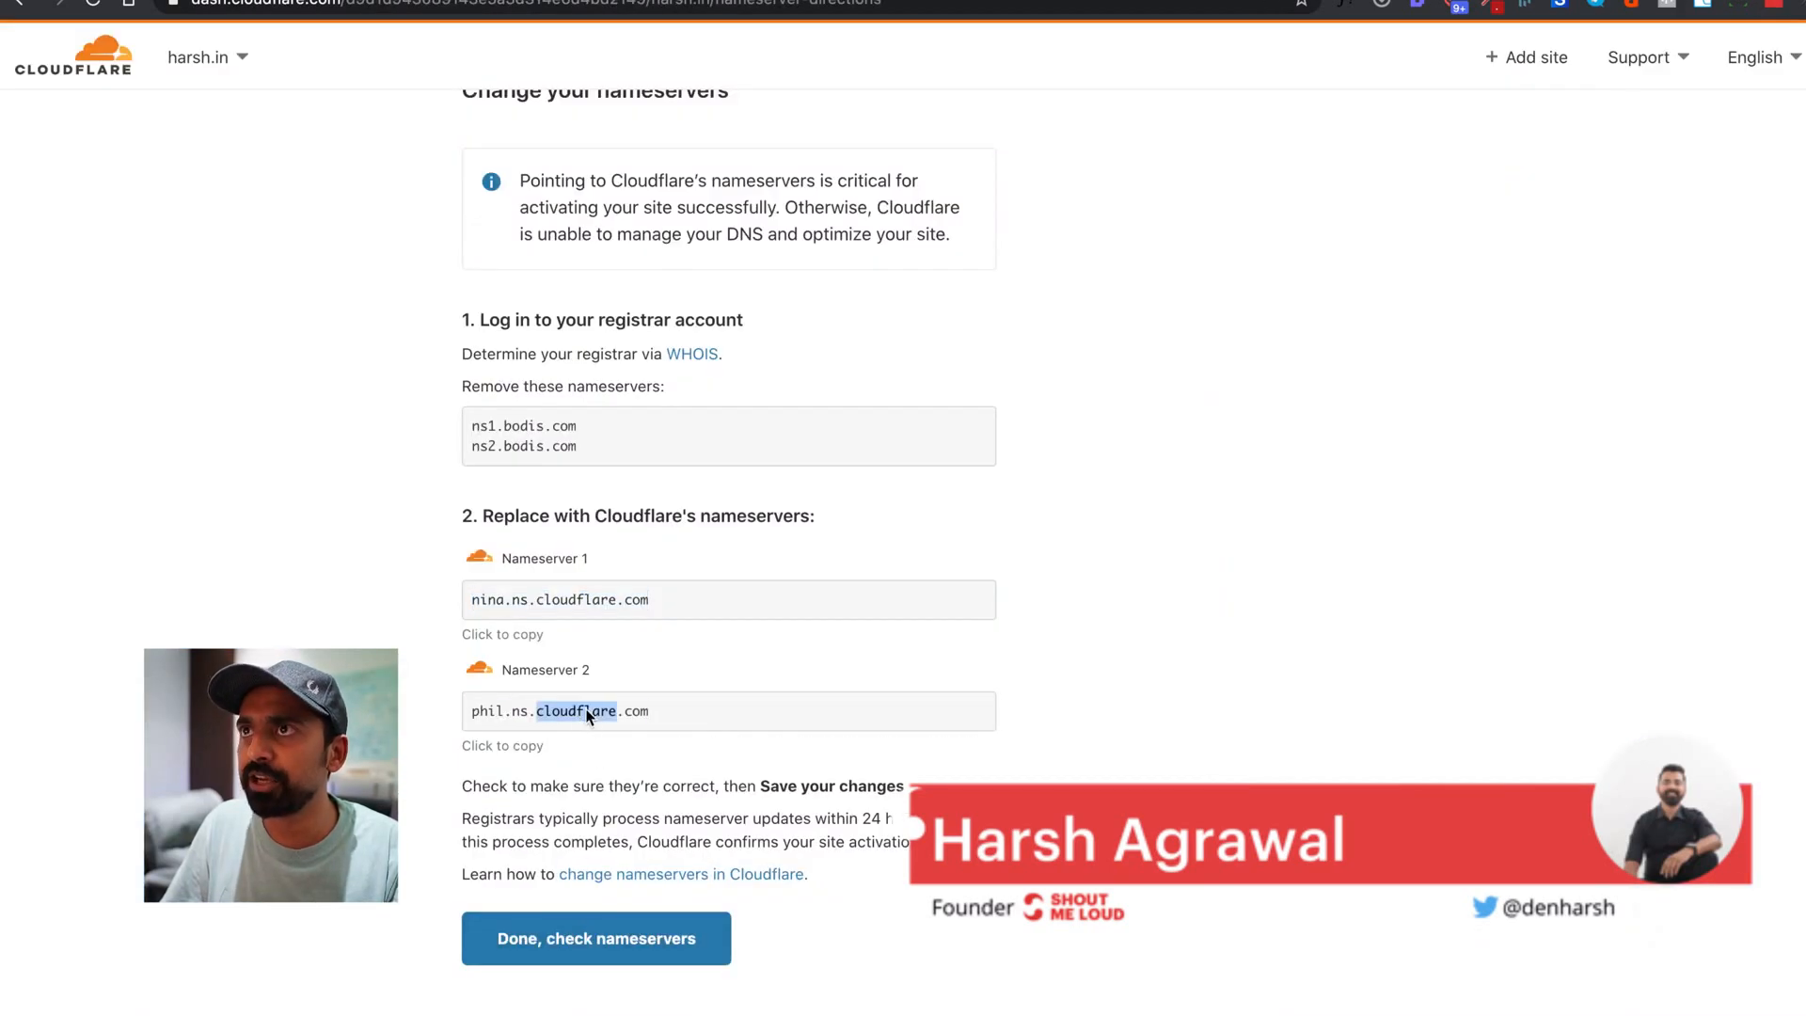
{"action": "key", "text": "ctrl+Tab"}
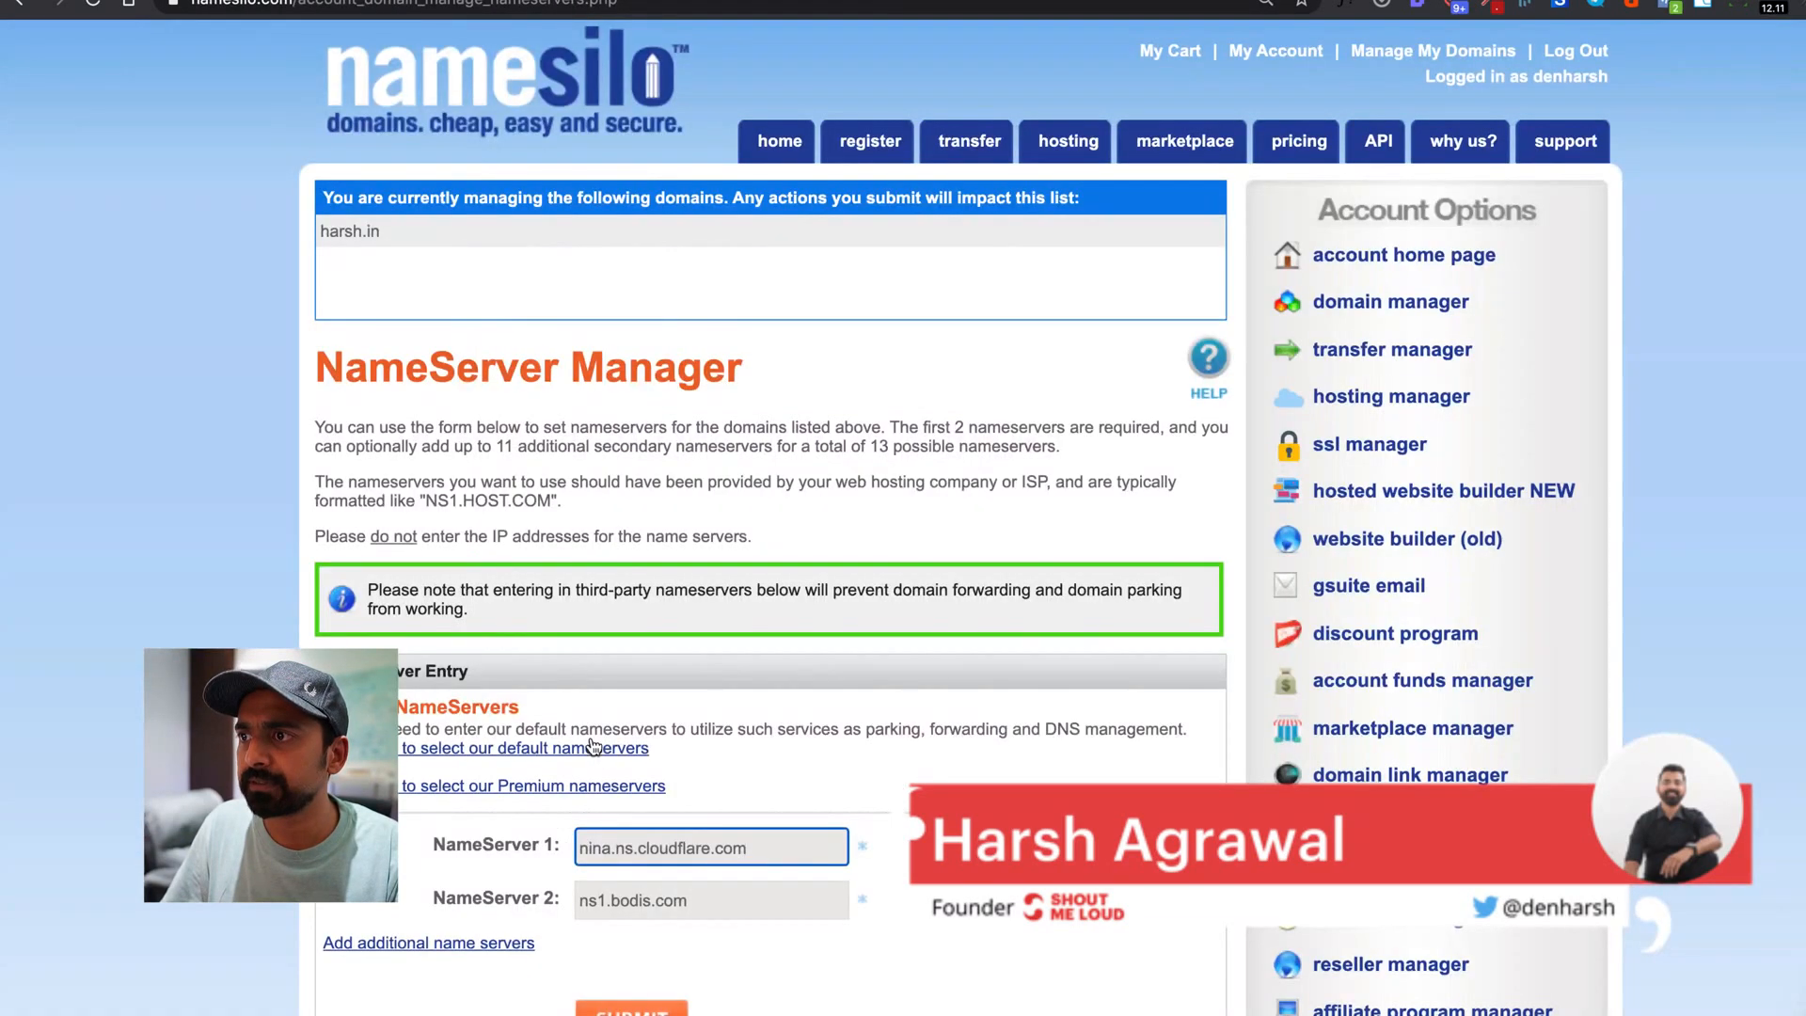
{"action": "left_click", "coordinate": [638, 888]}
{"action": "key", "text": "ctrl+a"}
{"action": "key", "text": "ctrl+v"}
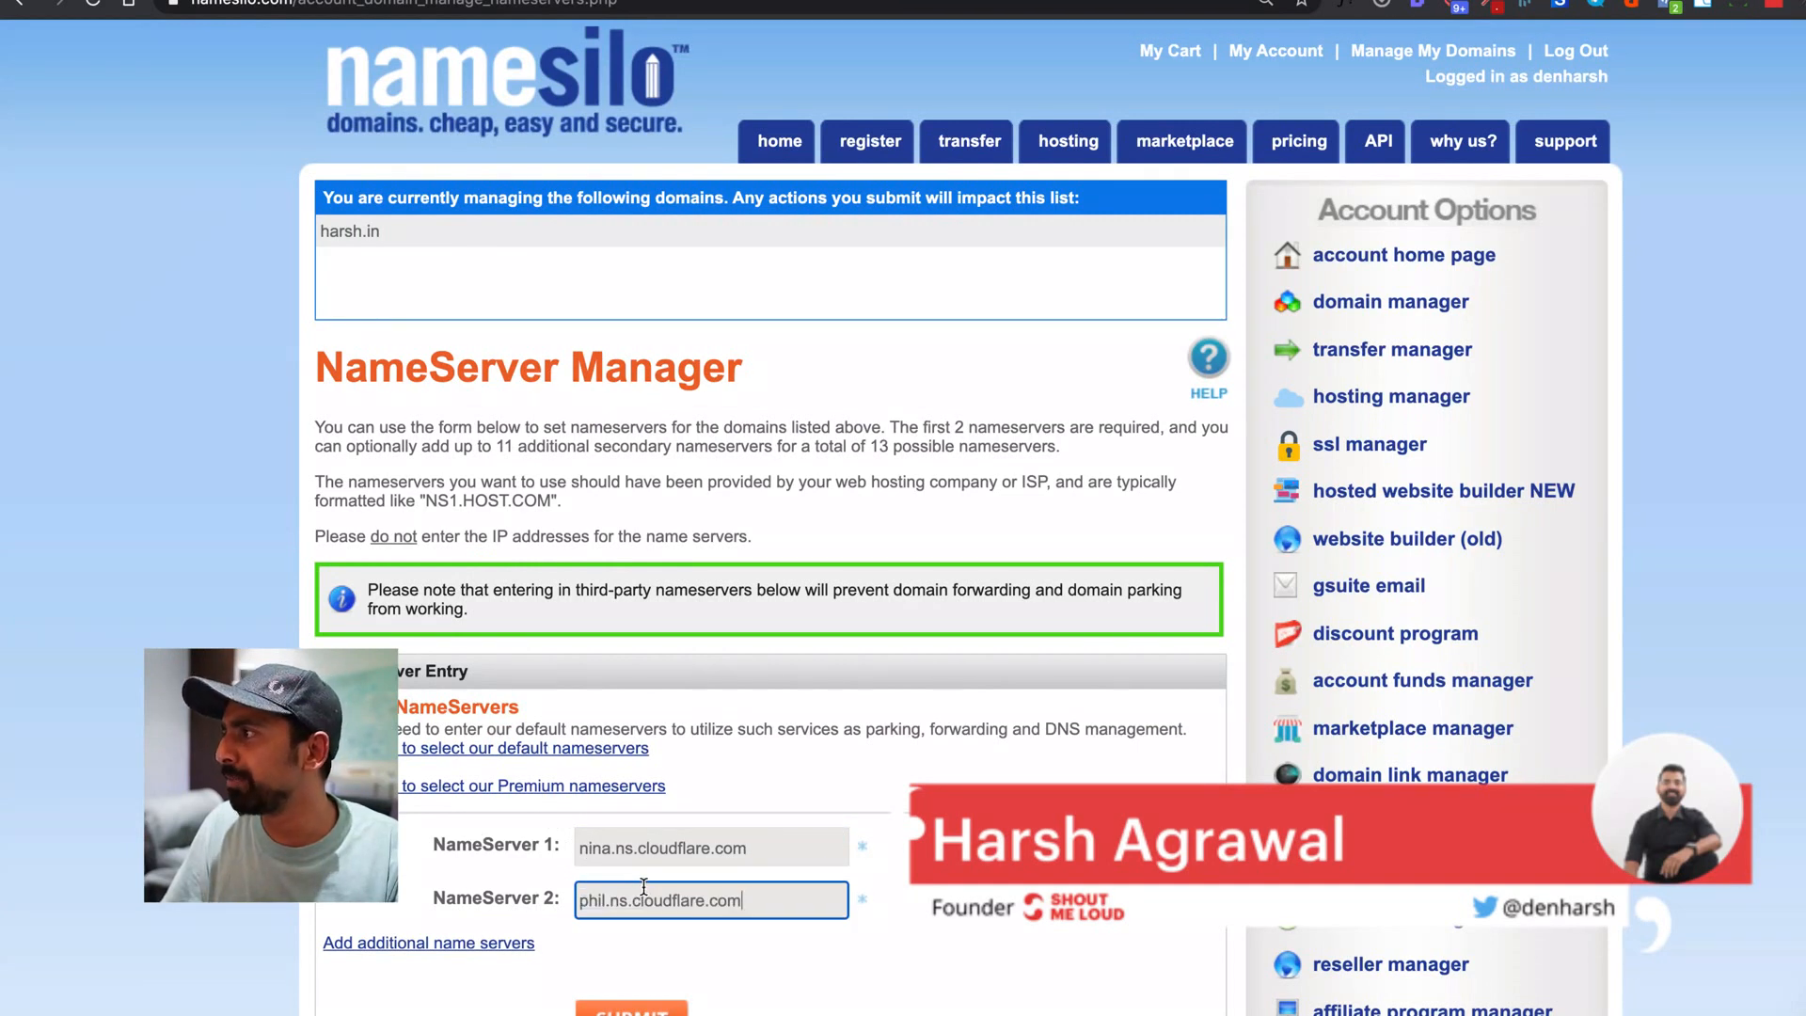
Step: Submit the nameserver changes for harsh.in in NameSilo
{"action": "key", "text": "super+Tab"}
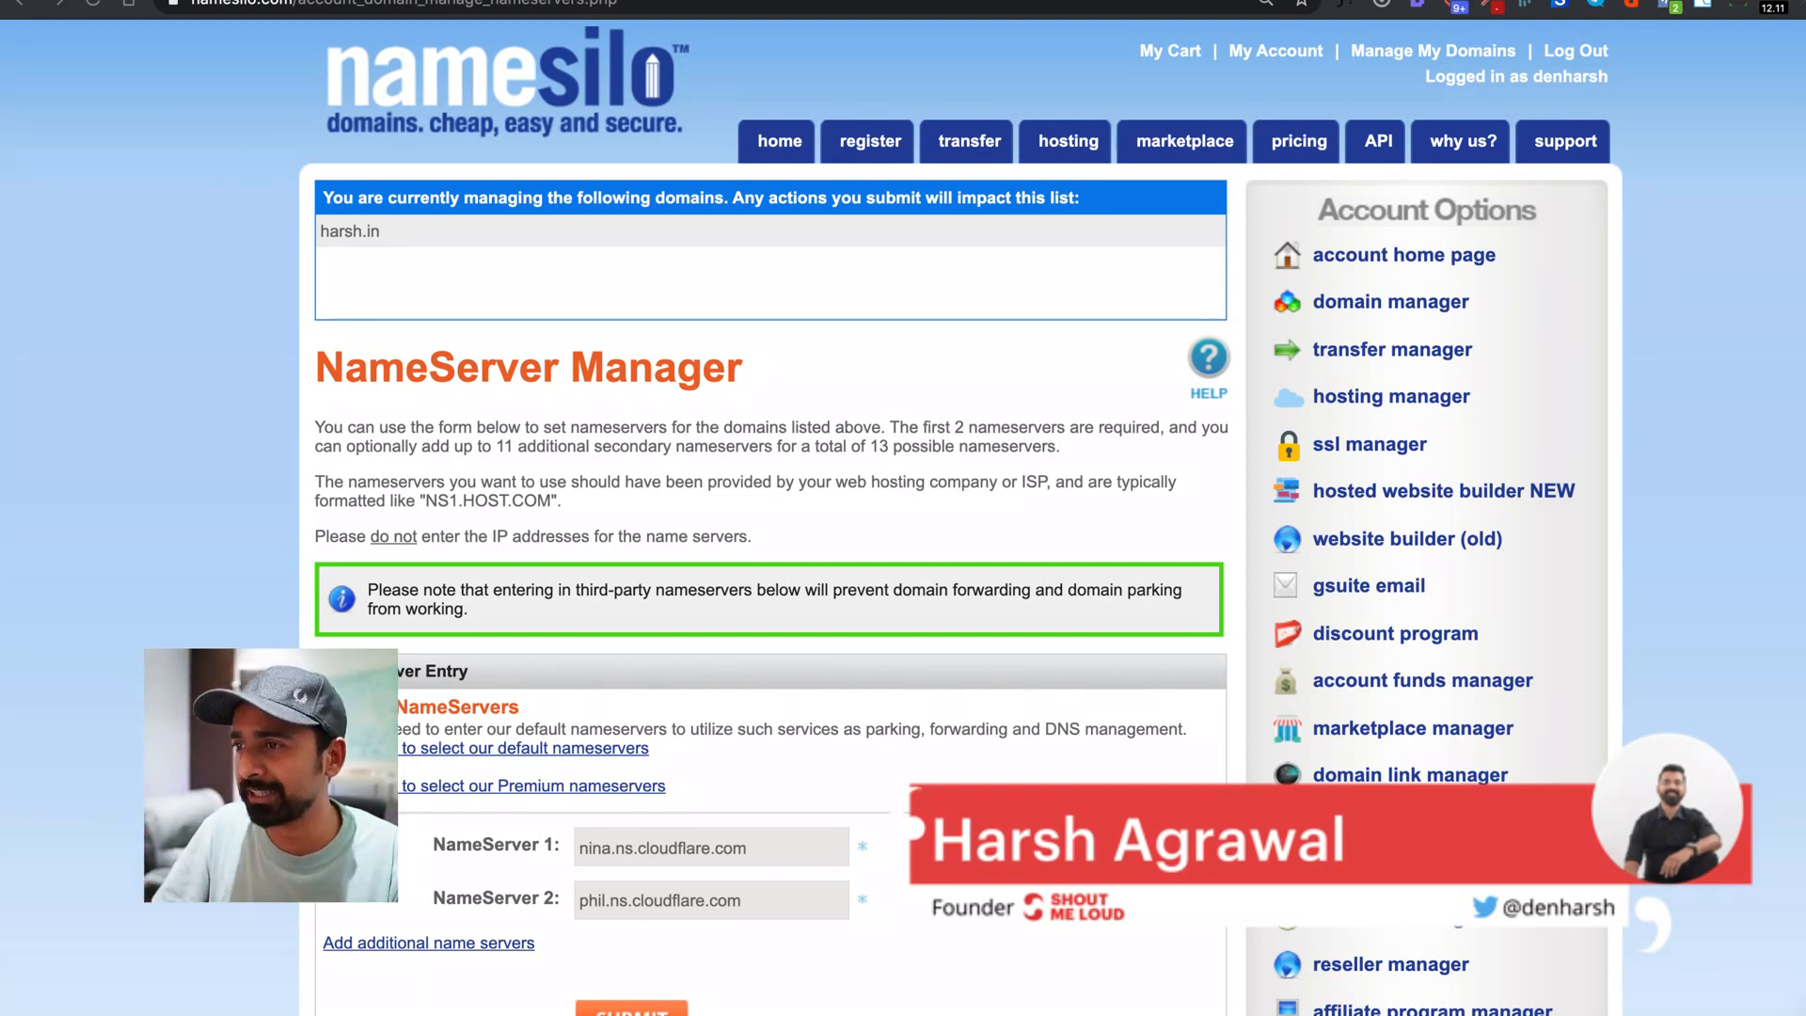
{"action": "left_click", "coordinate": [640, 1009]}
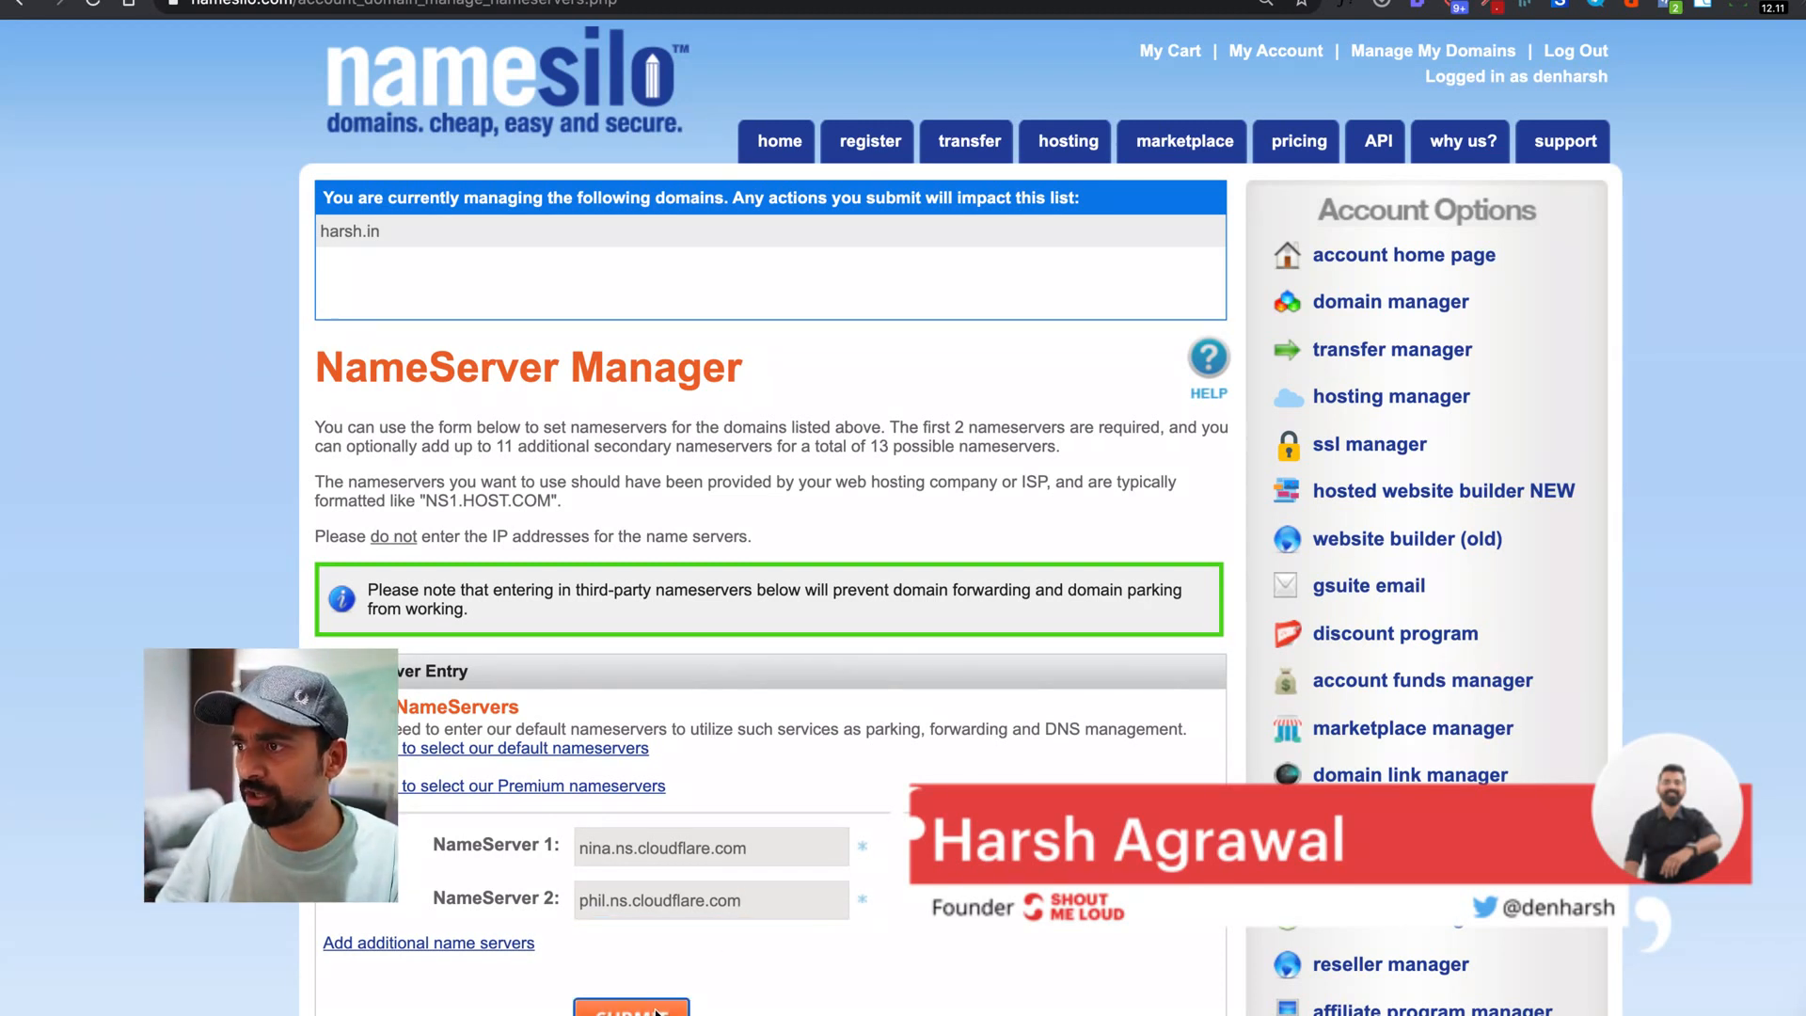
{"action": "scroll", "coordinate": [662, 663], "scroll_direction": "down", "scroll_amount": 1}
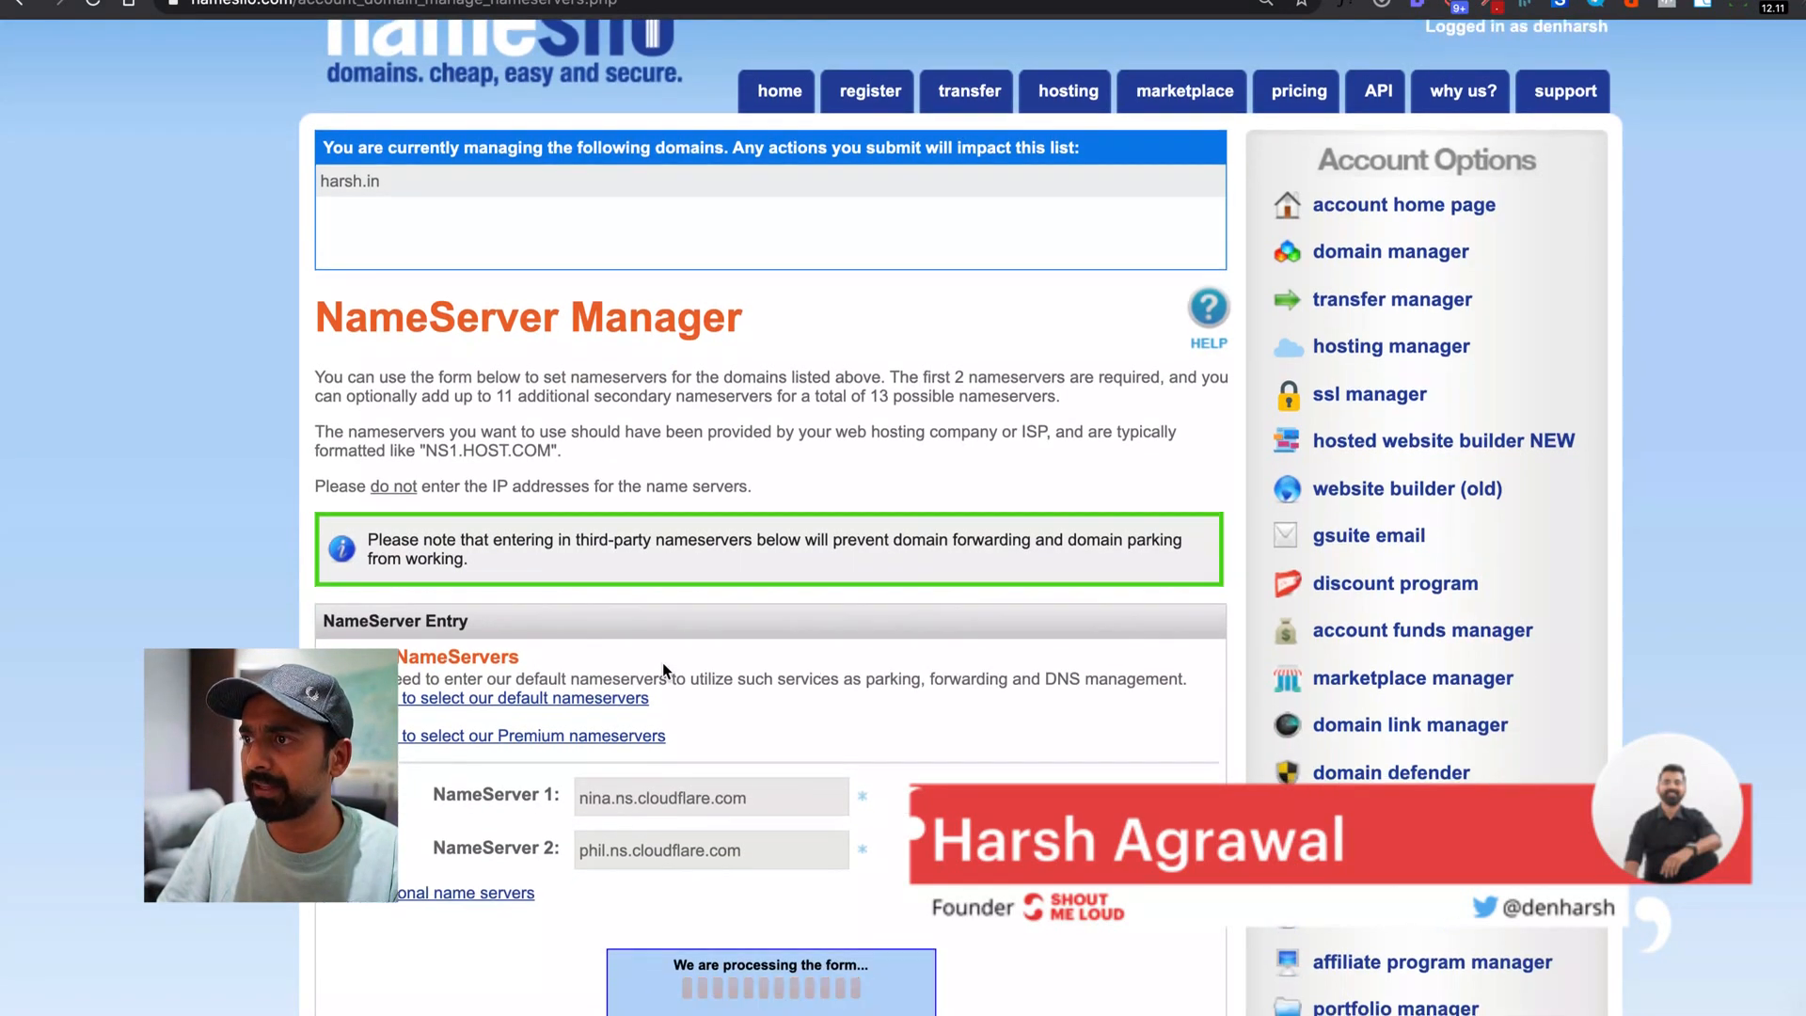
Step: Return to Cloudflare, confirm that the harsh.in nameservers have been changed, and start the Quick Start Guide
{"action": "scroll", "coordinate": [662, 663], "scroll_direction": "down", "scroll_amount": 1}
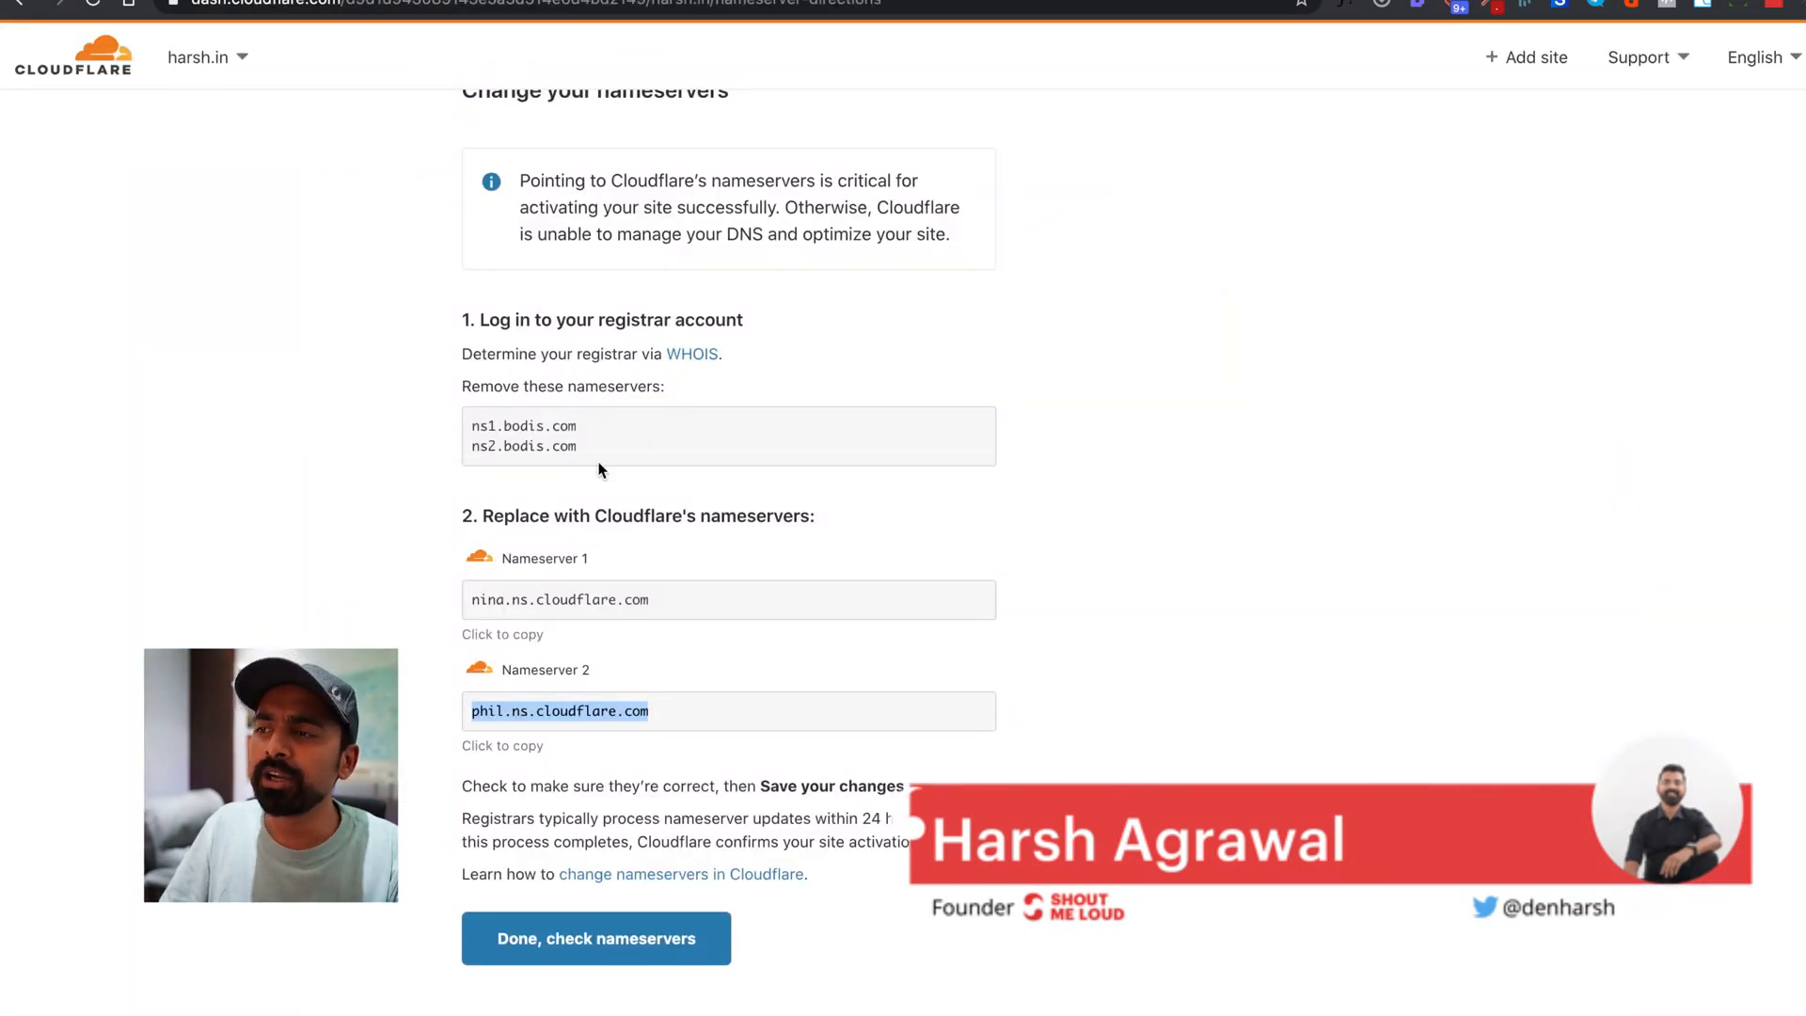
{"action": "left_click", "coordinate": [625, 938]}
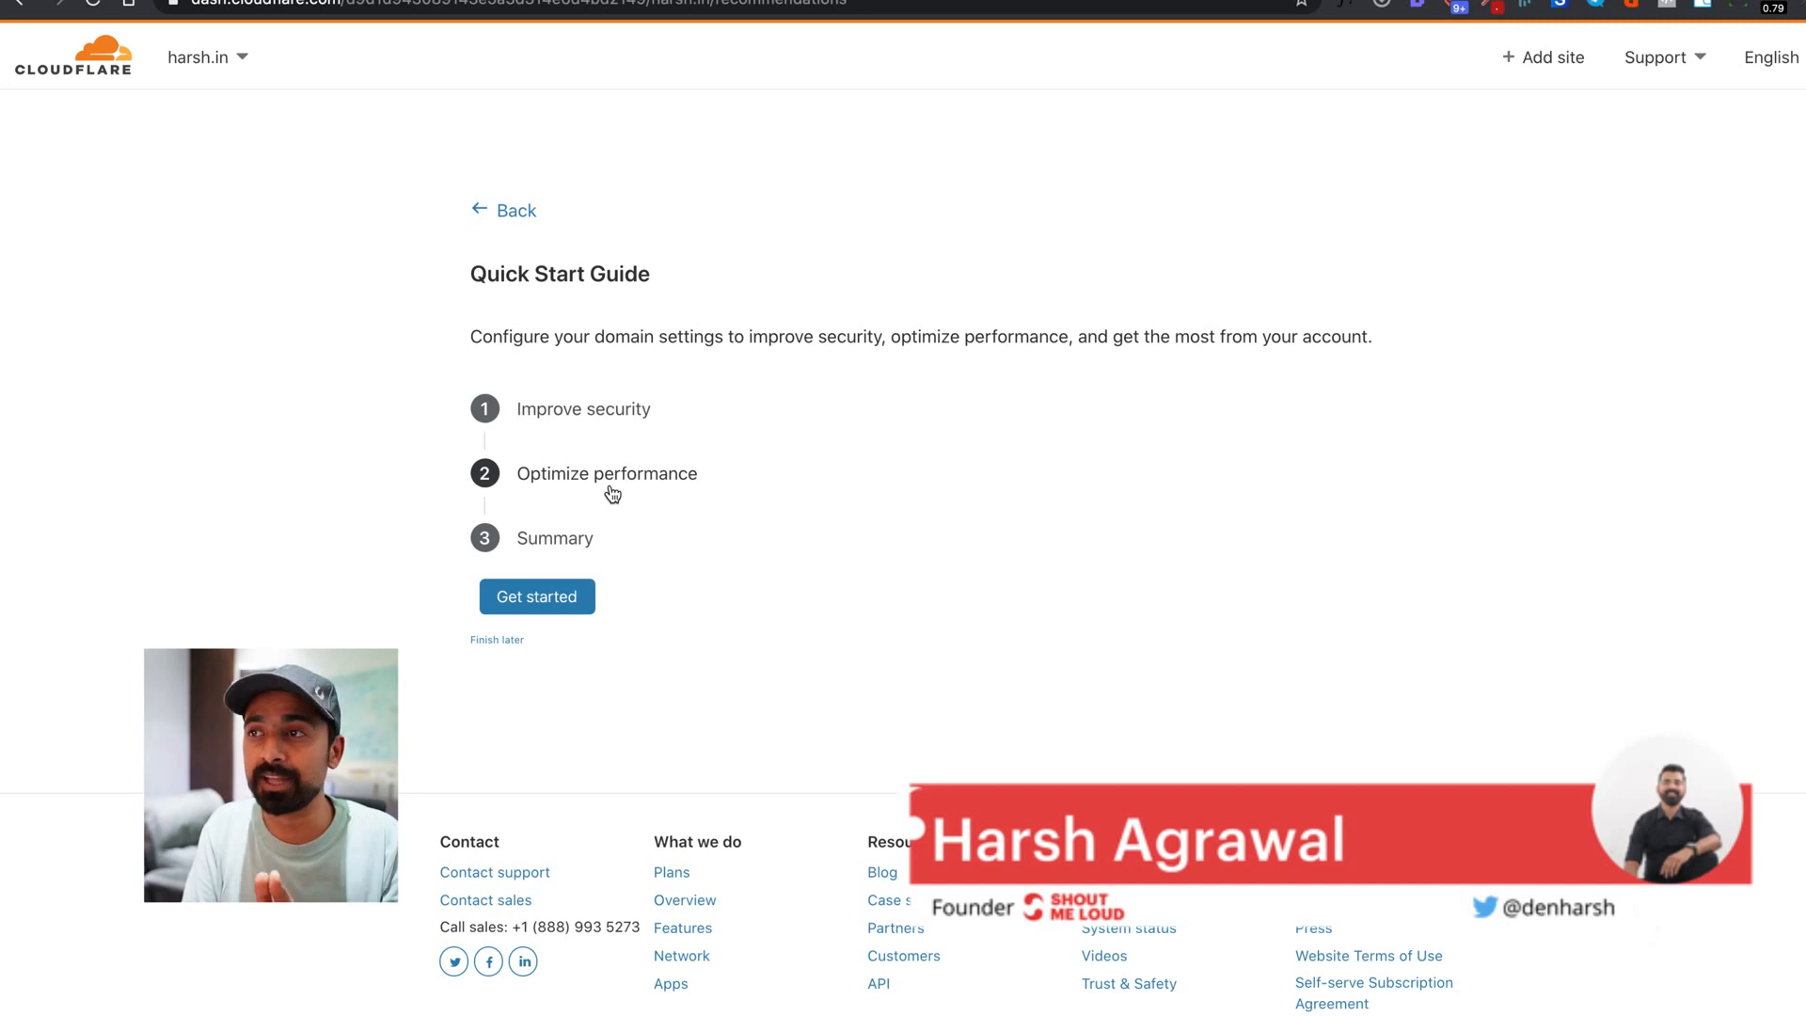
{"action": "left_click", "coordinate": [551, 610]}
Step: Set the SSL/TLS encryption mode for harsh.in to Full (strict)
{"action": "scroll", "coordinate": [633, 598], "scroll_direction": "down", "scroll_amount": 4}
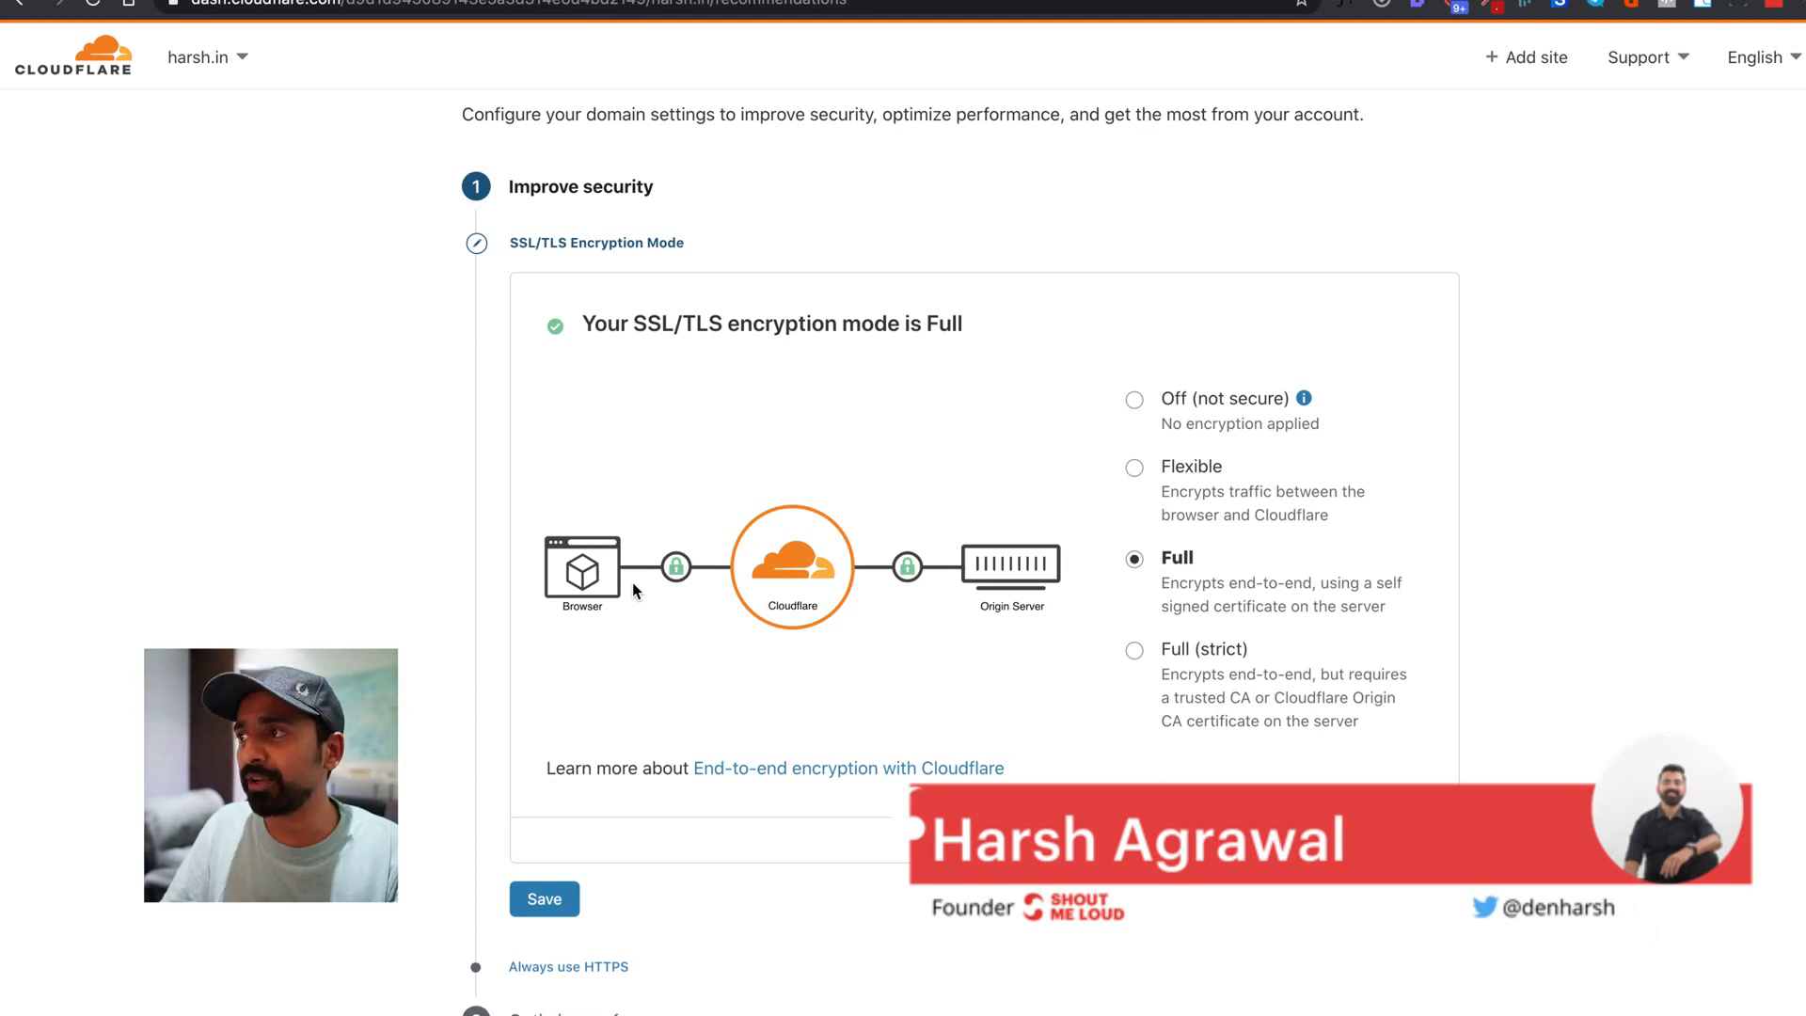
{"action": "left_click", "coordinate": [1134, 652]}
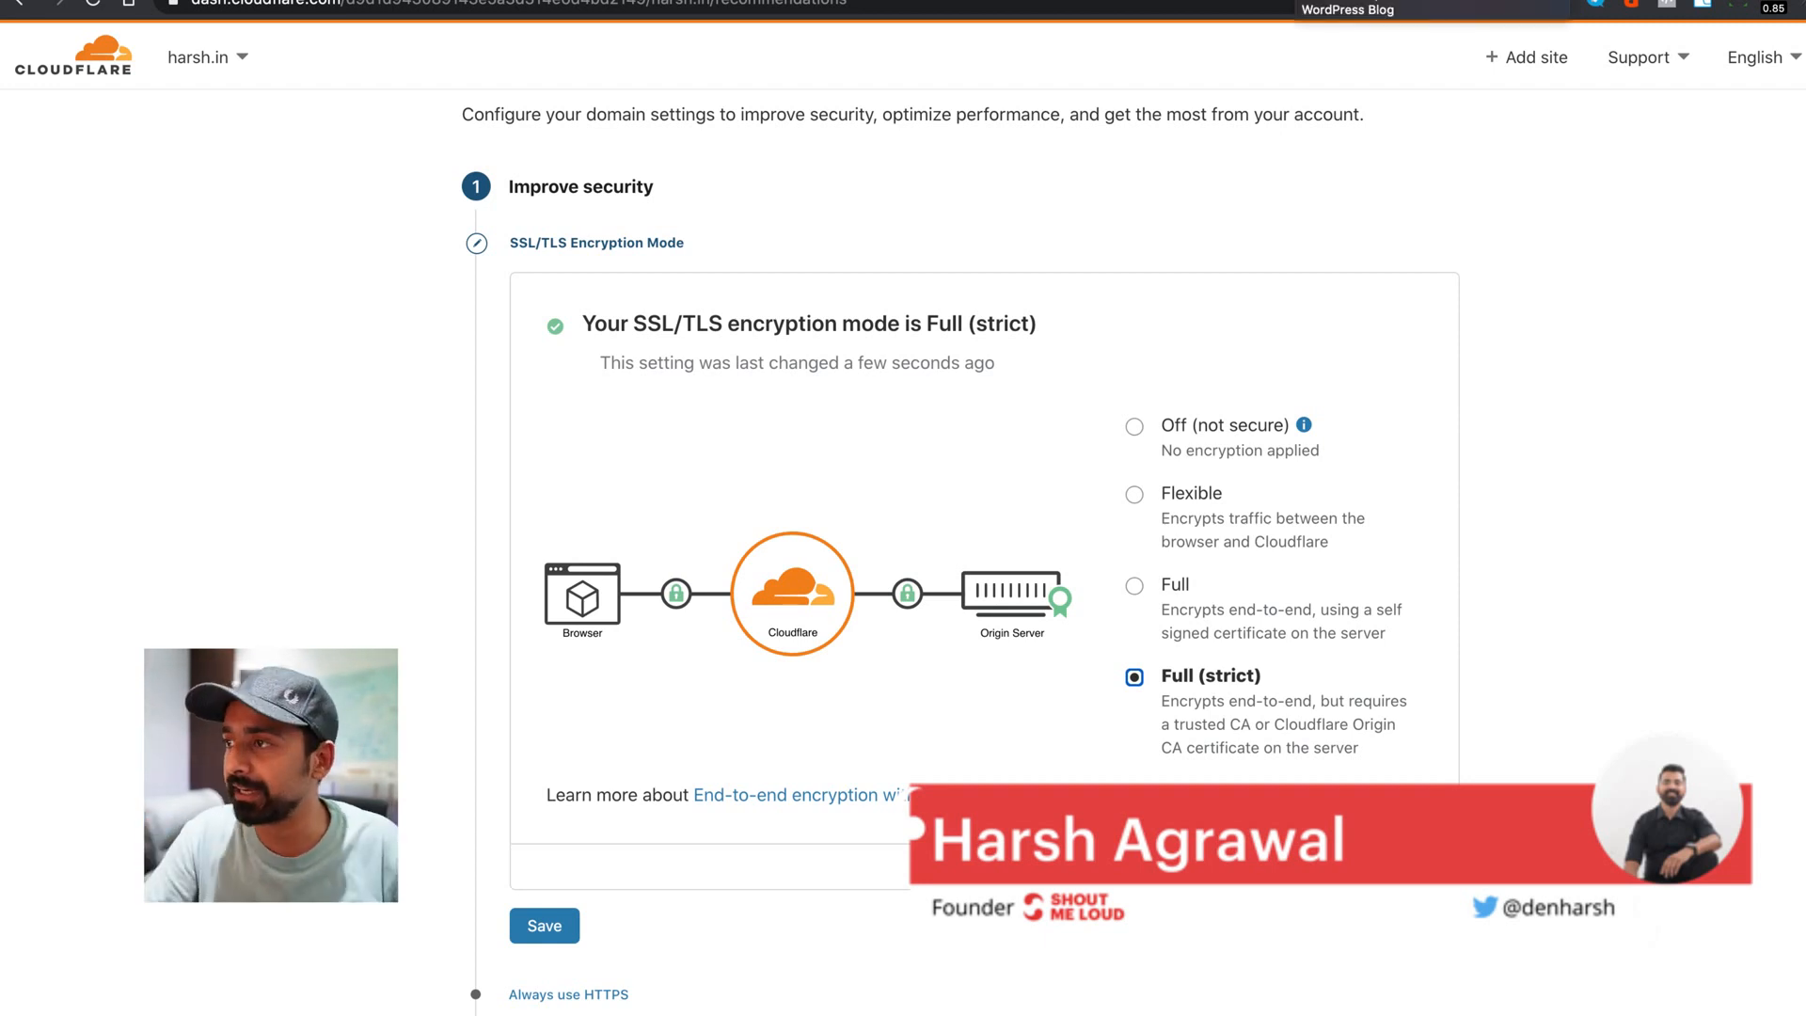
Step: Turn on Always Use HTTPS for harsh.in in the Improve security section
{"action": "scroll", "coordinate": [858, 834], "scroll_direction": "down", "scroll_amount": 3}
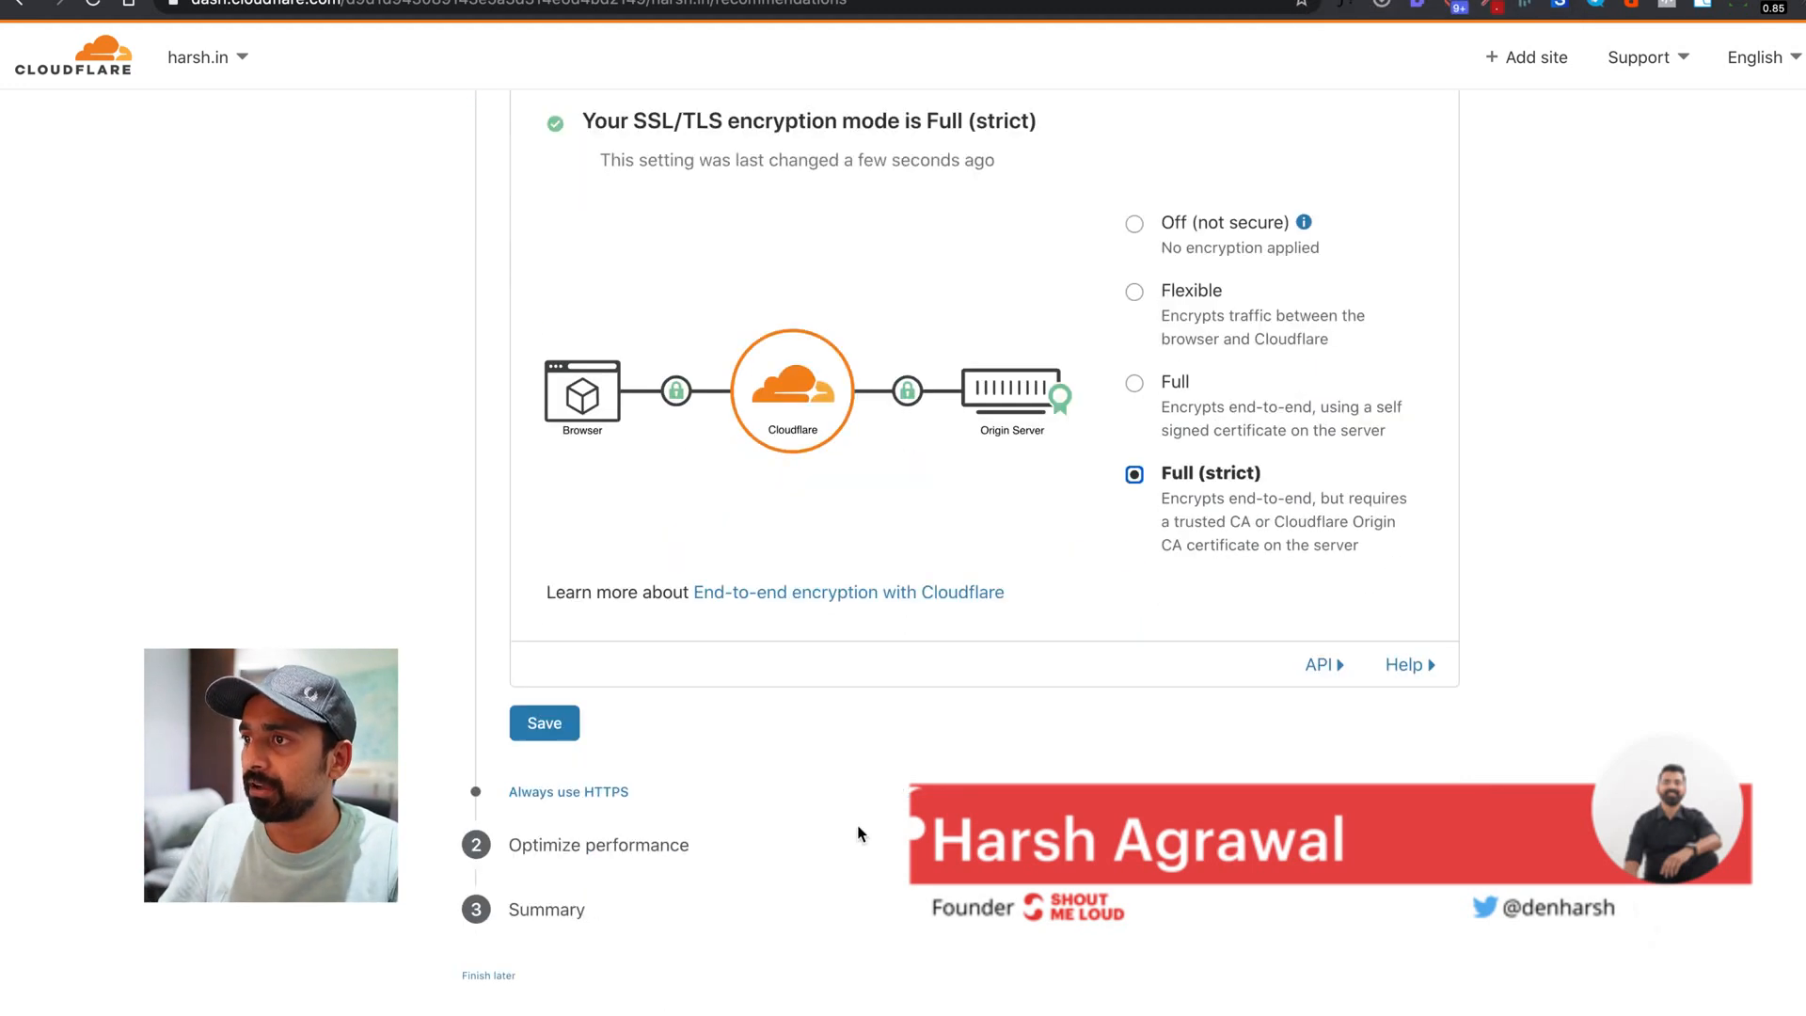
{"action": "left_click", "coordinate": [587, 788]}
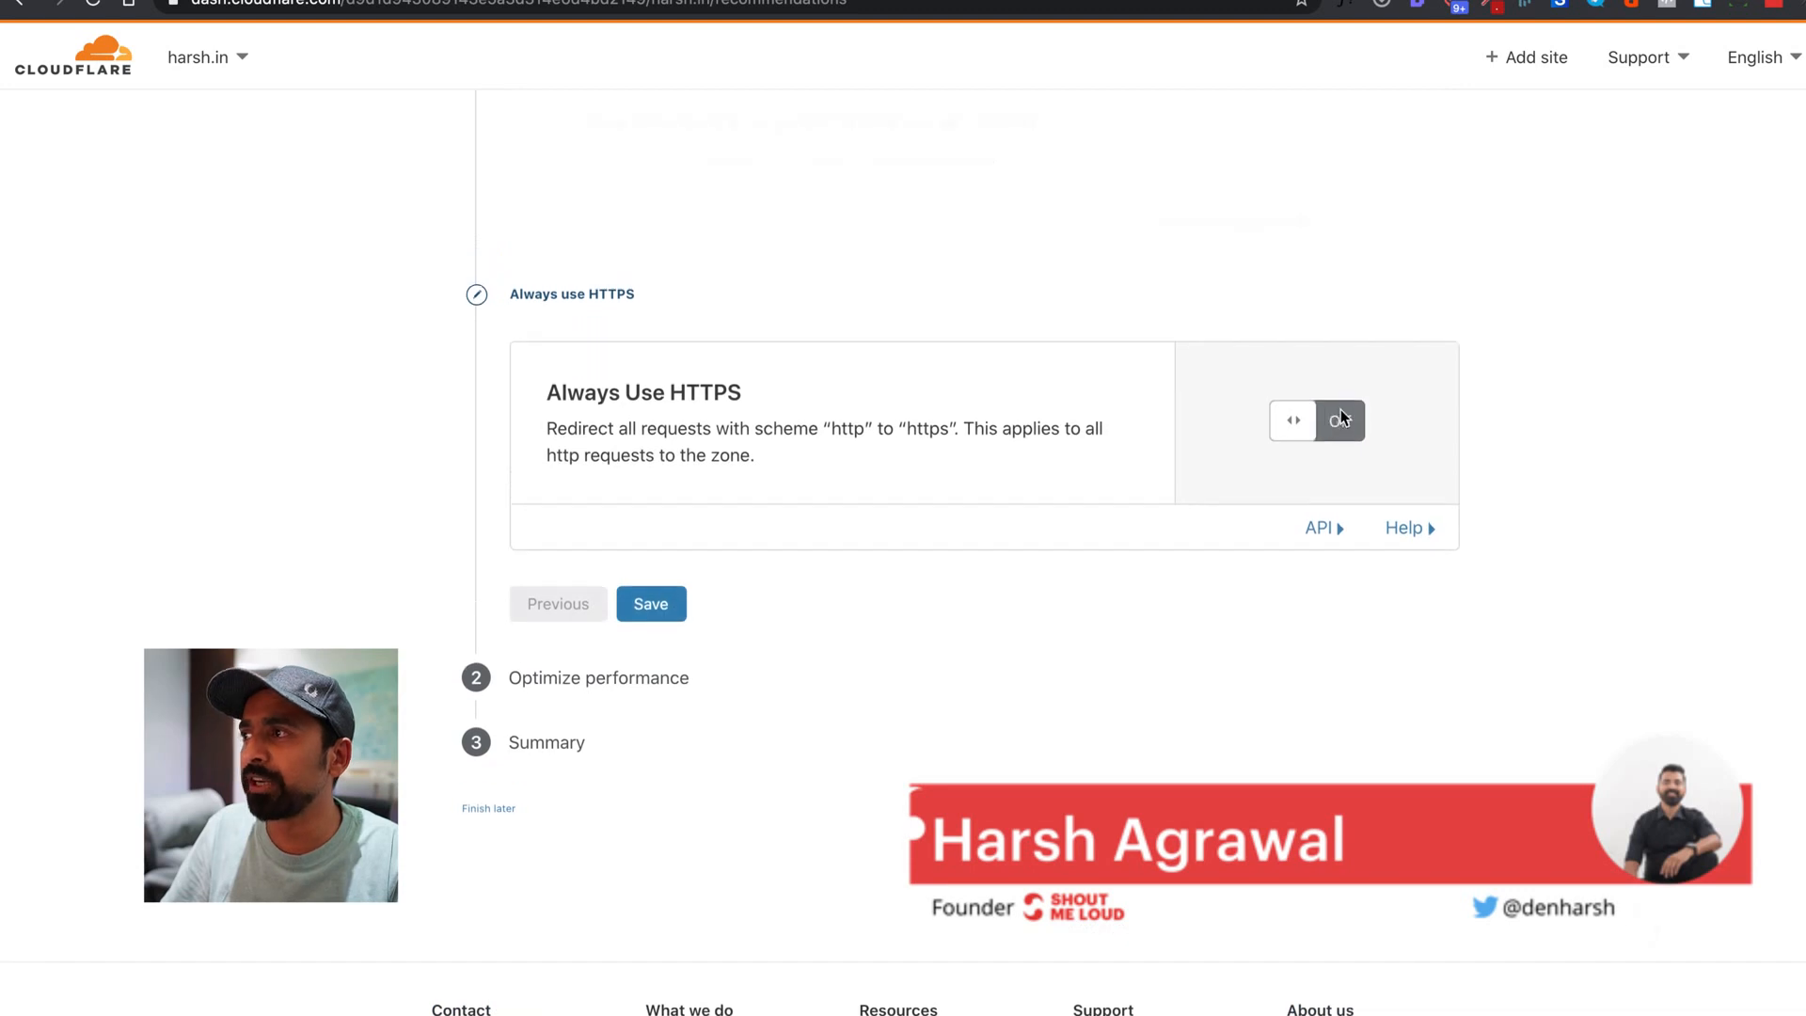
{"action": "left_click", "coordinate": [1340, 432]}
{"action": "scroll", "coordinate": [1340, 432], "scroll_direction": "down", "scroll_amount": 2}
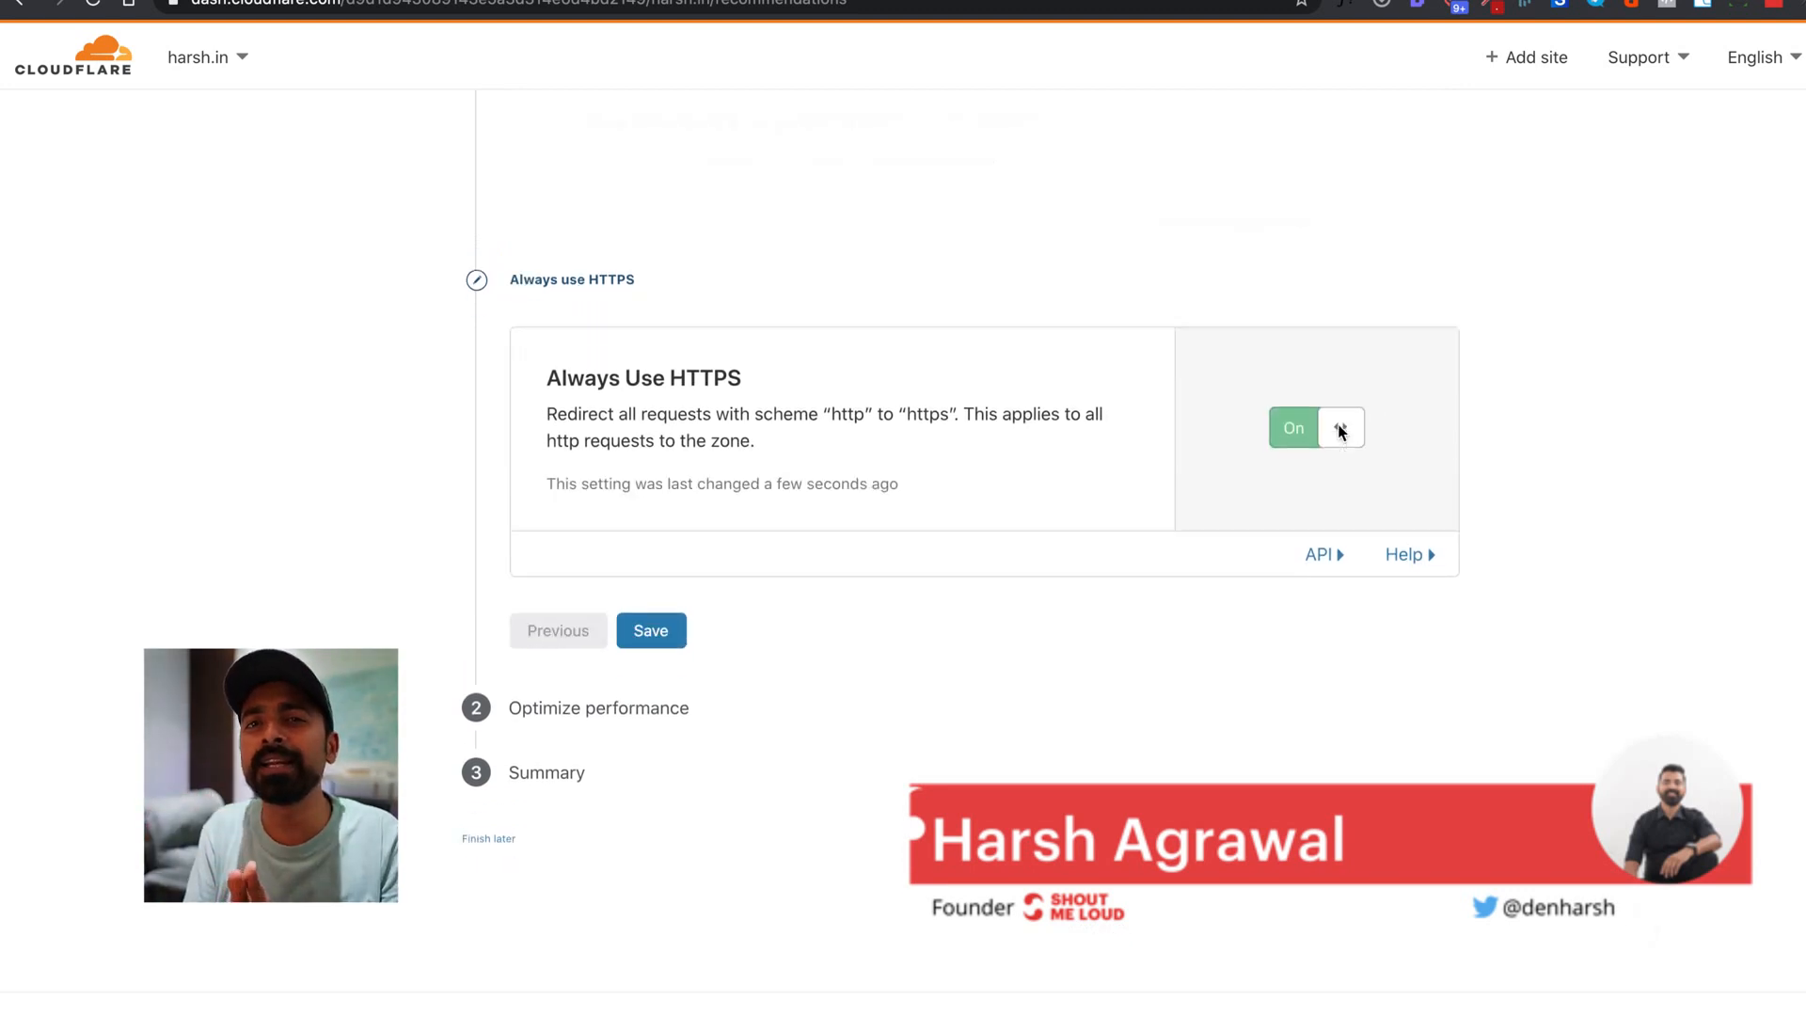
{"action": "scroll", "coordinate": [1340, 432], "scroll_direction": "down", "scroll_amount": 1}
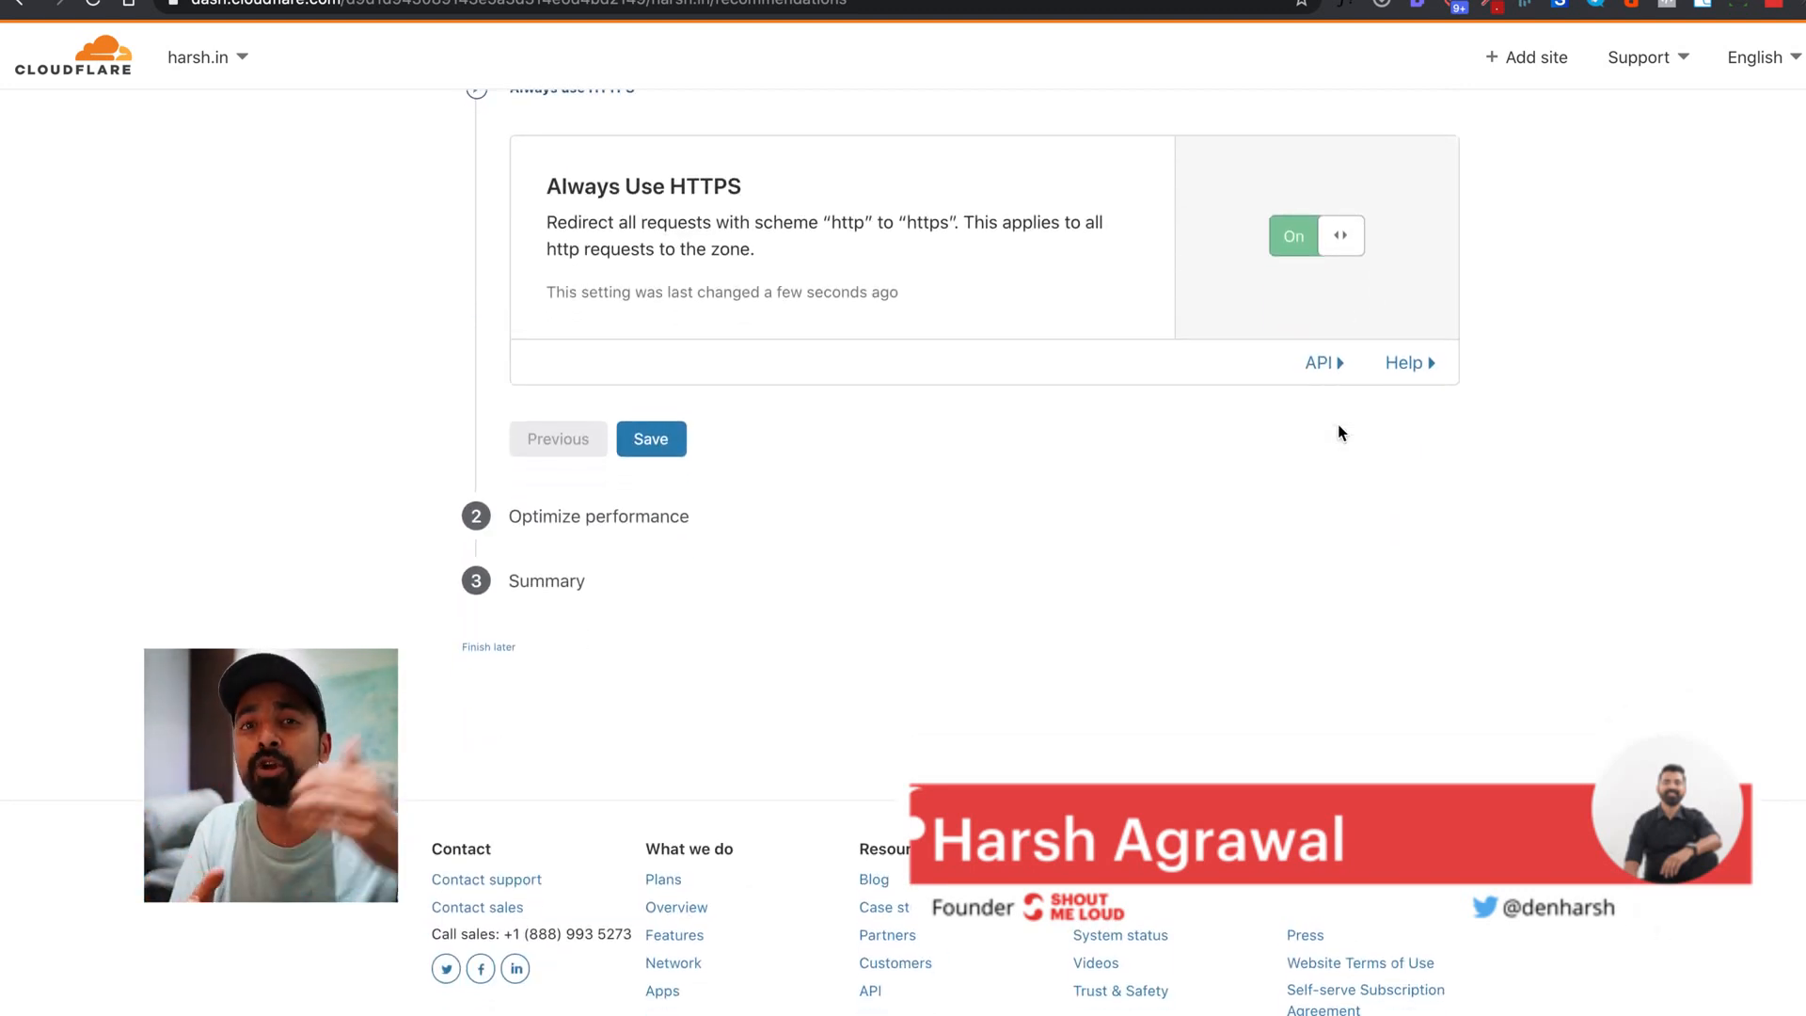
{"action": "scroll", "coordinate": [1340, 432], "scroll_direction": "up", "scroll_amount": 1}
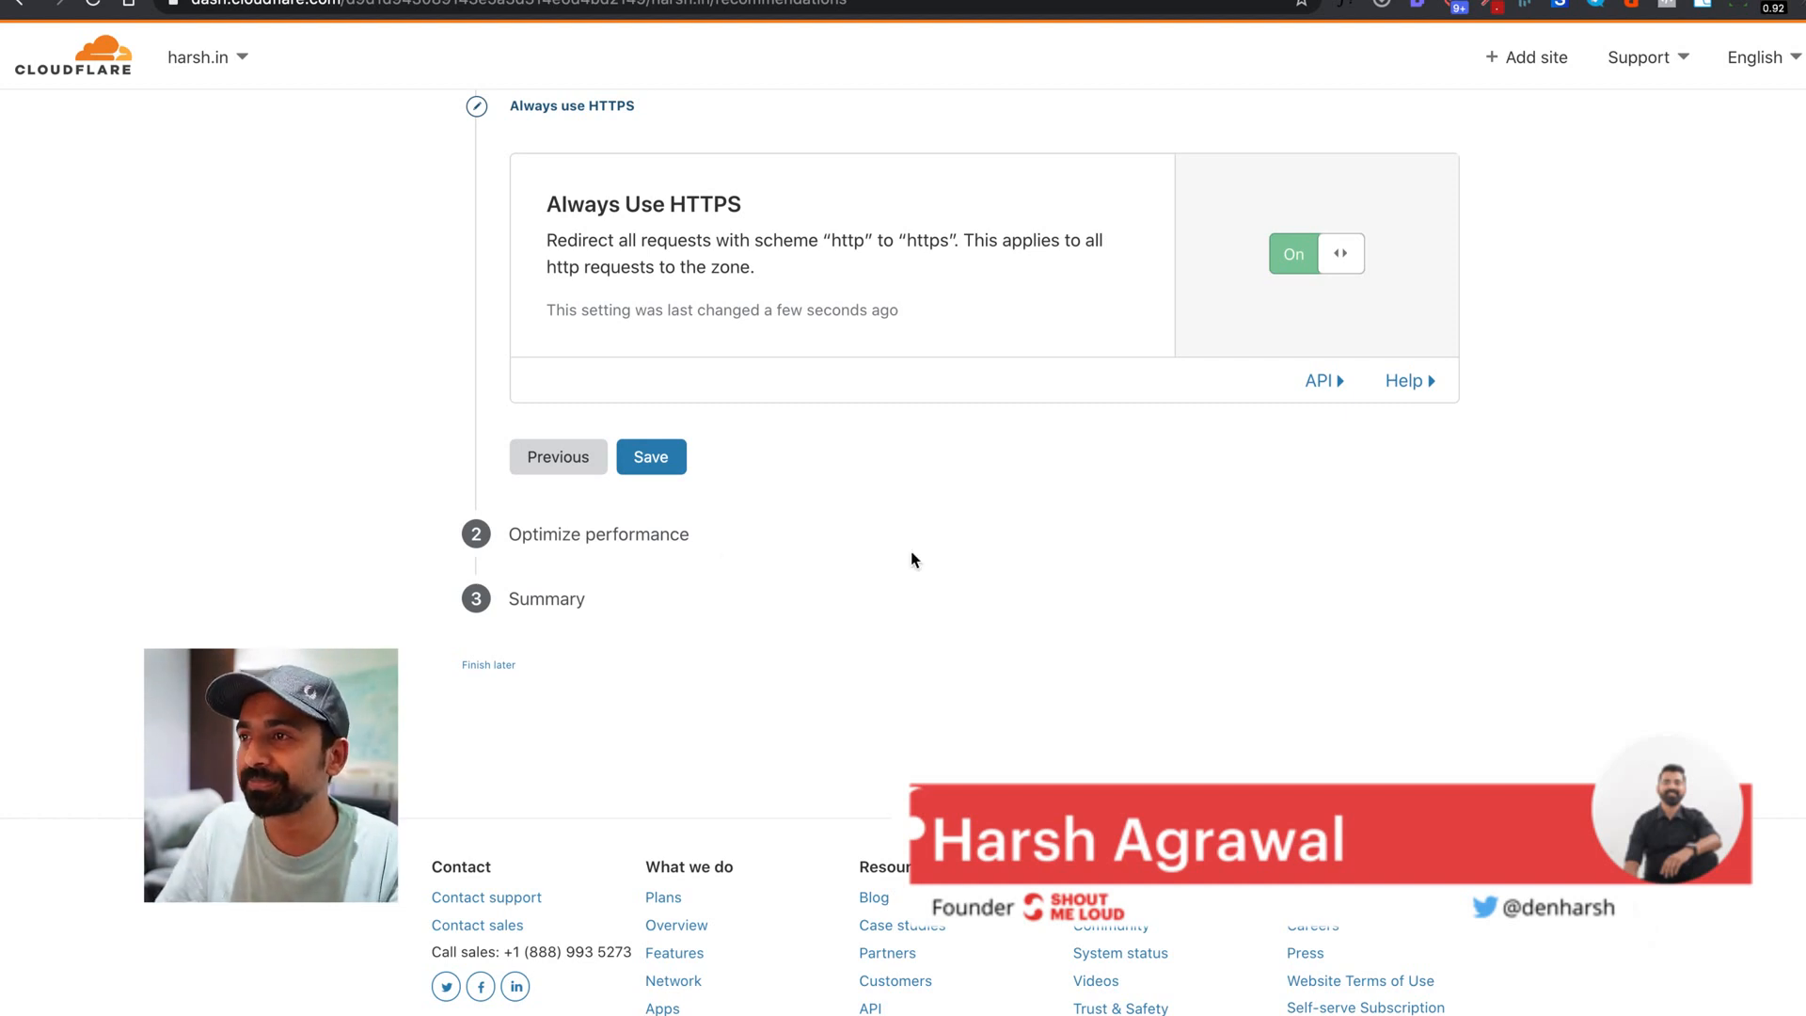
Step: Save the SSL/TLS encryption mode and the Always Use HTTPS setting in the Improve security section
{"action": "left_click", "coordinate": [662, 537]}
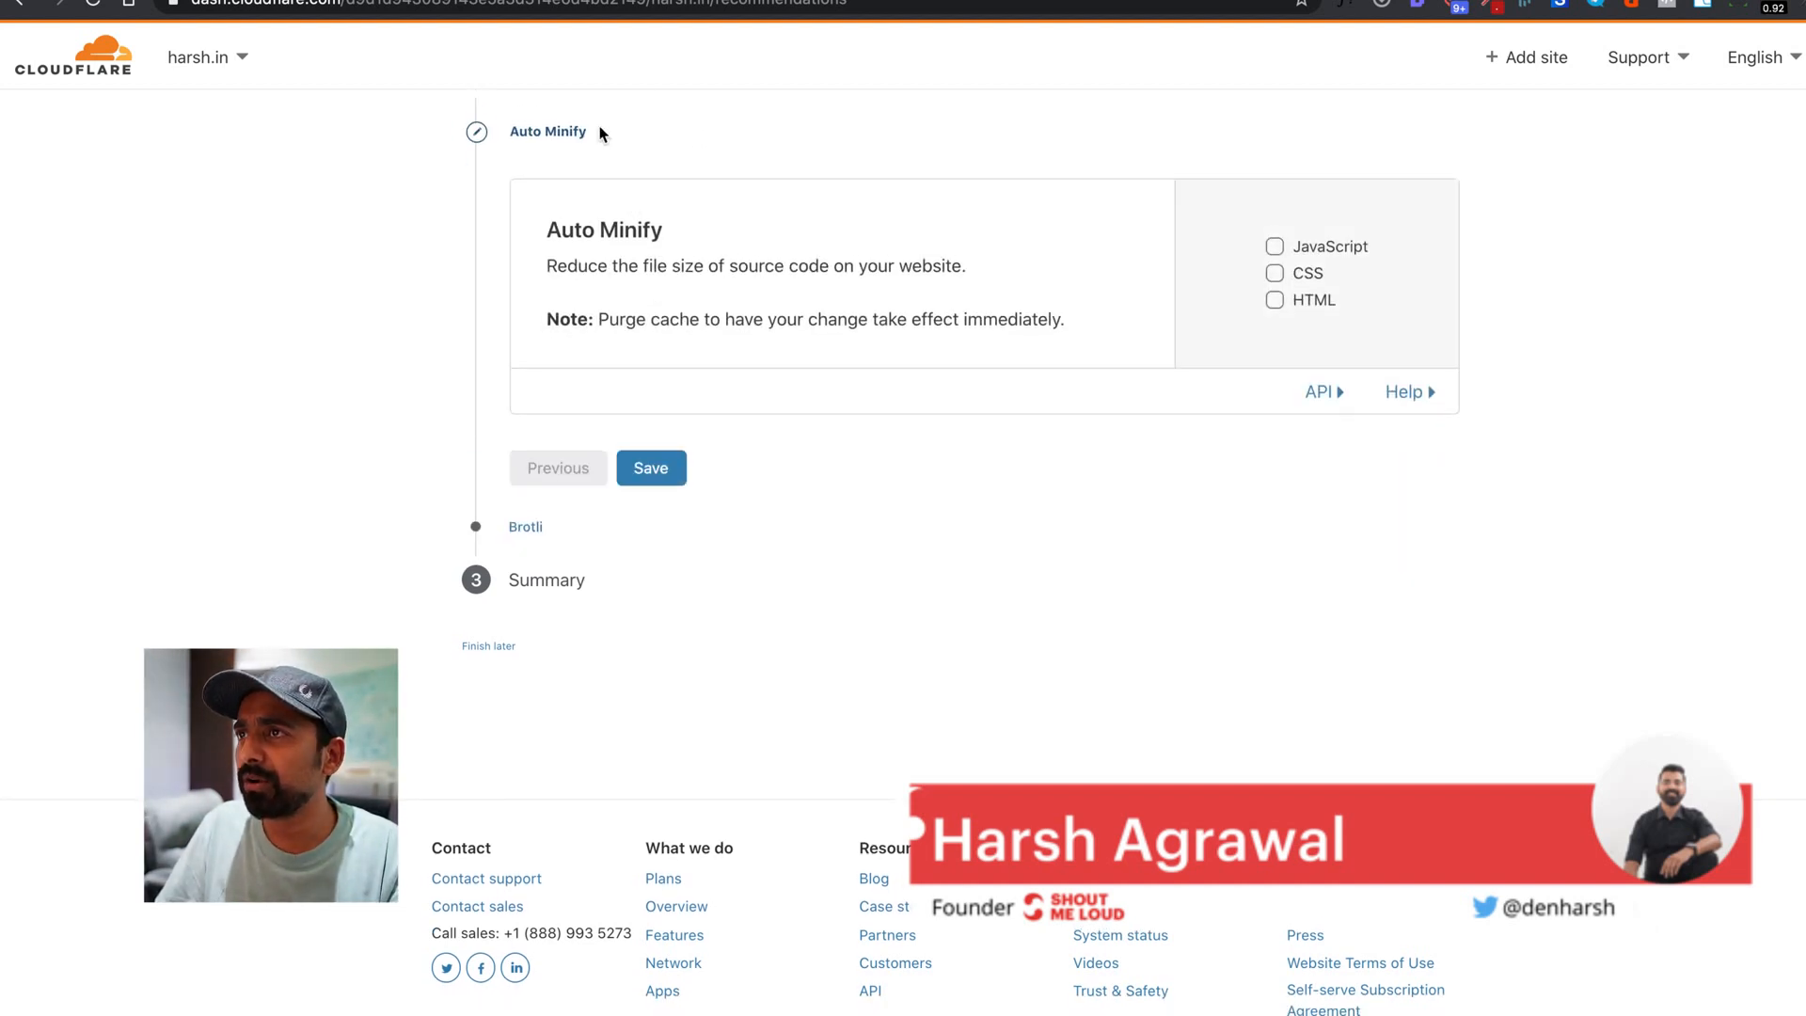
{"action": "scroll", "coordinate": [606, 144], "scroll_direction": "up", "scroll_amount": 2}
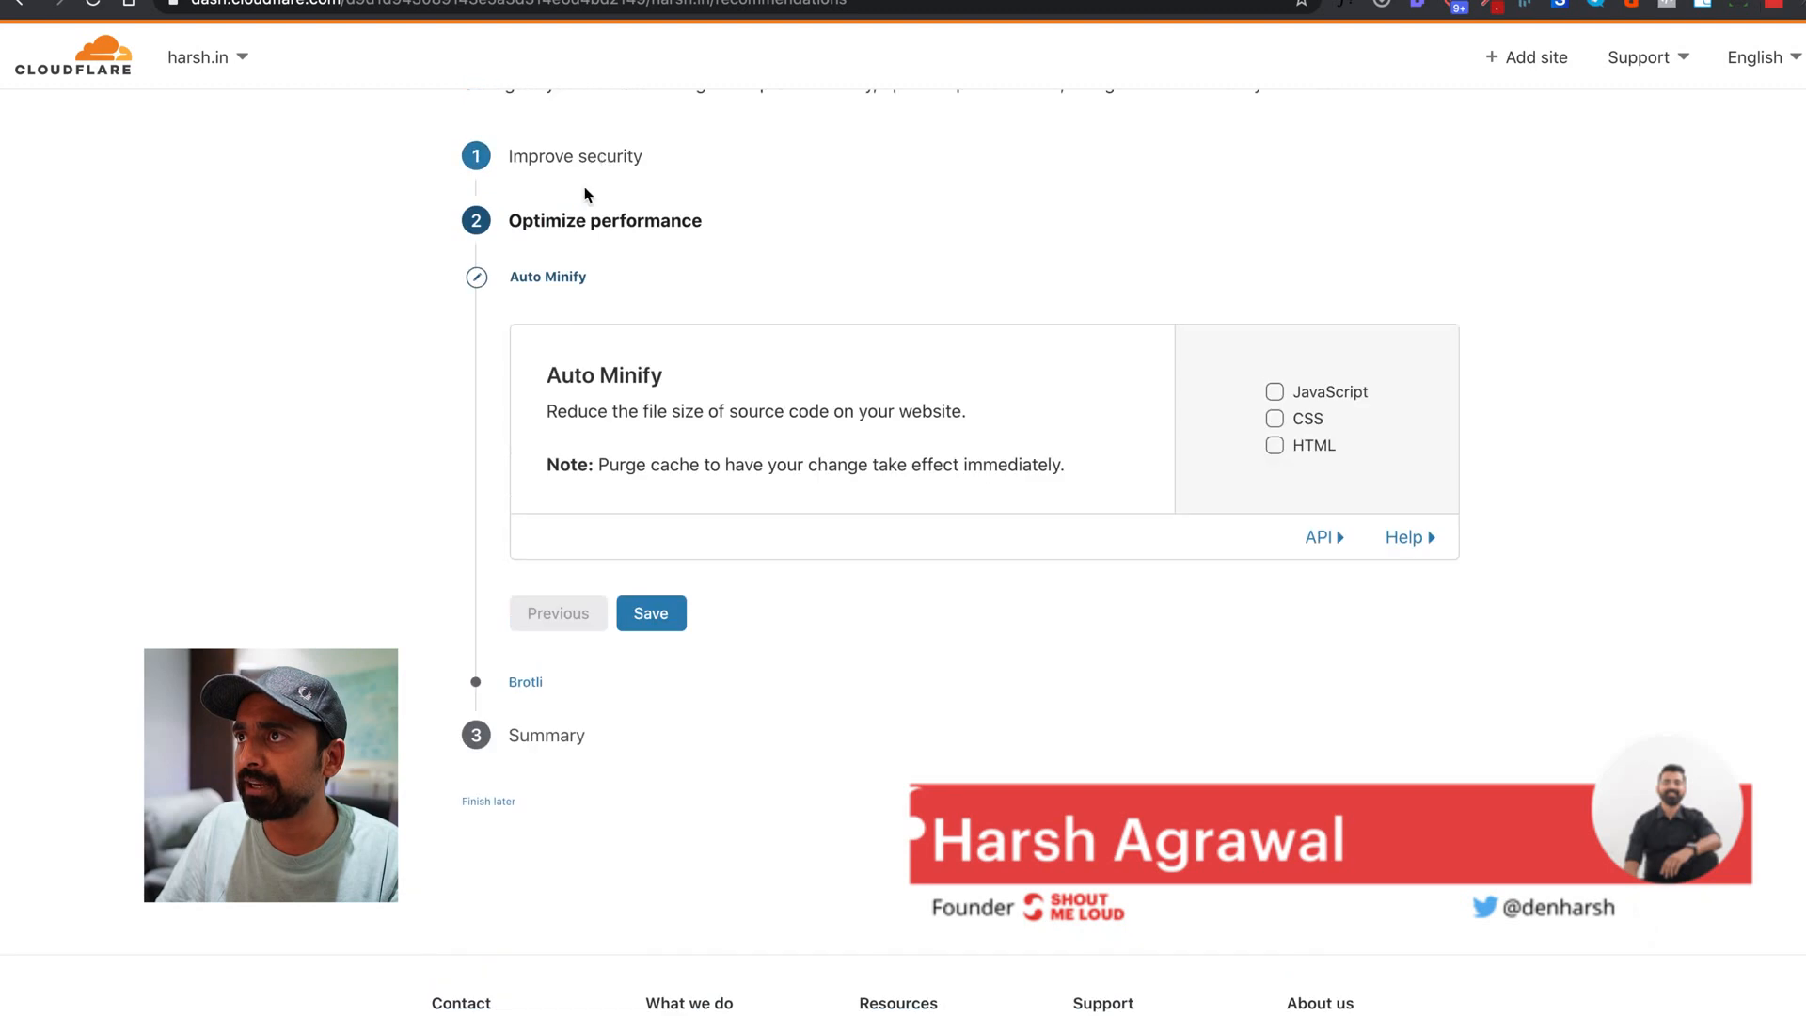
{"action": "left_click", "coordinate": [583, 162]}
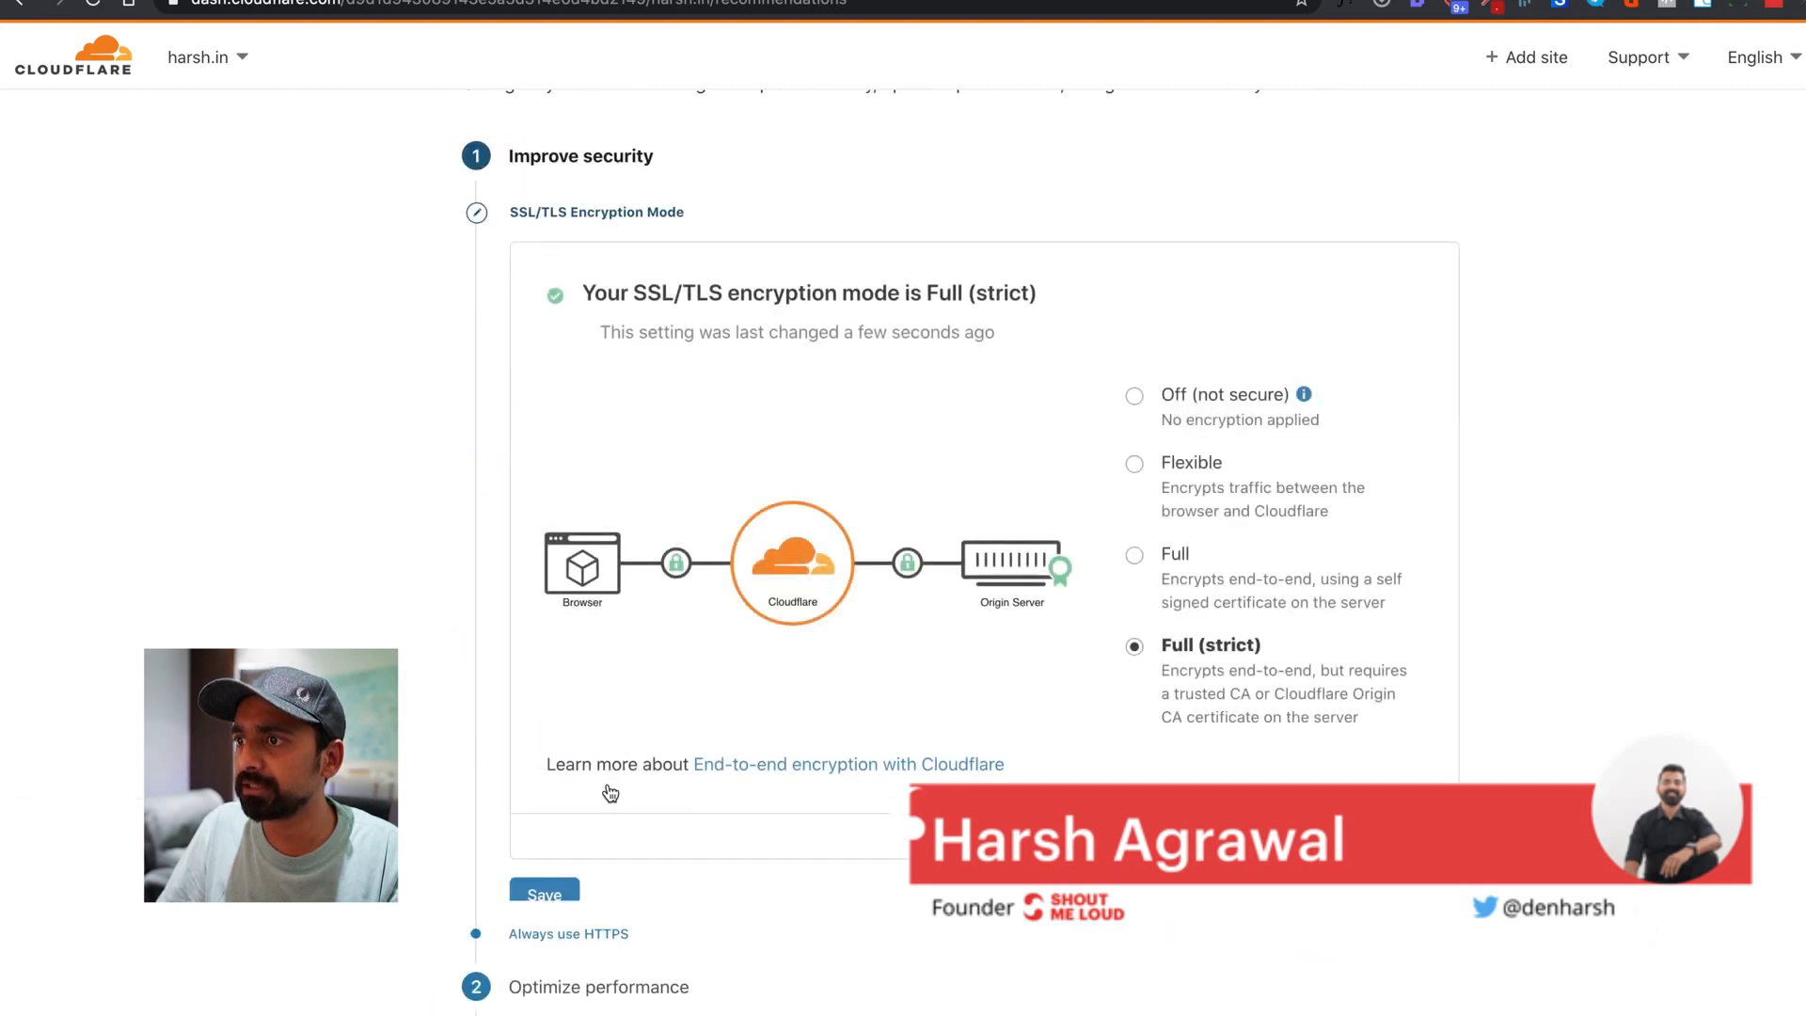
{"action": "left_click", "coordinate": [560, 901]}
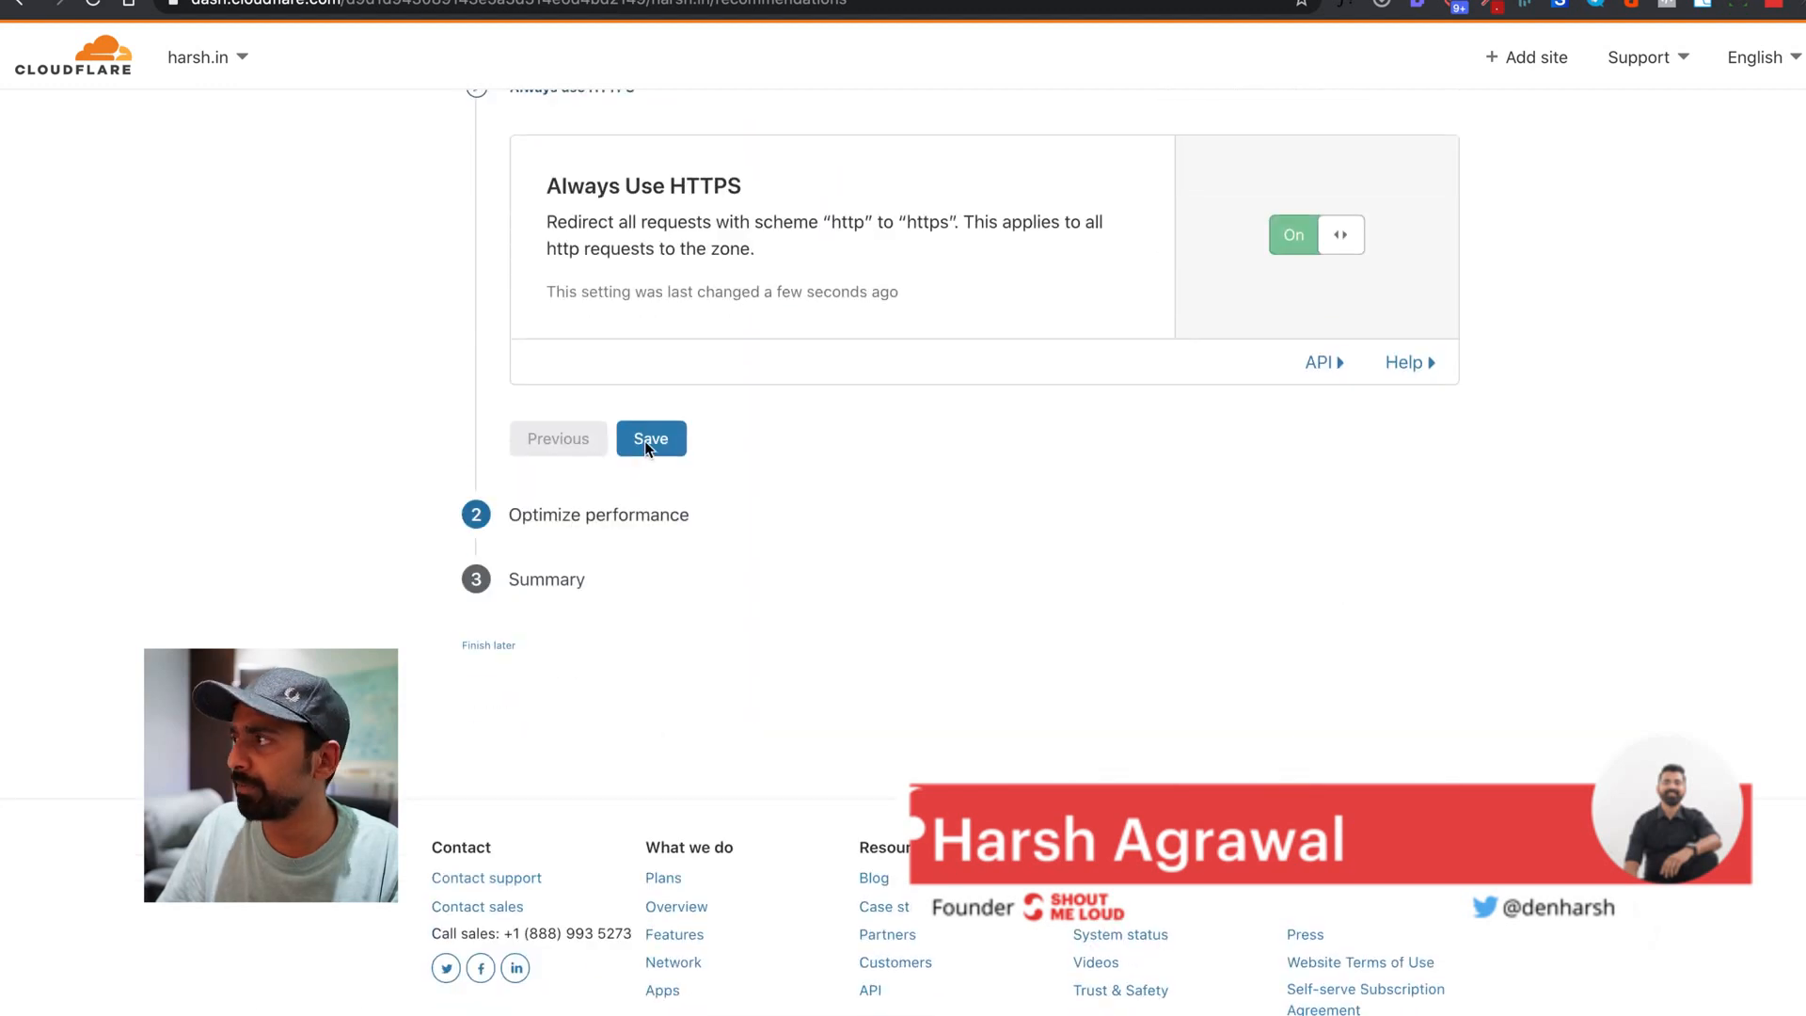
{"action": "left_click", "coordinate": [647, 443]}
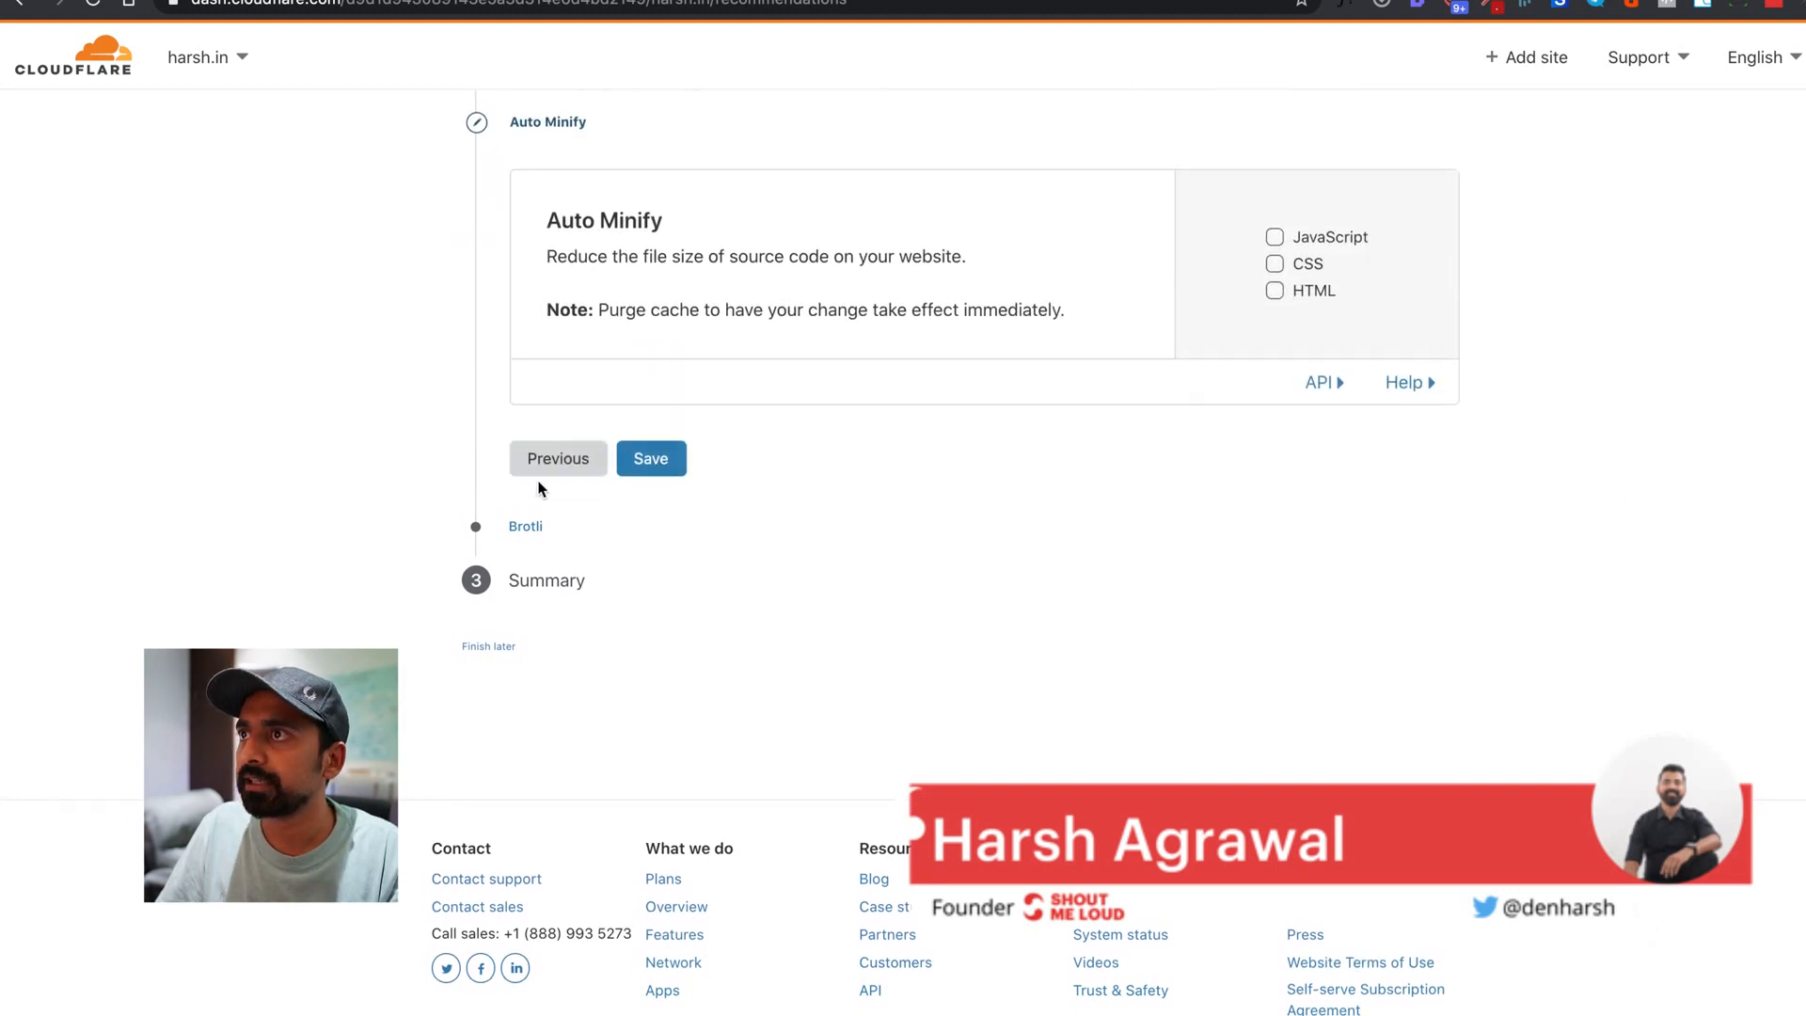
Step: Save Auto Minify with no file types selected and Brotli off, and finish the Quick Start Guide
{"action": "scroll", "coordinate": [576, 484], "scroll_direction": "up", "scroll_amount": 4}
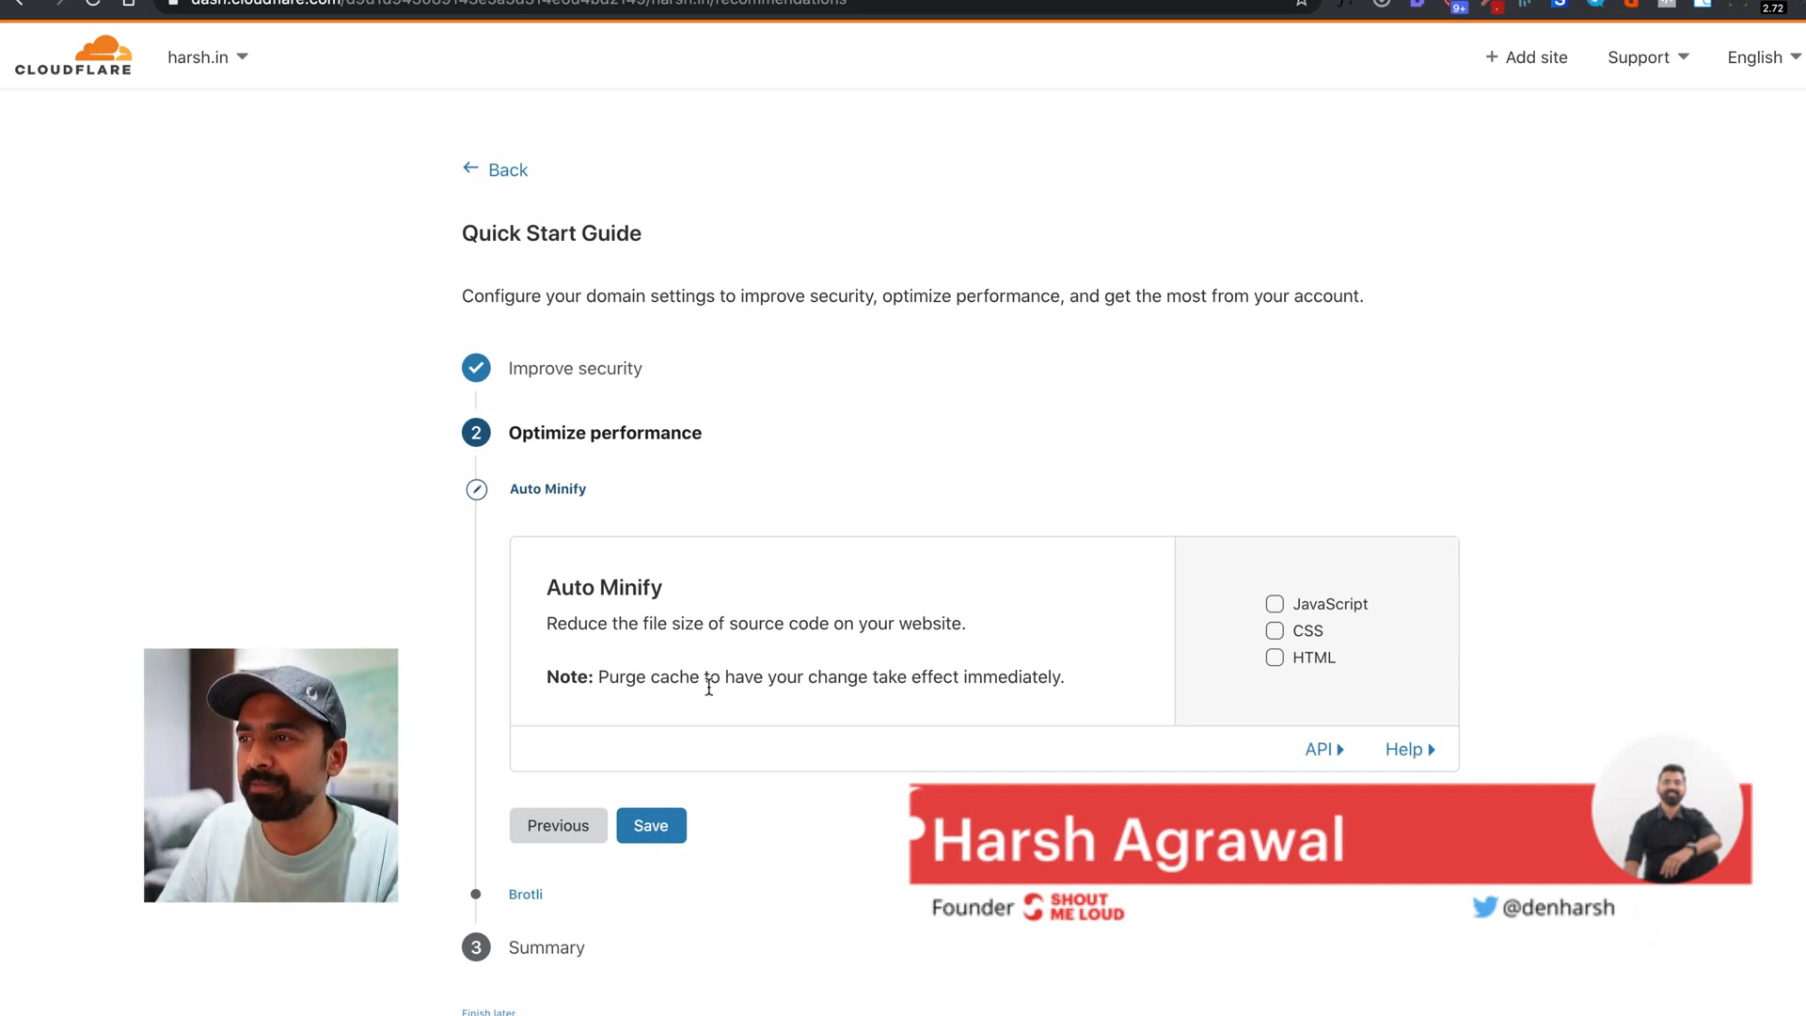
{"action": "left_click", "coordinate": [647, 837]}
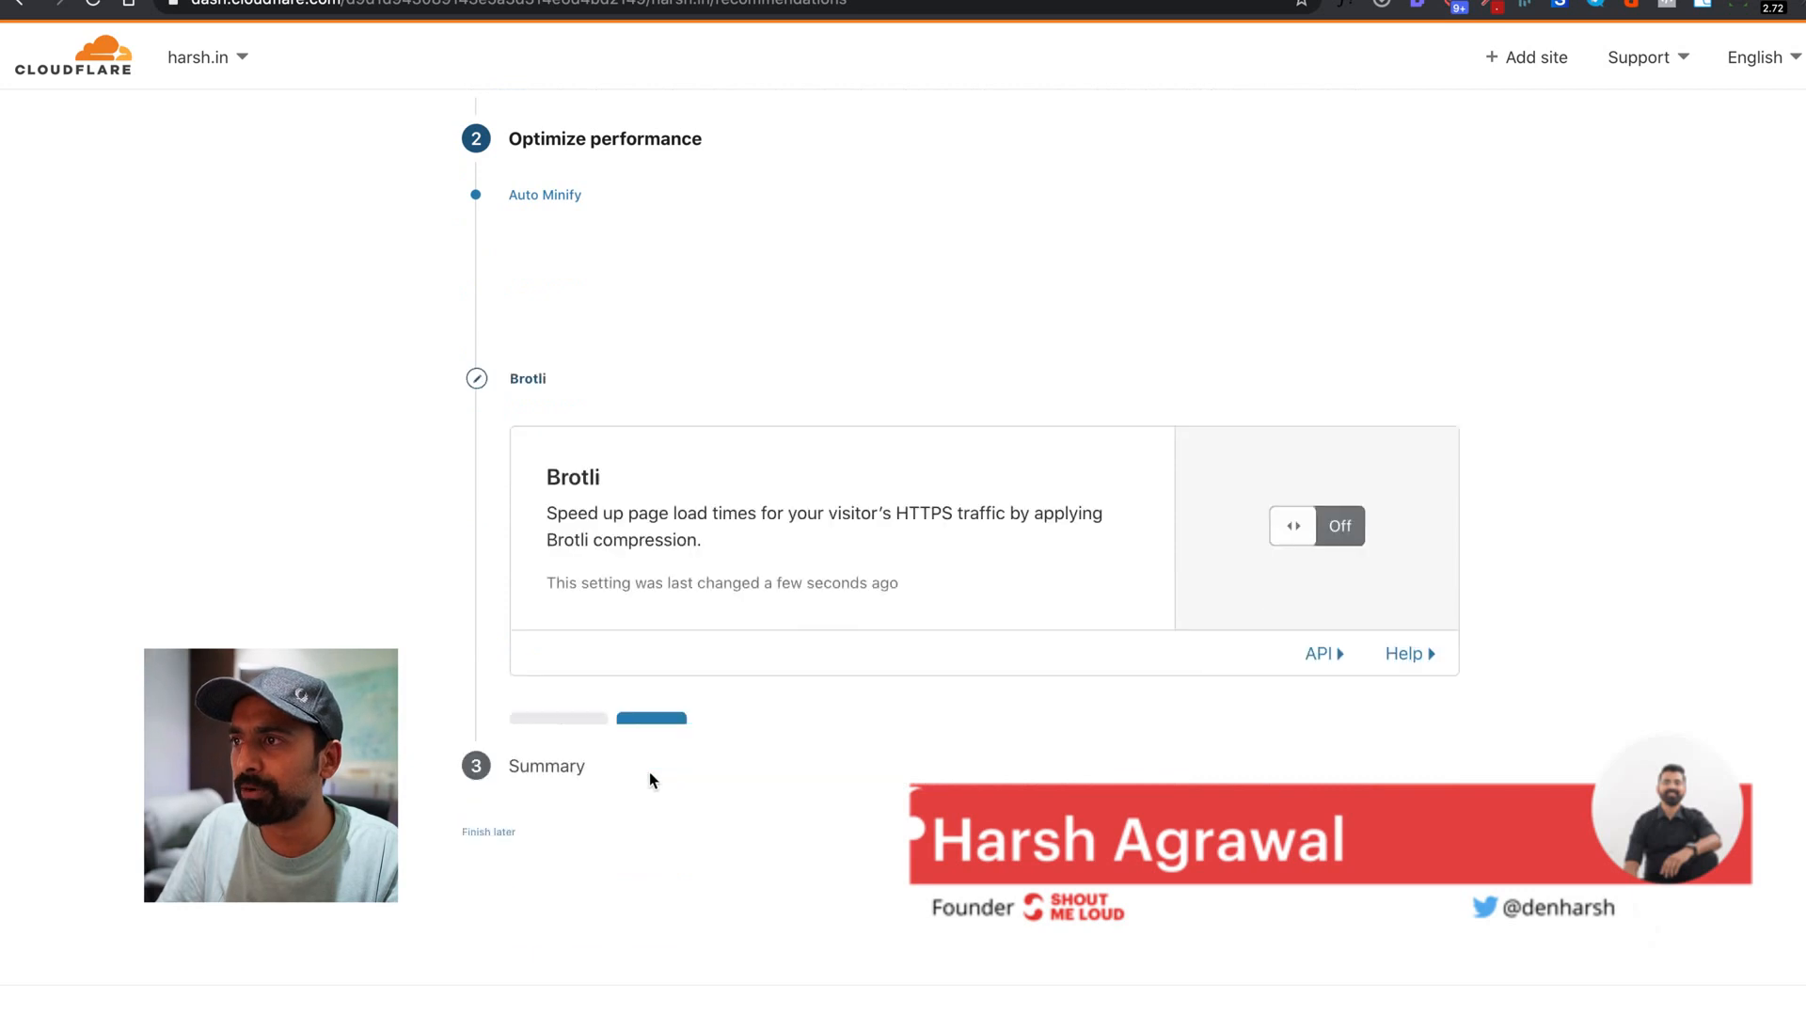
{"action": "left_click", "coordinate": [648, 595]}
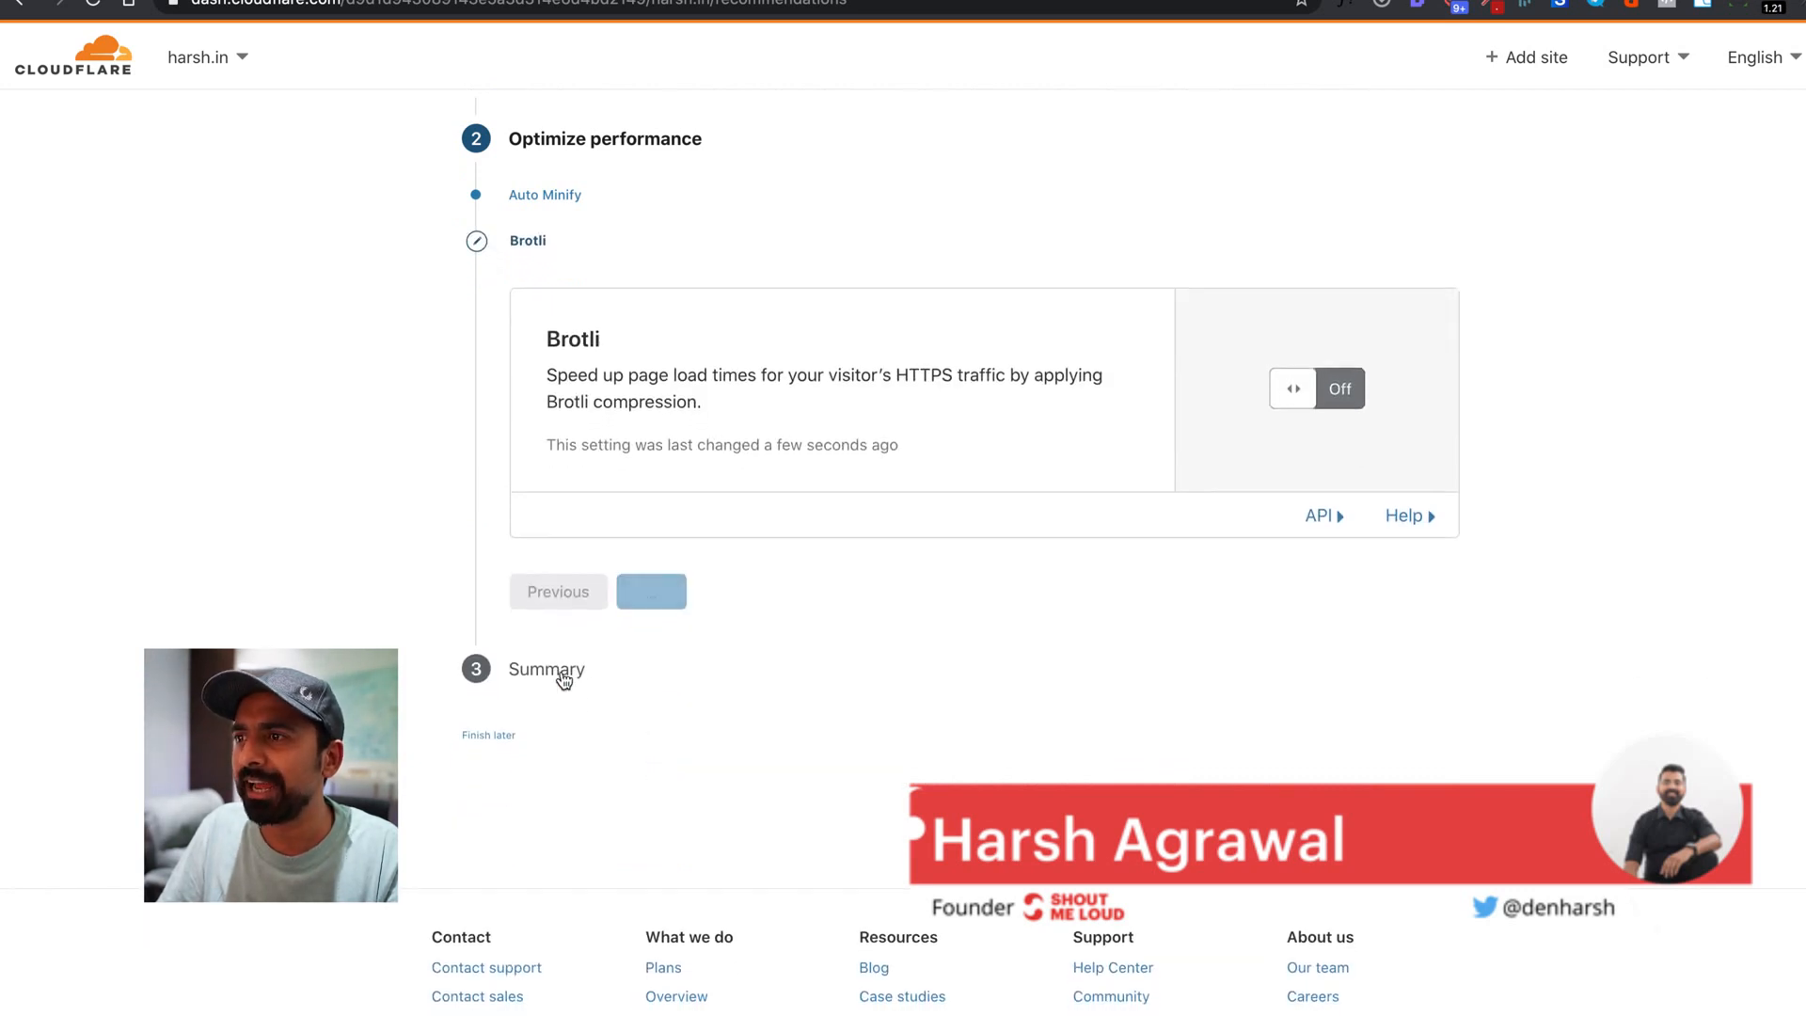
{"action": "scroll", "coordinate": [573, 692], "scroll_direction": "down", "scroll_amount": 2}
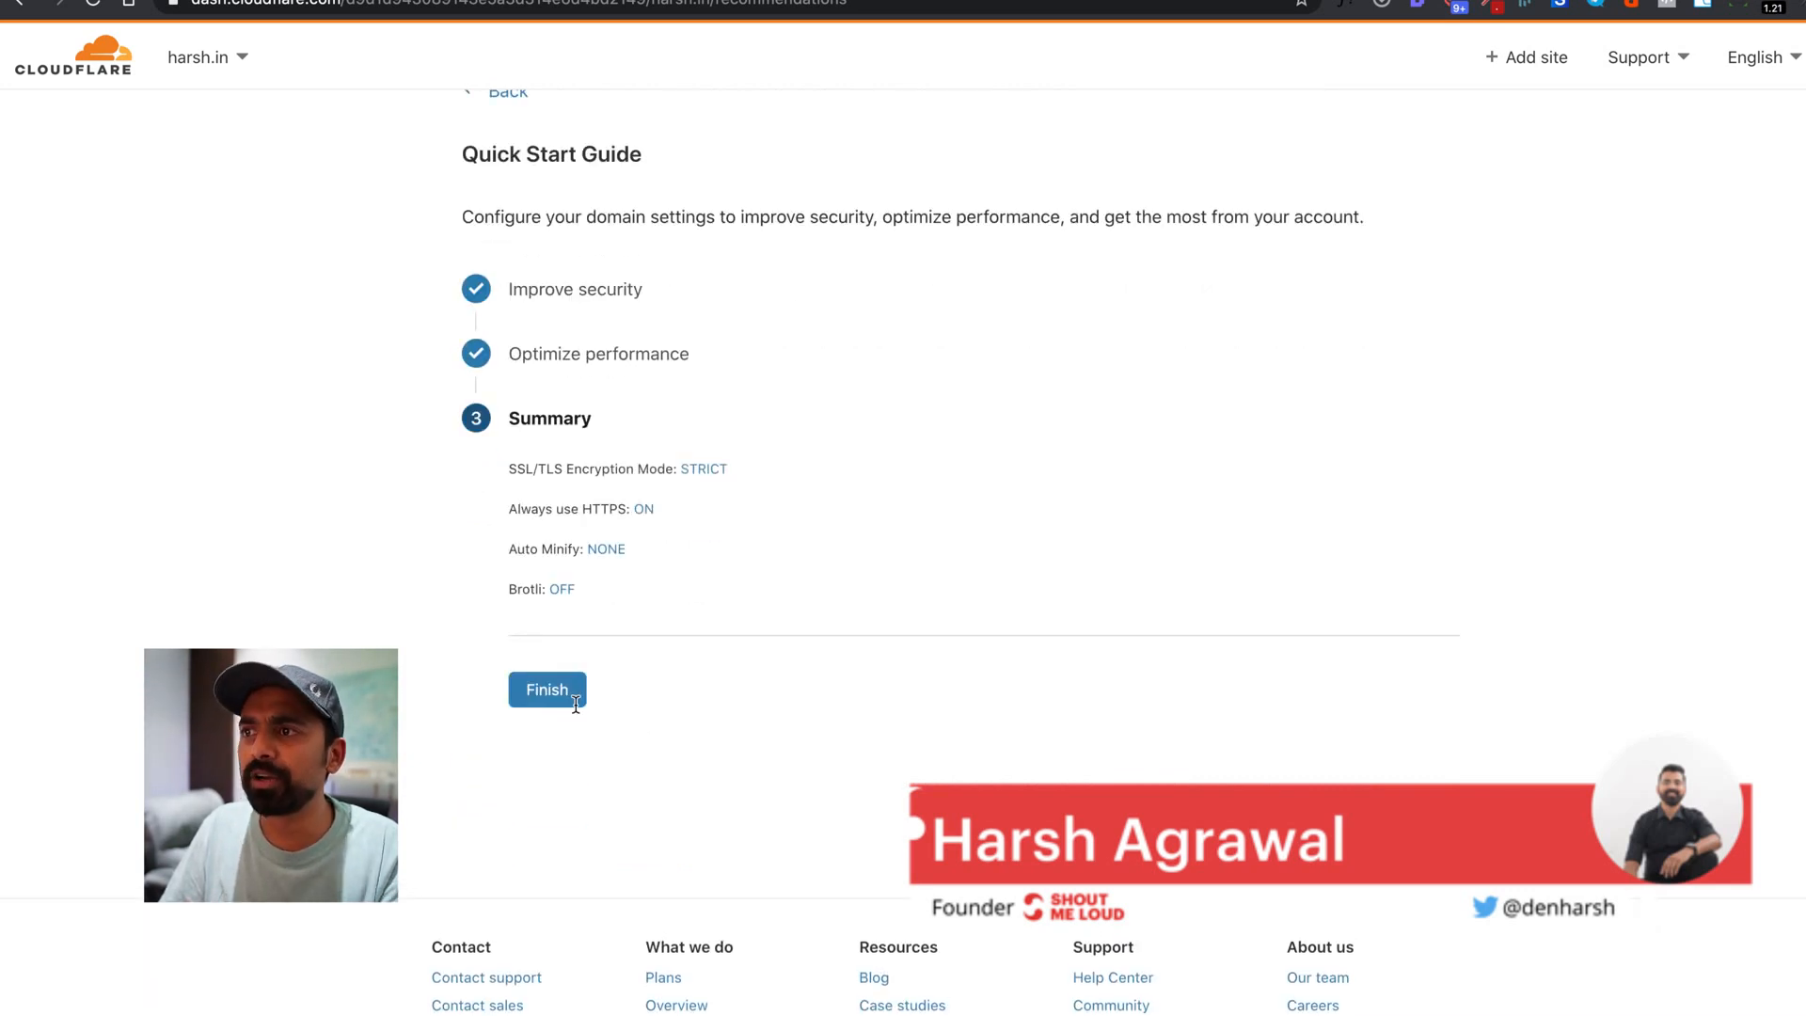
{"action": "left_click", "coordinate": [543, 698]}
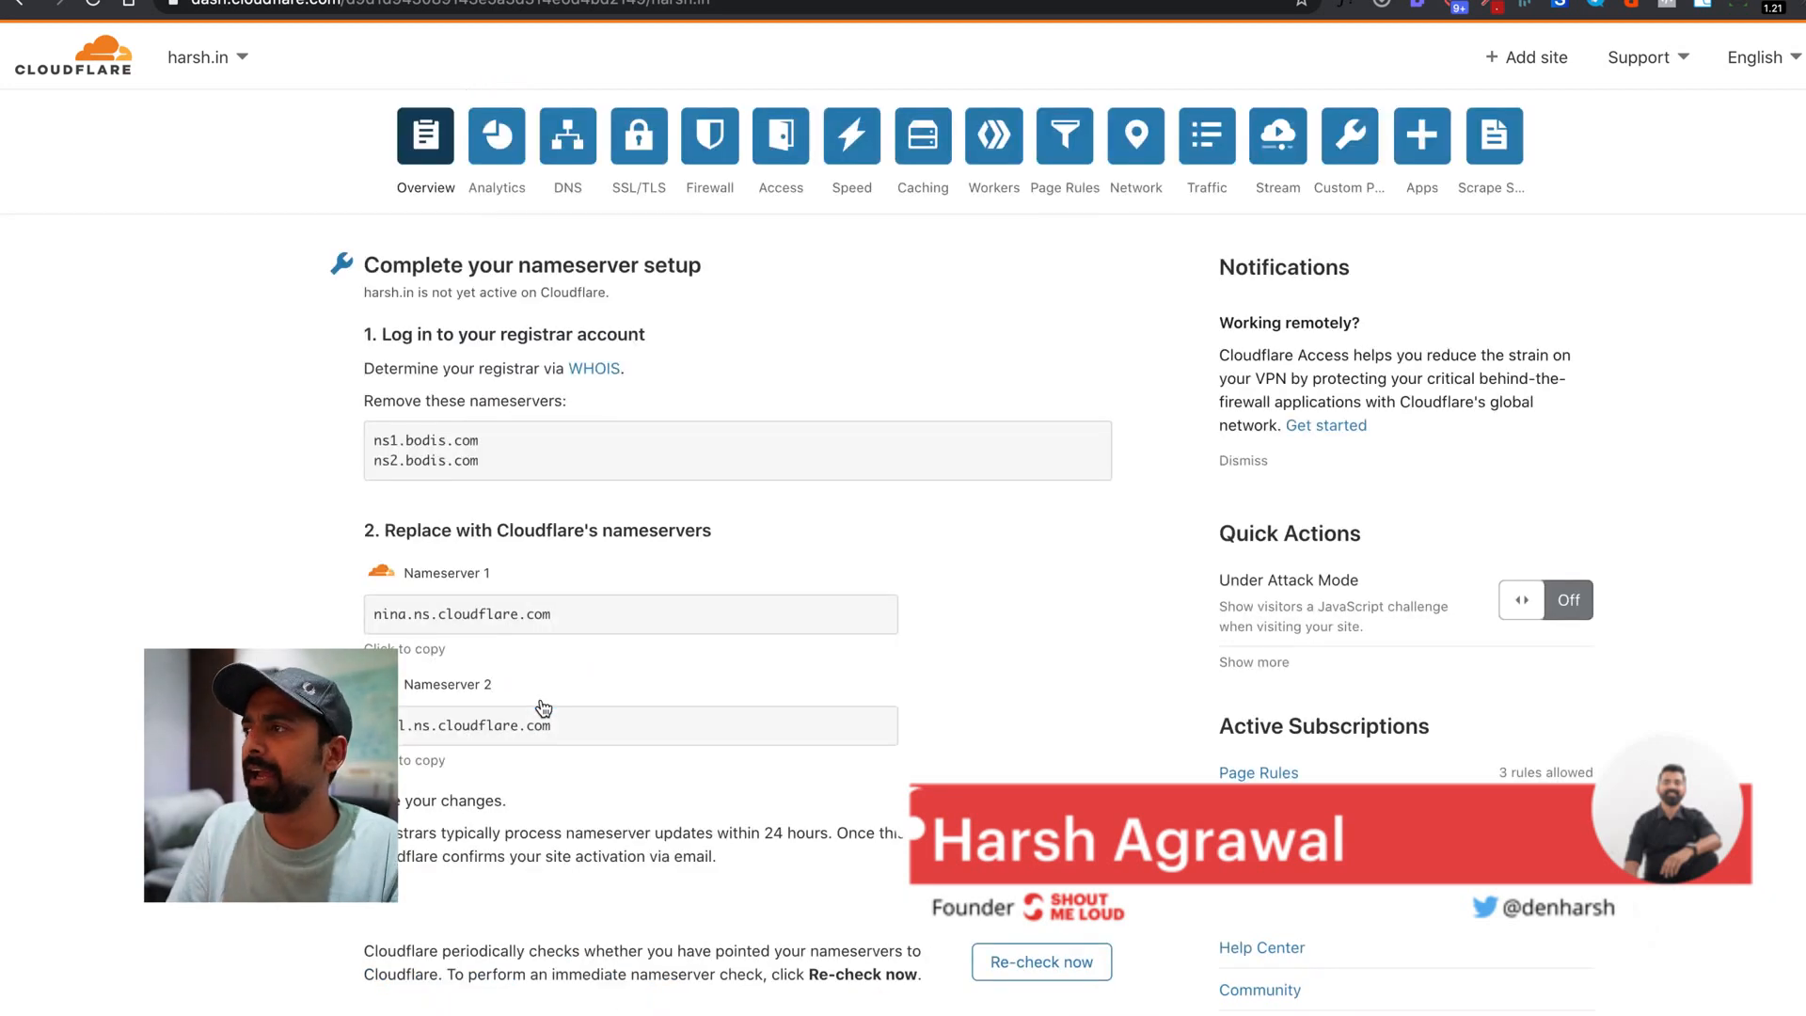
Step: Request an immediate nameserver re-check for harsh.in from its Cloudflare overview
{"action": "scroll", "coordinate": [555, 475], "scroll_direction": "down", "scroll_amount": 1}
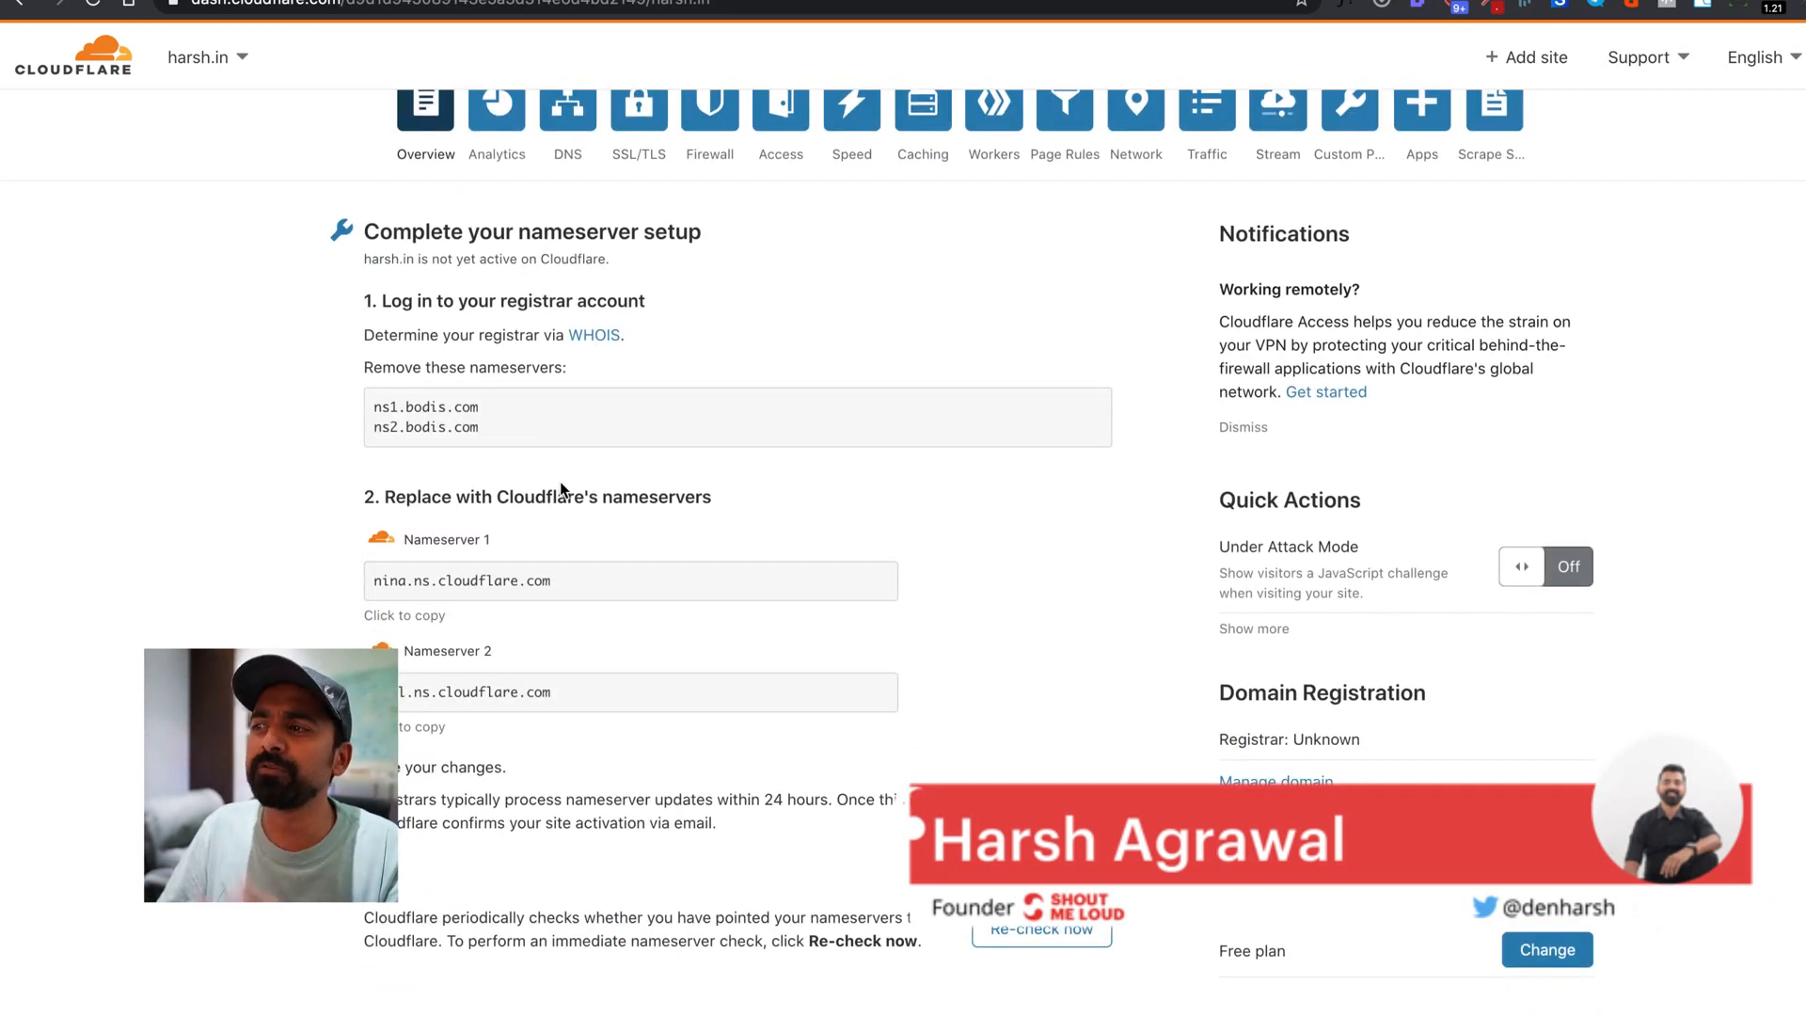
{"action": "left_click", "coordinate": [1095, 930]}
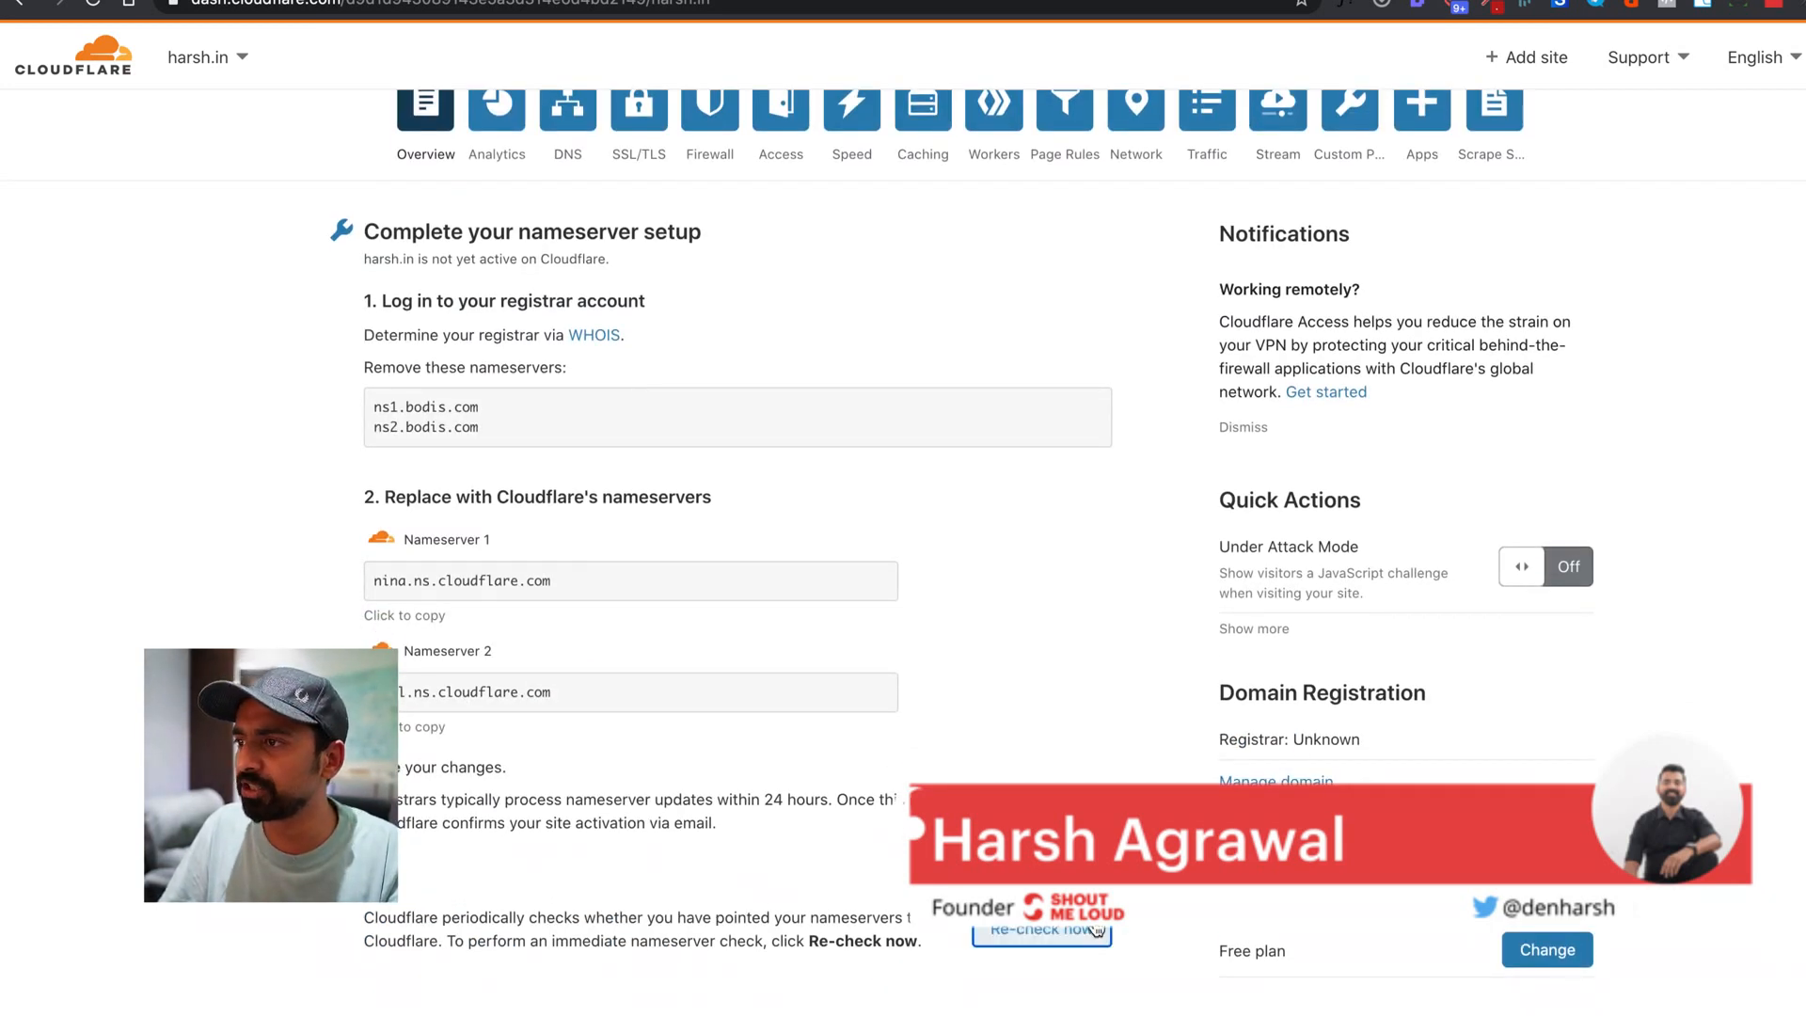
{"action": "scroll", "coordinate": [599, 698], "scroll_direction": "down", "scroll_amount": 2}
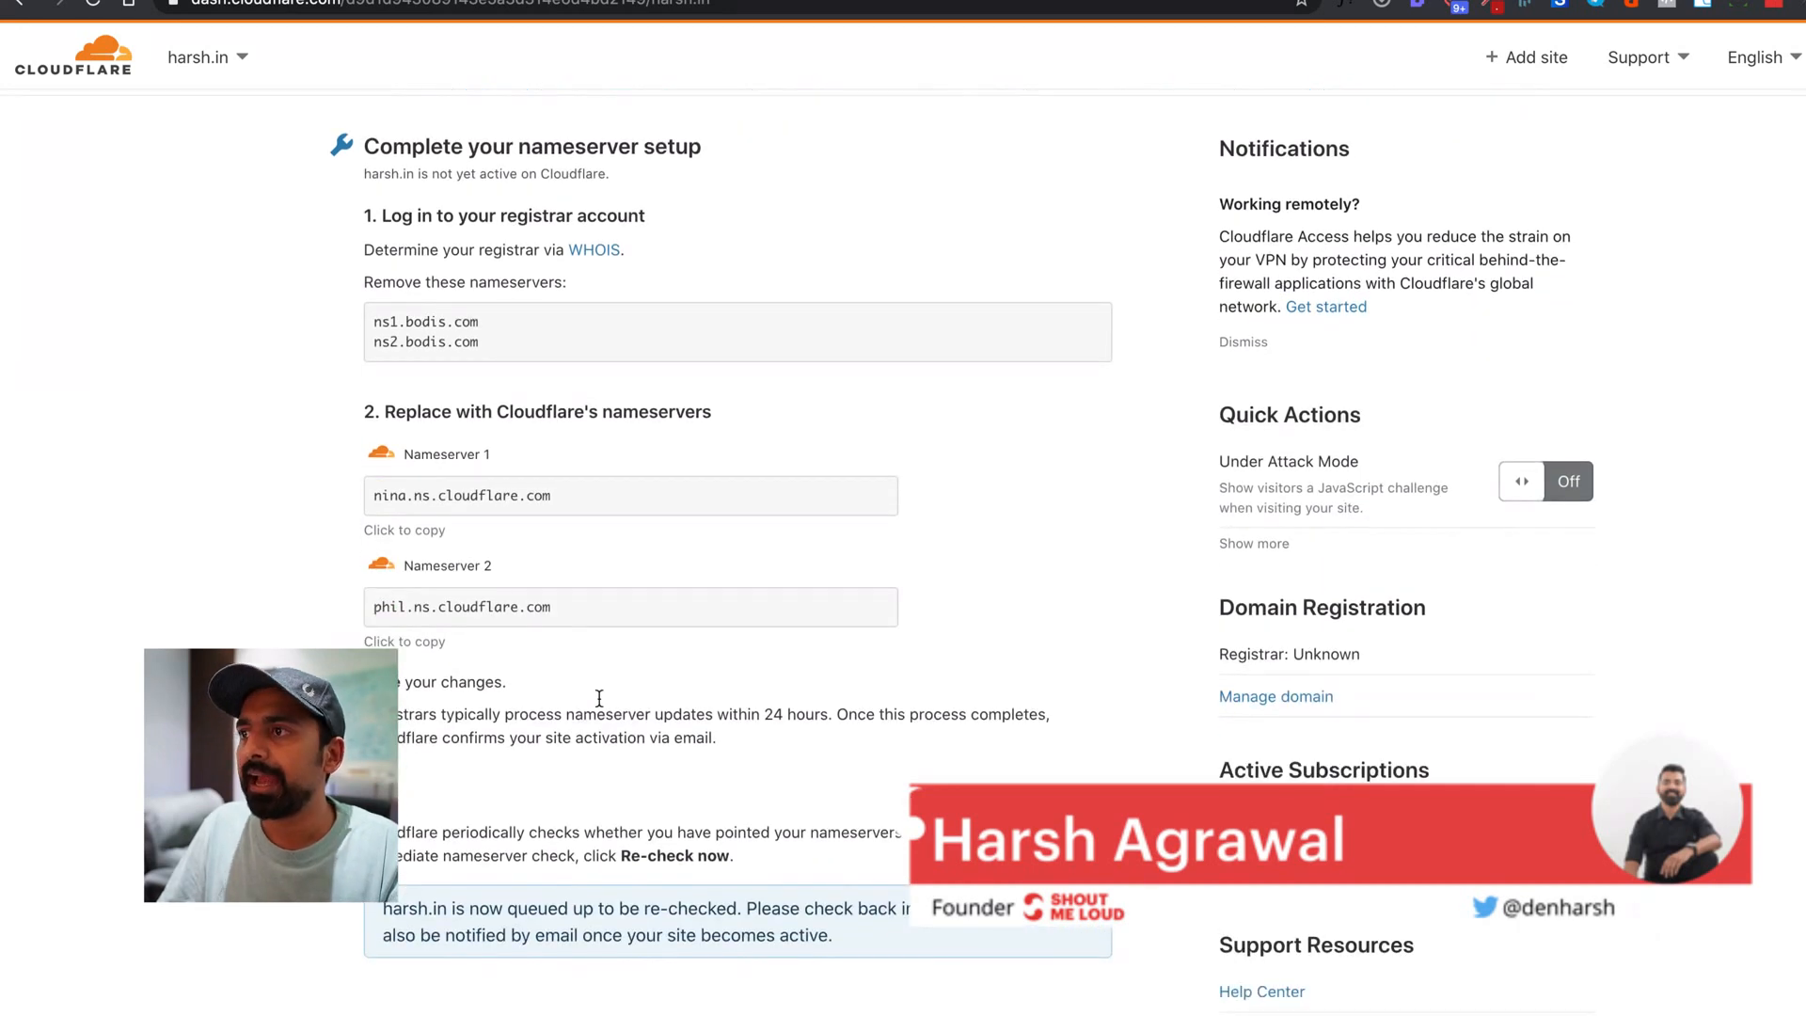
{"action": "scroll", "coordinate": [599, 698], "scroll_direction": "down", "scroll_amount": 6}
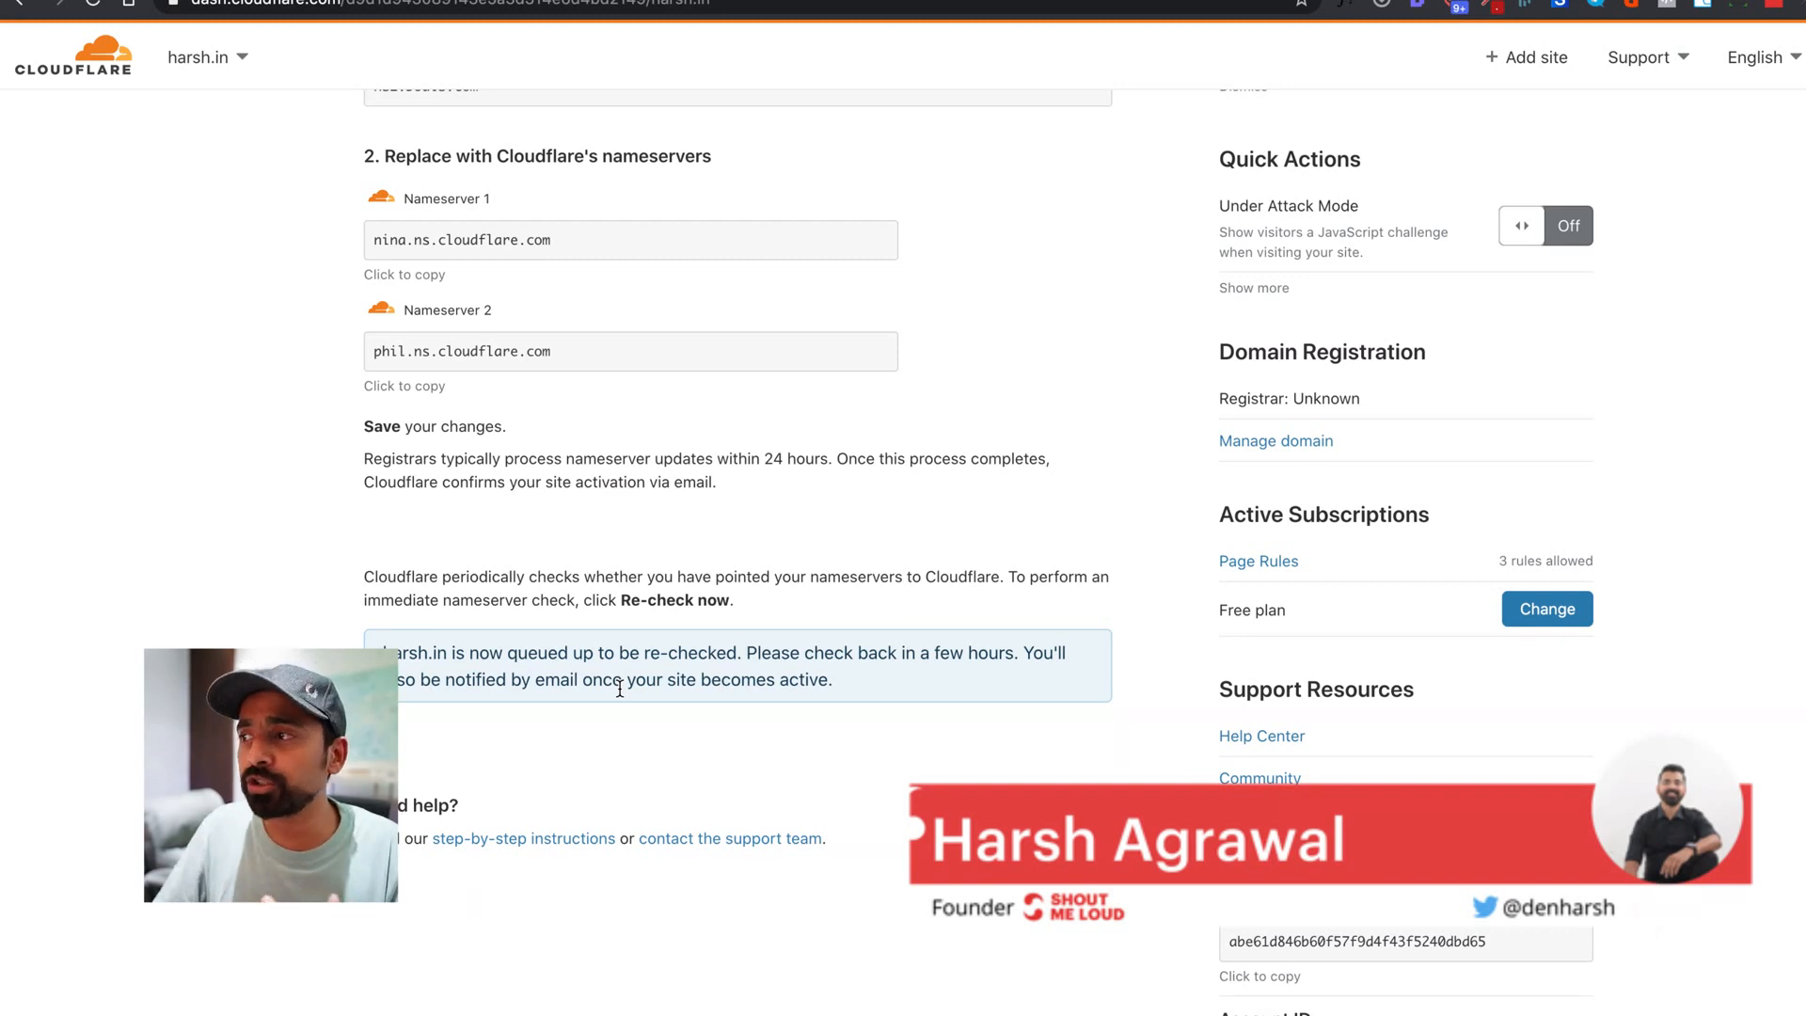
Step: Switch to the shoutmeloud.com overview in Cloudflare and enable Development Mode for the site
{"action": "scroll", "coordinate": [477, 819], "scroll_direction": "up", "scroll_amount": 5}
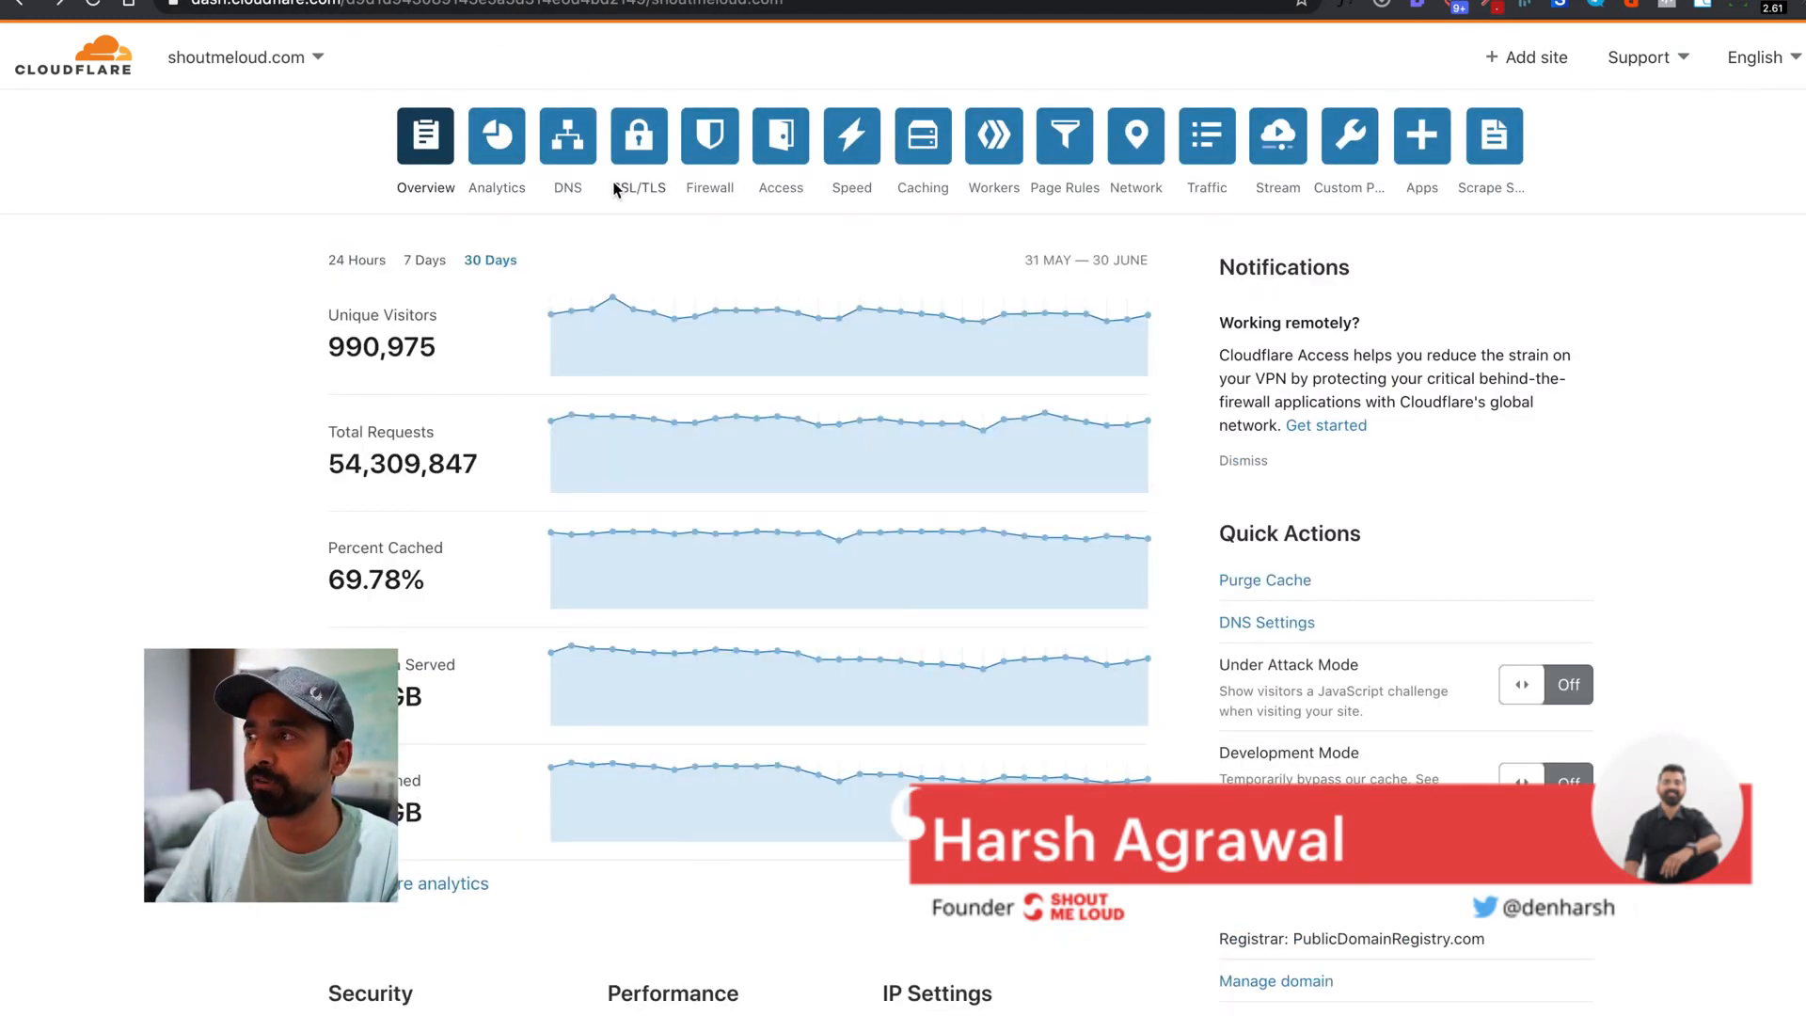
{"action": "mouse_move", "coordinate": [642, 320]}
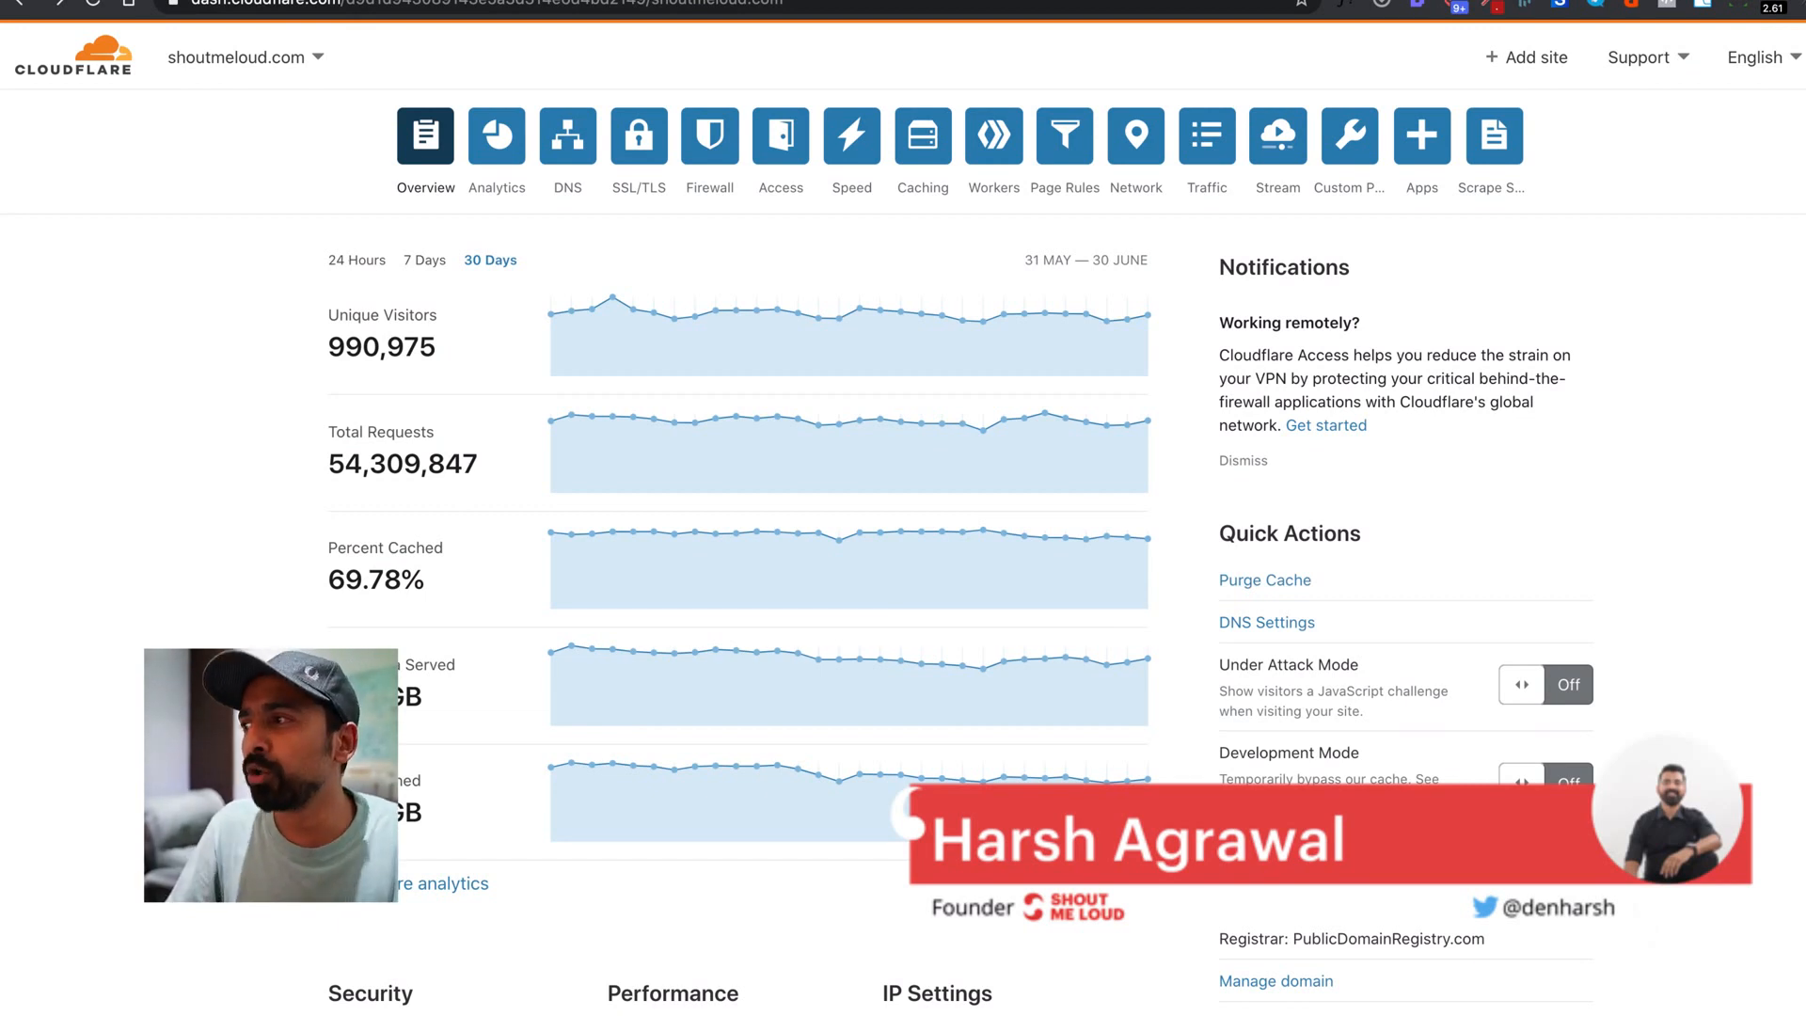
{"action": "left_click", "coordinate": [1546, 776]}
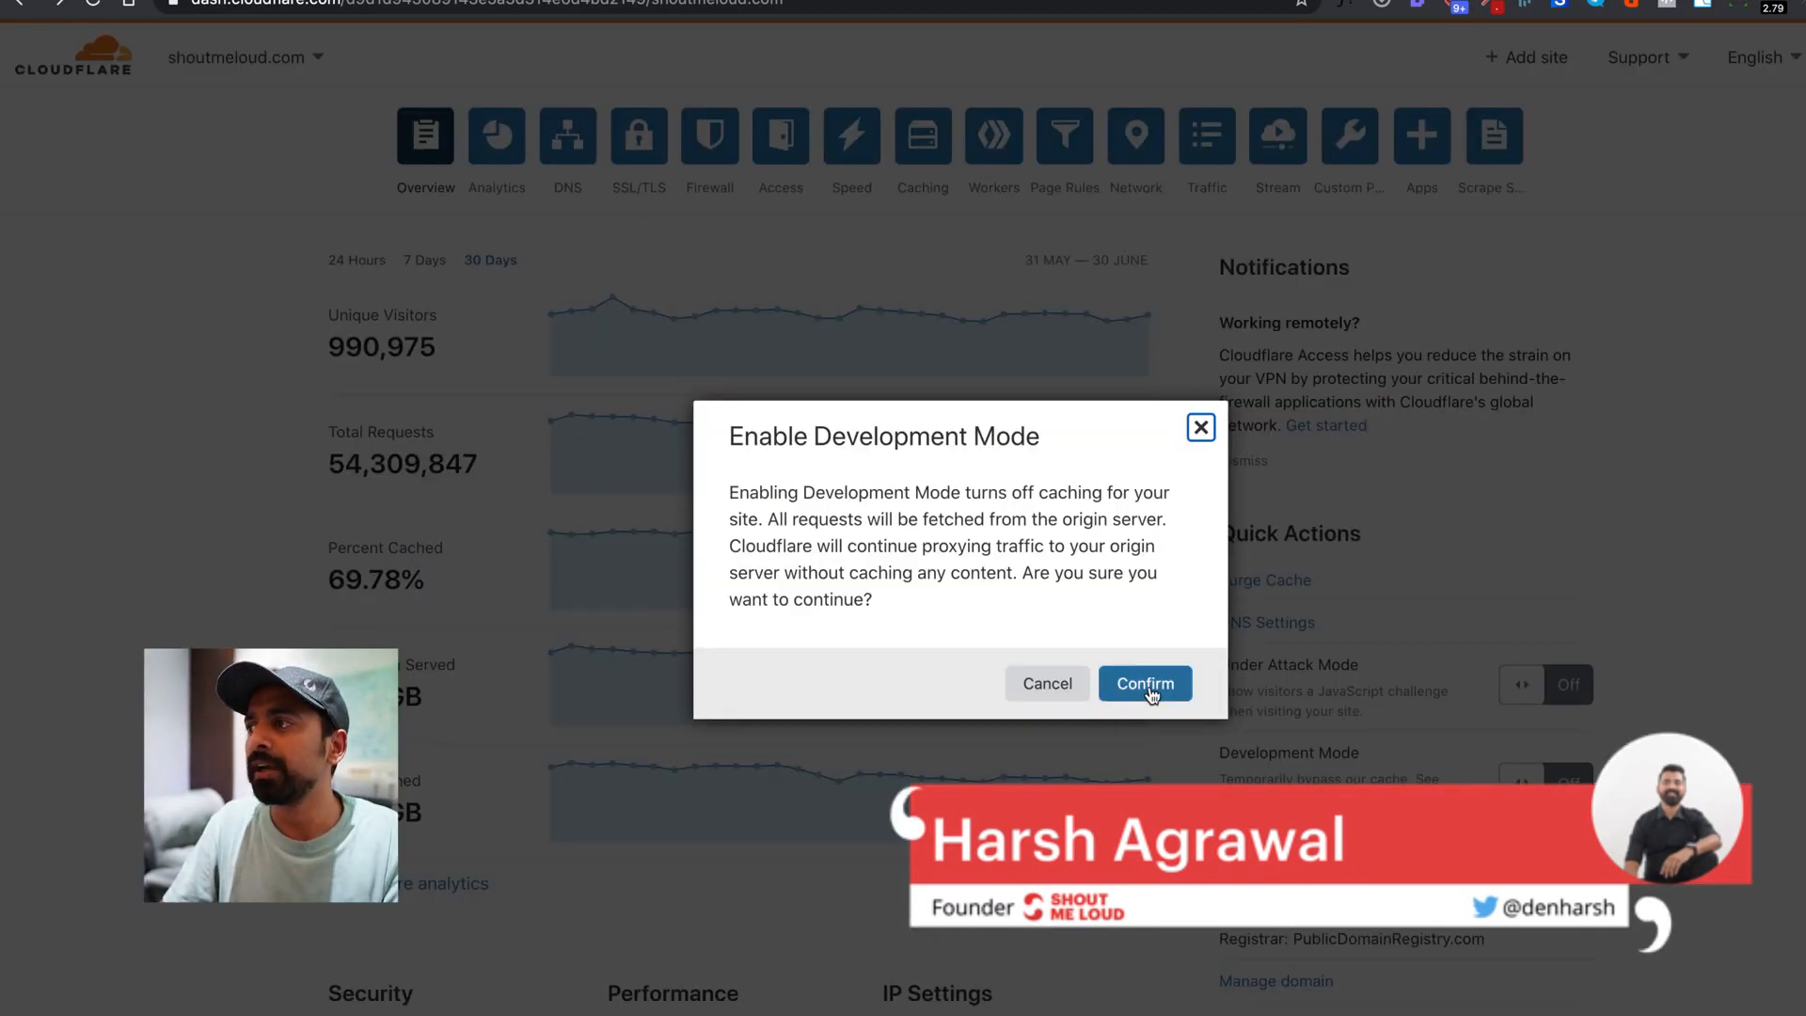
{"action": "left_click", "coordinate": [1145, 684]}
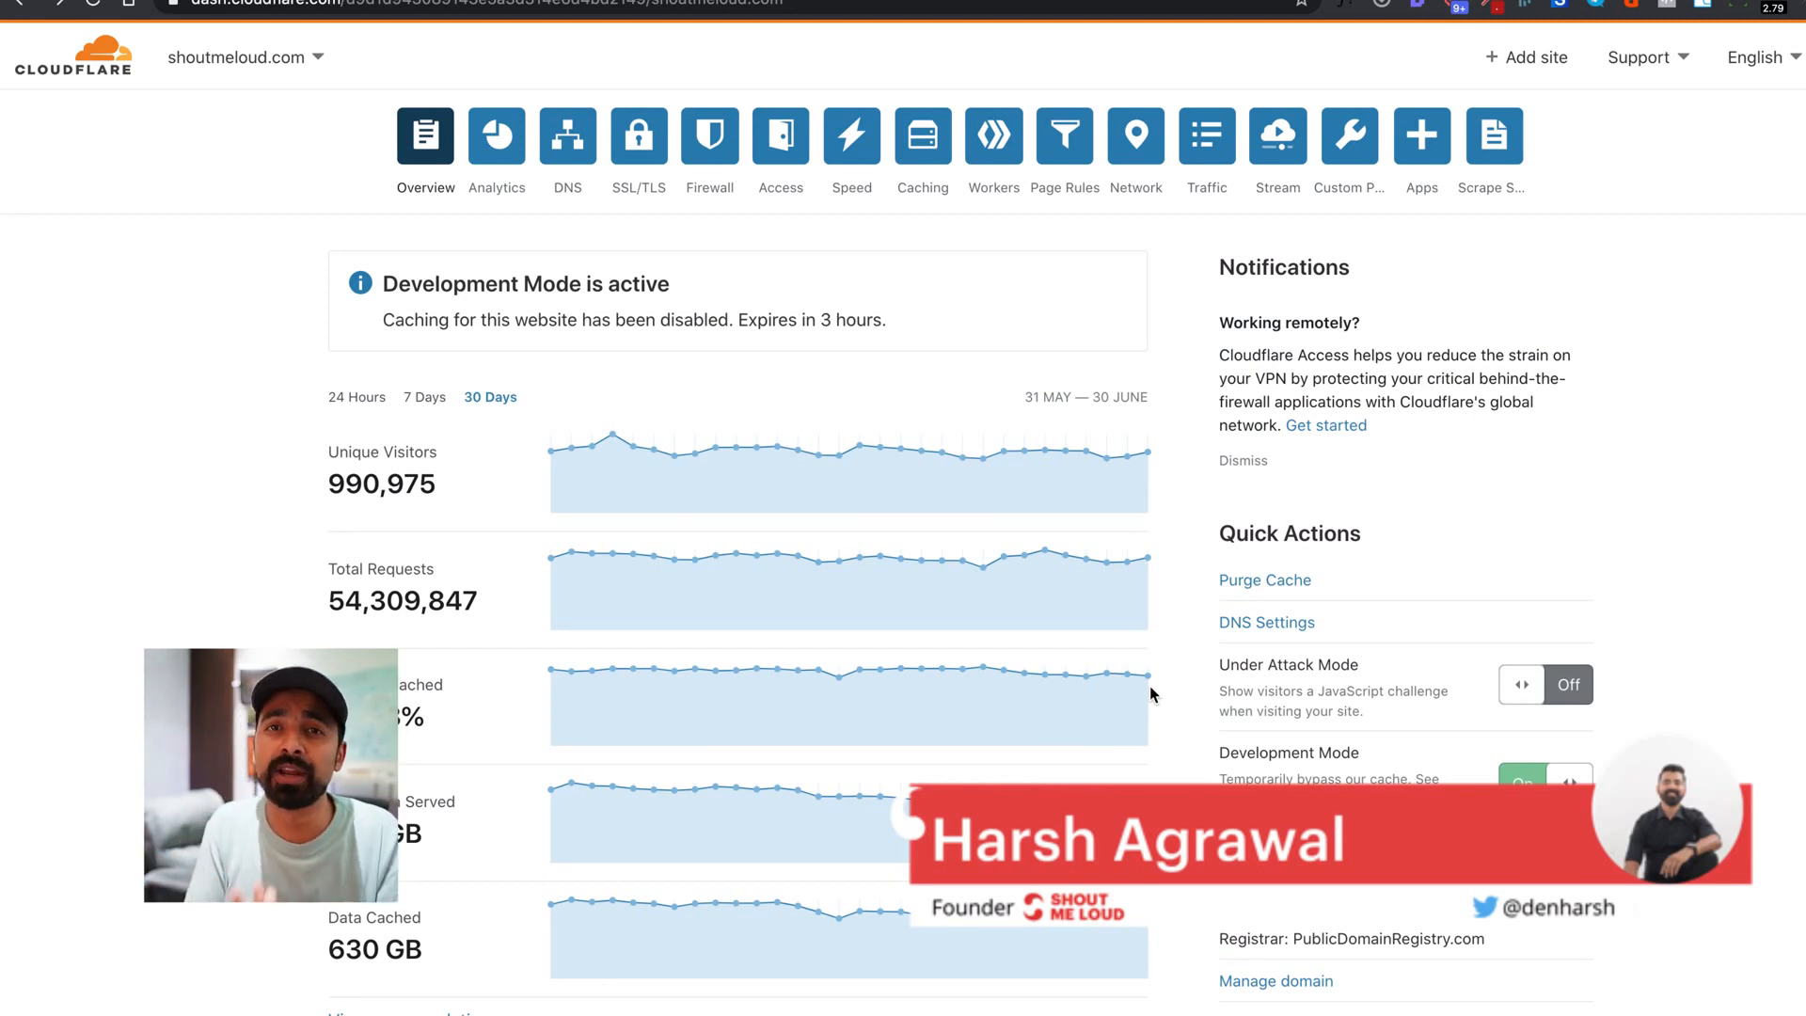
Step: Purge all cached files of shoutmeloud.com in its caching configuration
{"action": "left_click", "coordinate": [1256, 584]}
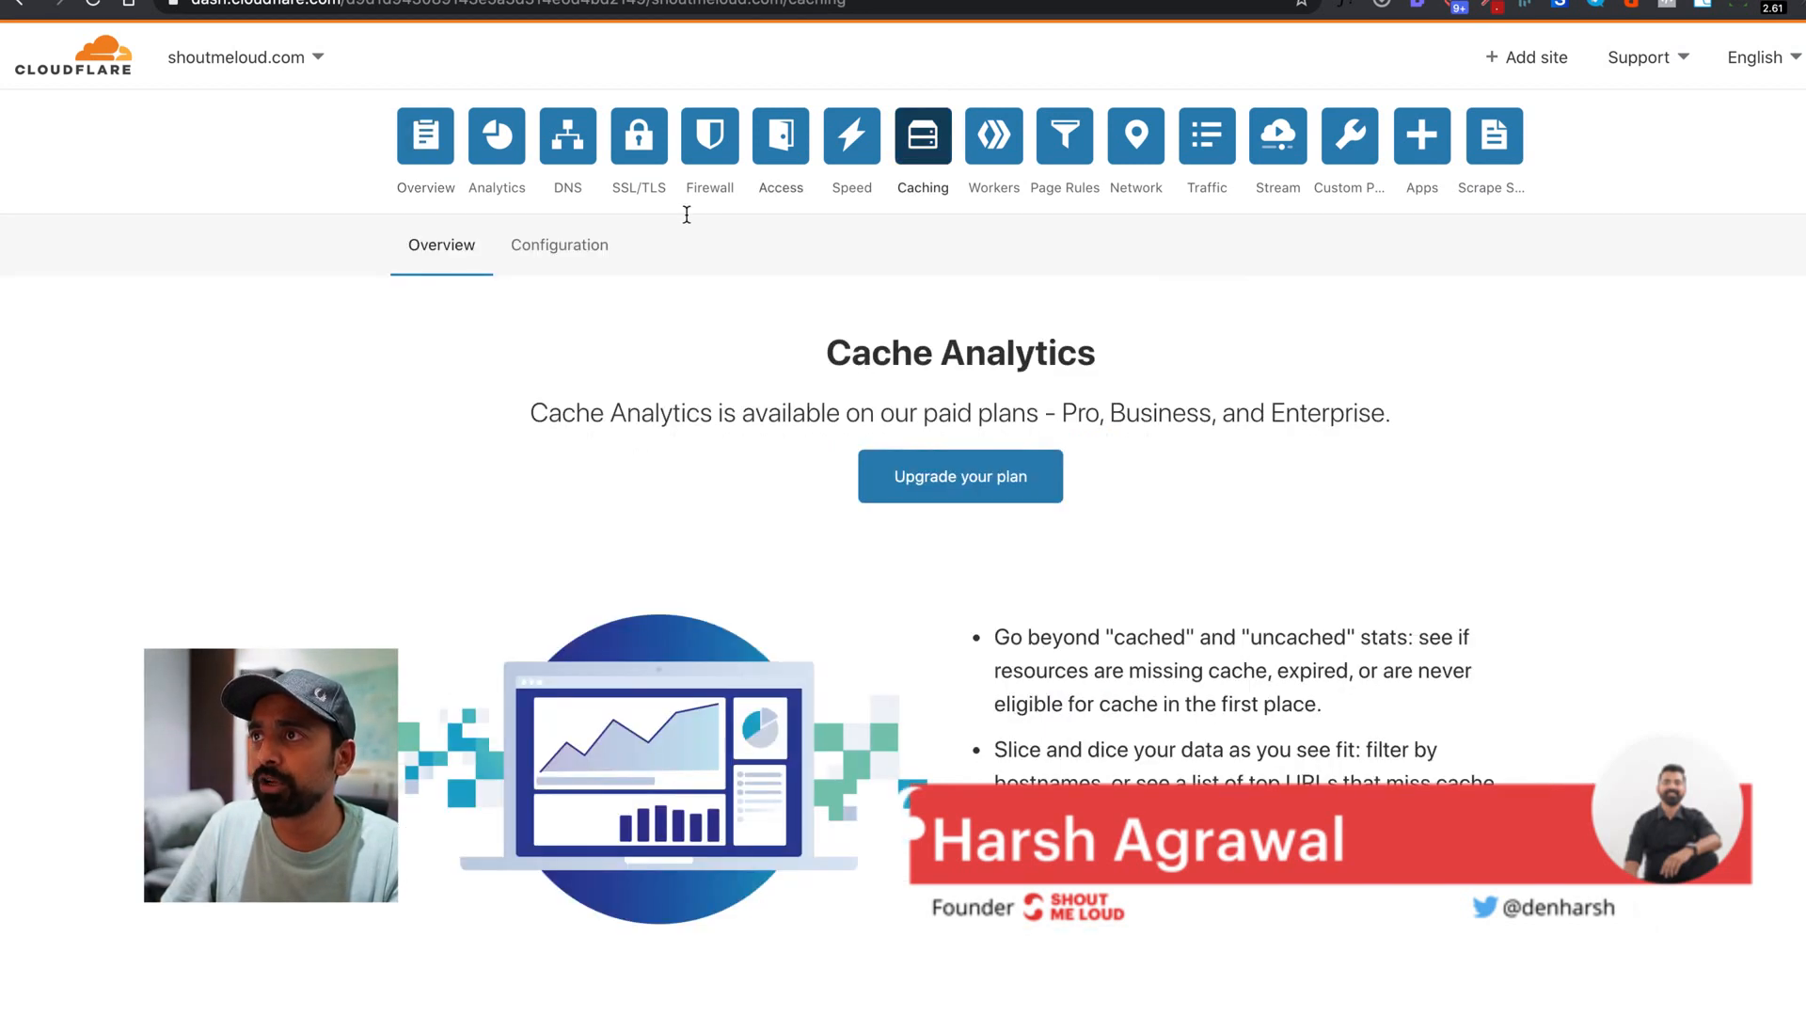
{"action": "left_click", "coordinate": [576, 252]}
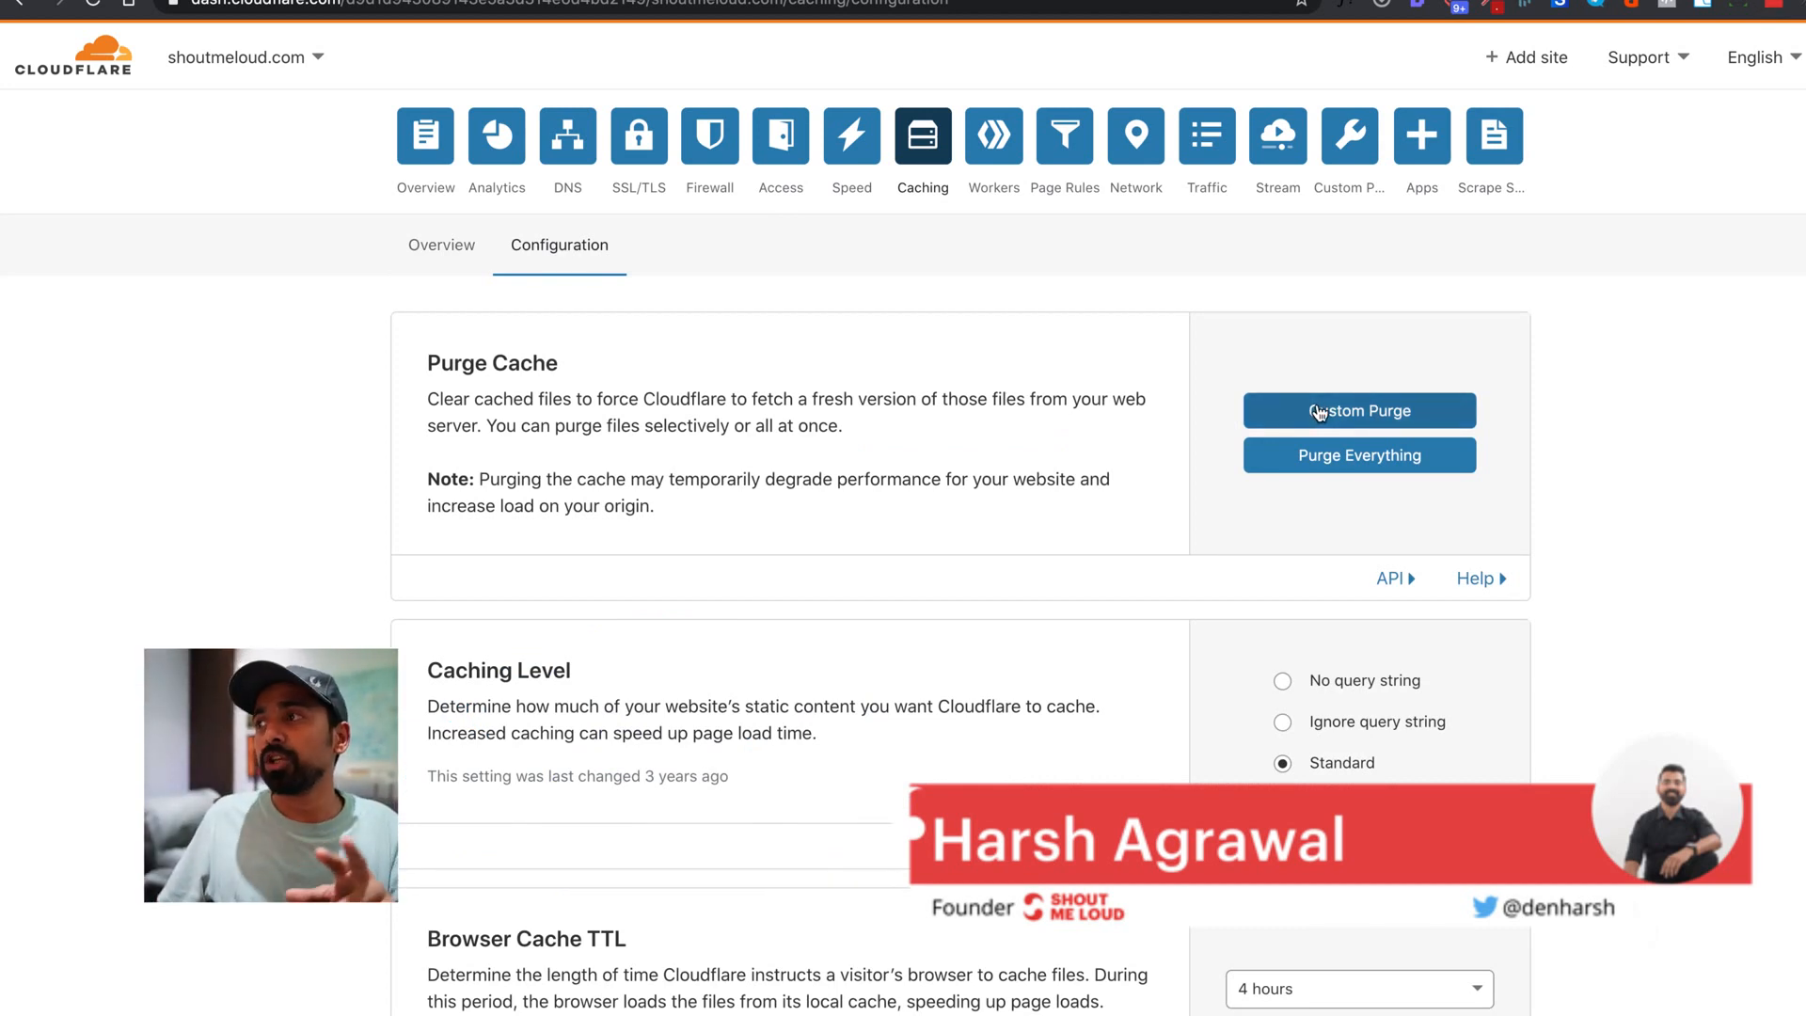
{"action": "left_click", "coordinate": [1336, 456]}
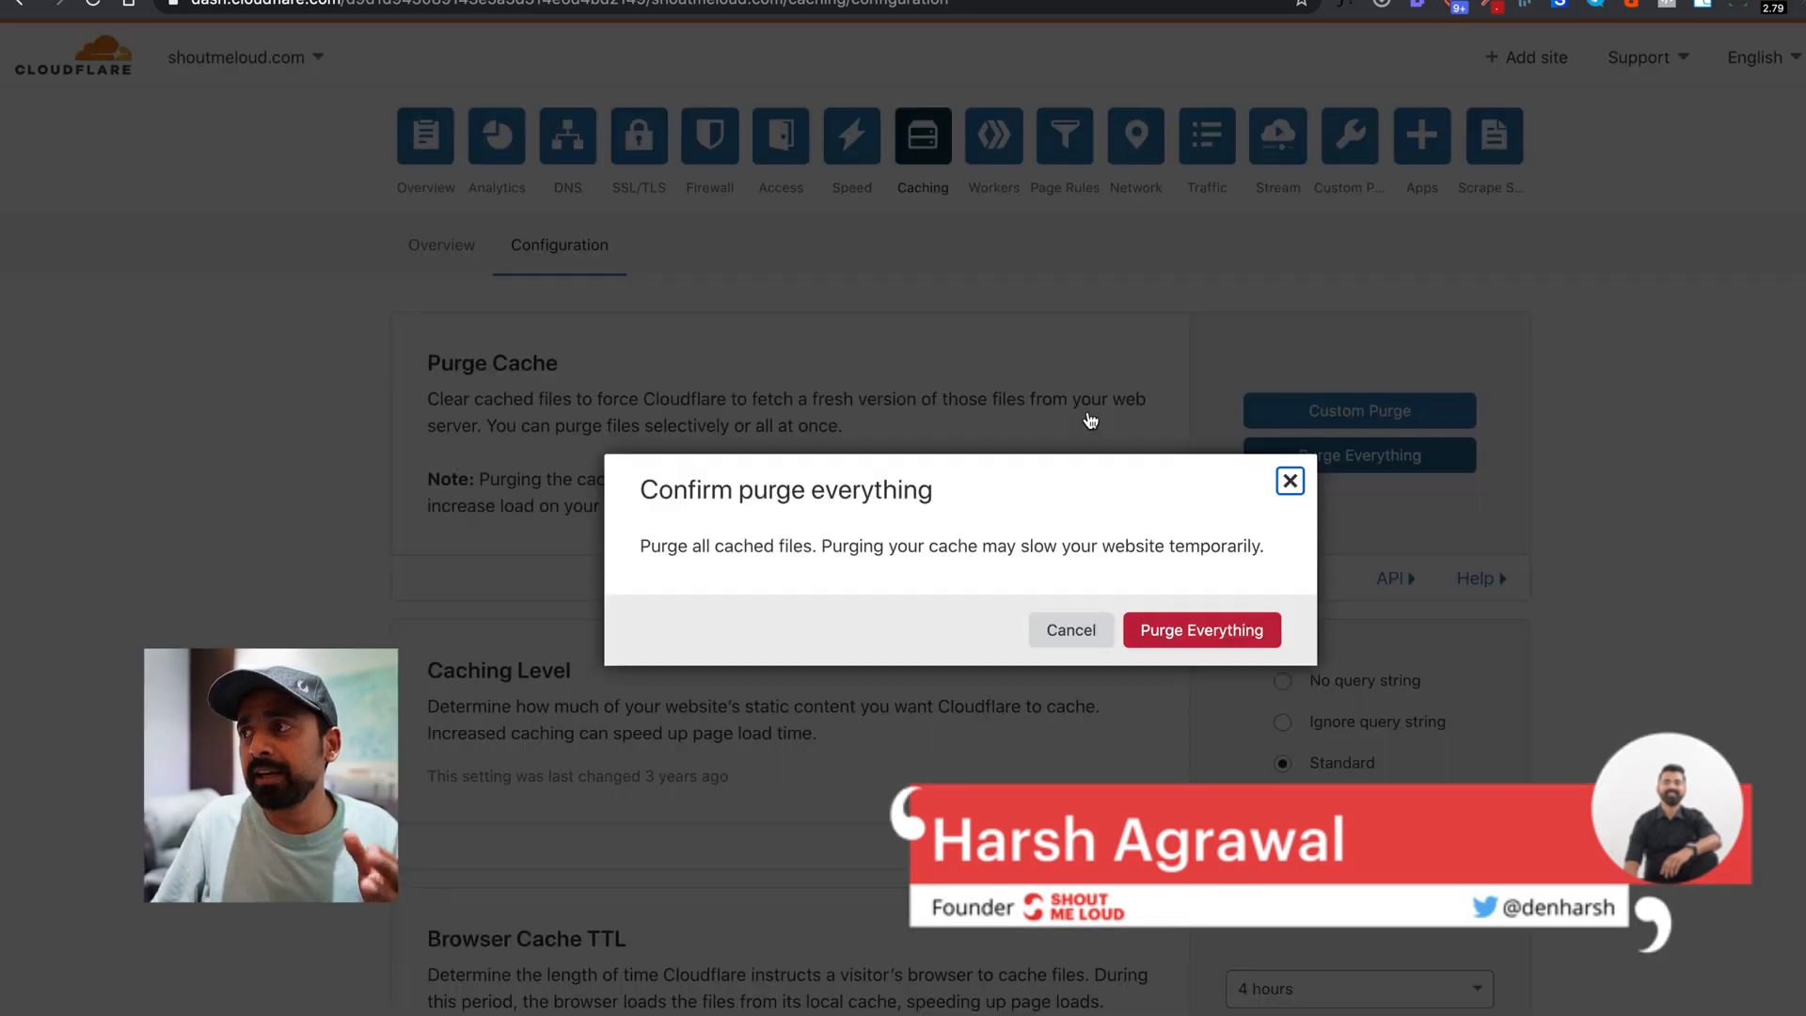
{"action": "left_click", "coordinate": [1163, 627]}
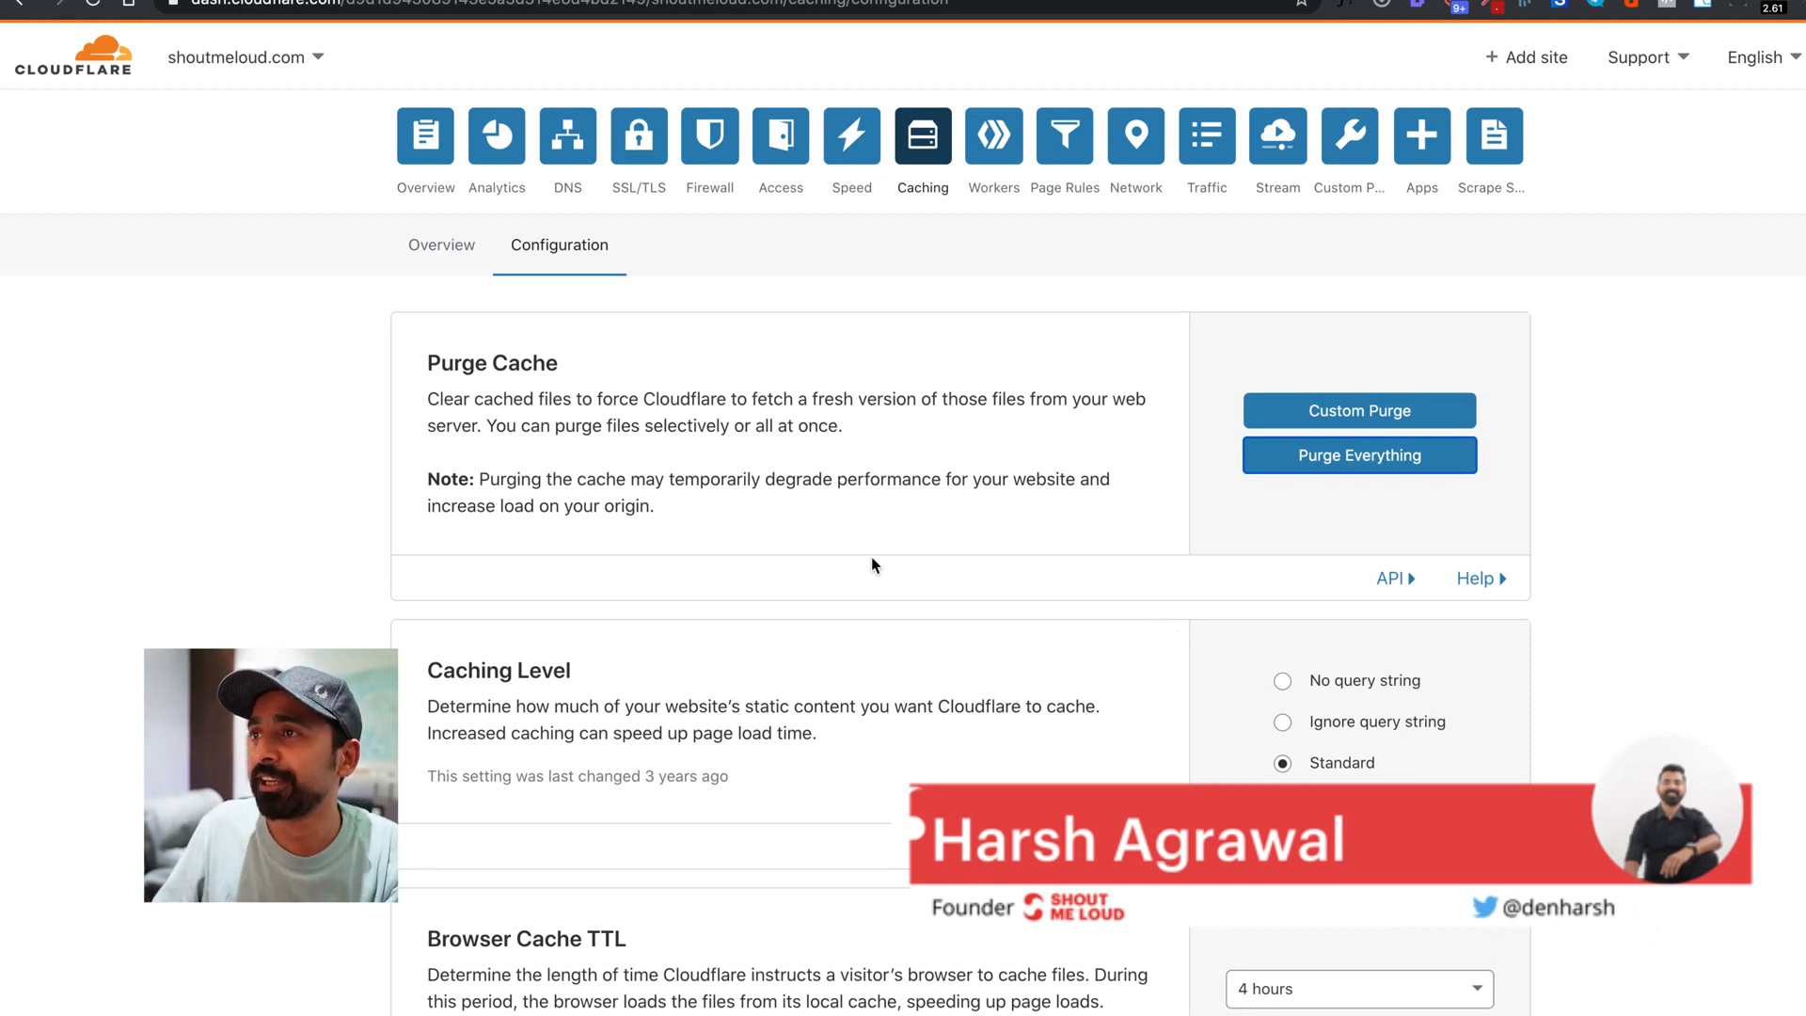
Step: Open the DNS settings of shoutmeloud.com
{"action": "left_click", "coordinate": [571, 156]}
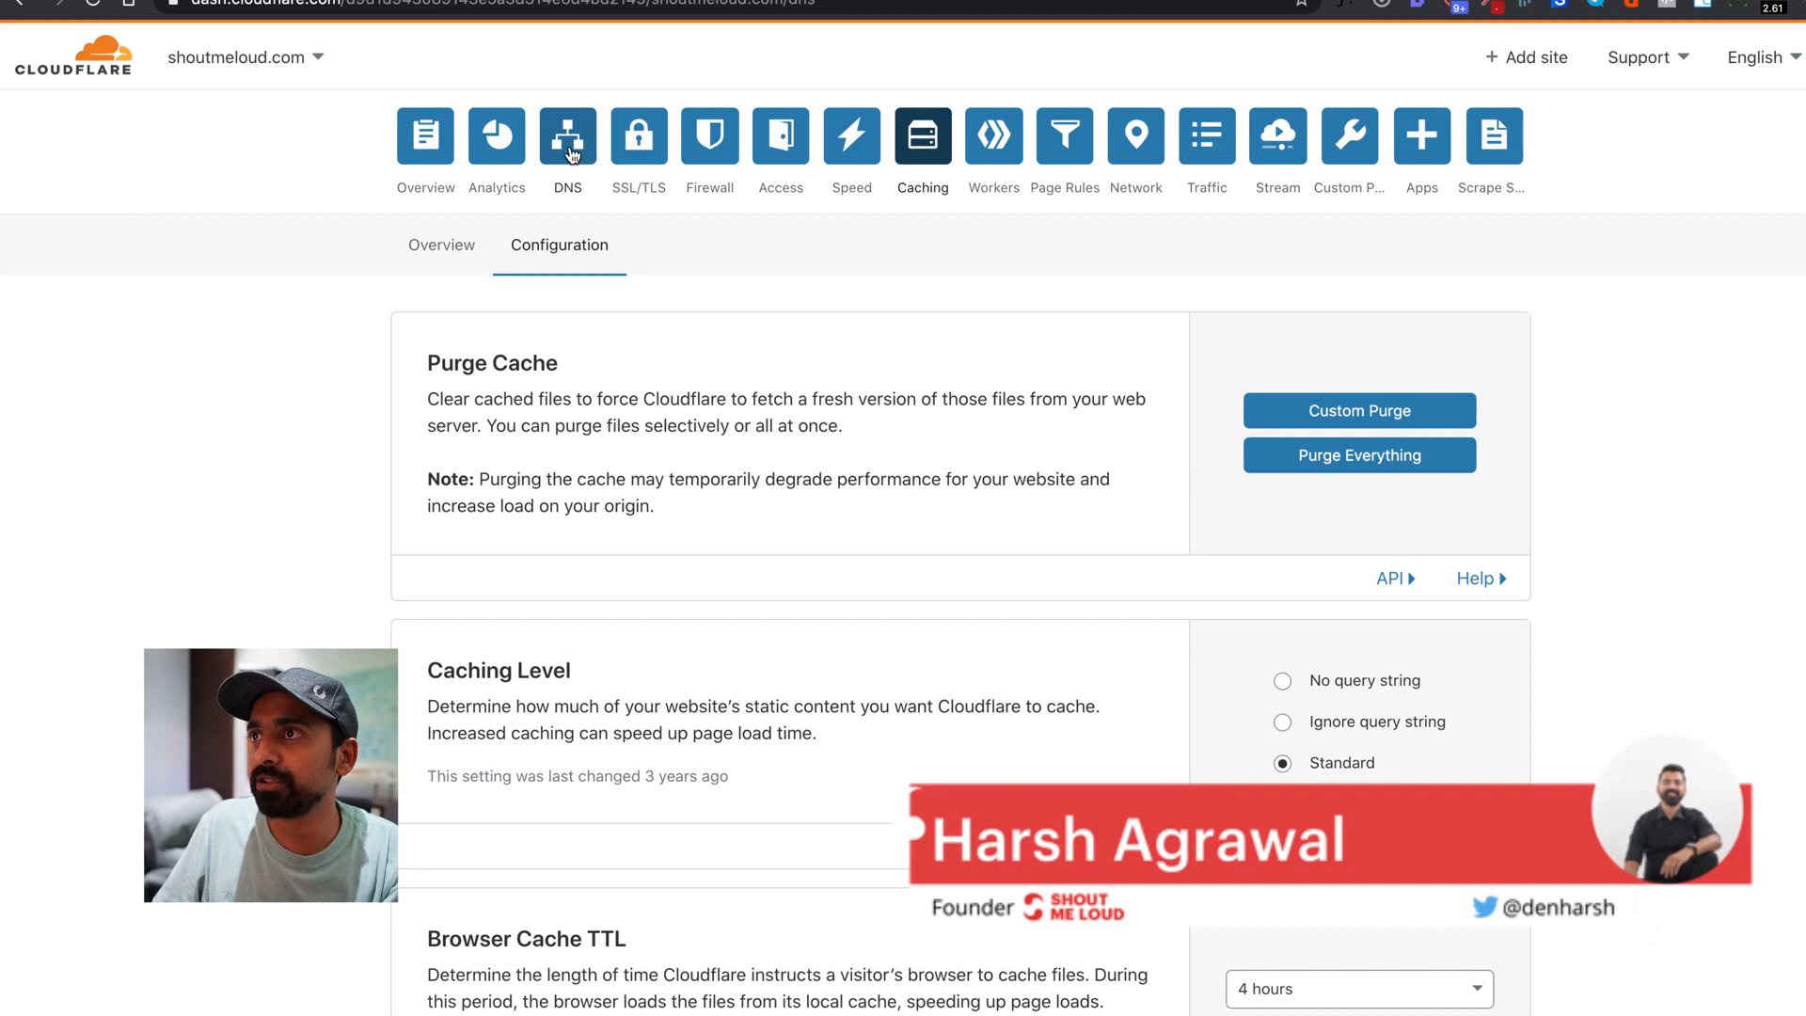